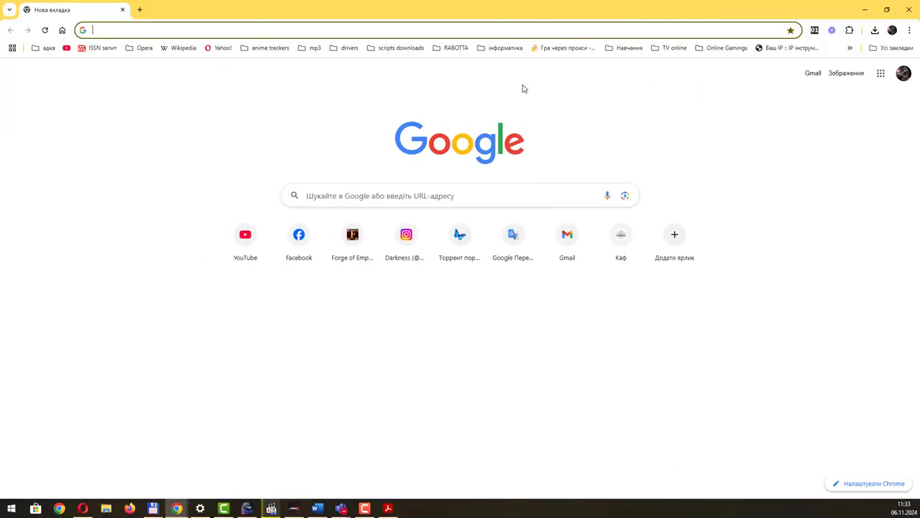
# Step: Open chatgpt.com and, in a second browser tab, gemini.google.com, and dismiss the Imagen 3 announcement
pyautogui.write('chatgpt.com')
pyautogui.press('Return')
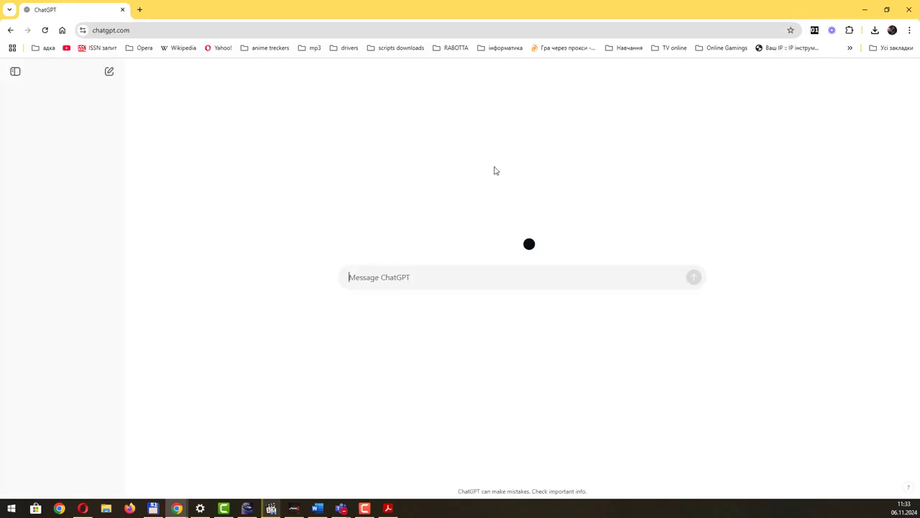
pyautogui.click(140, 9)
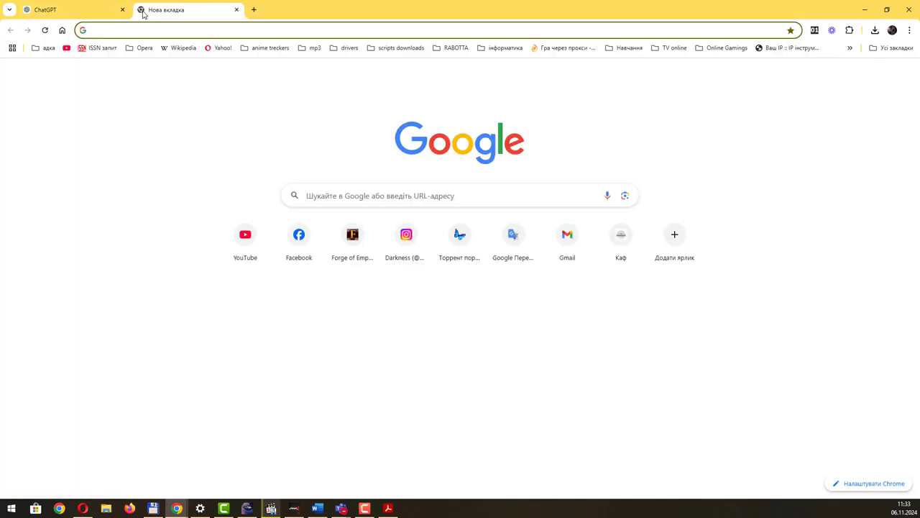
pyautogui.write('gem')
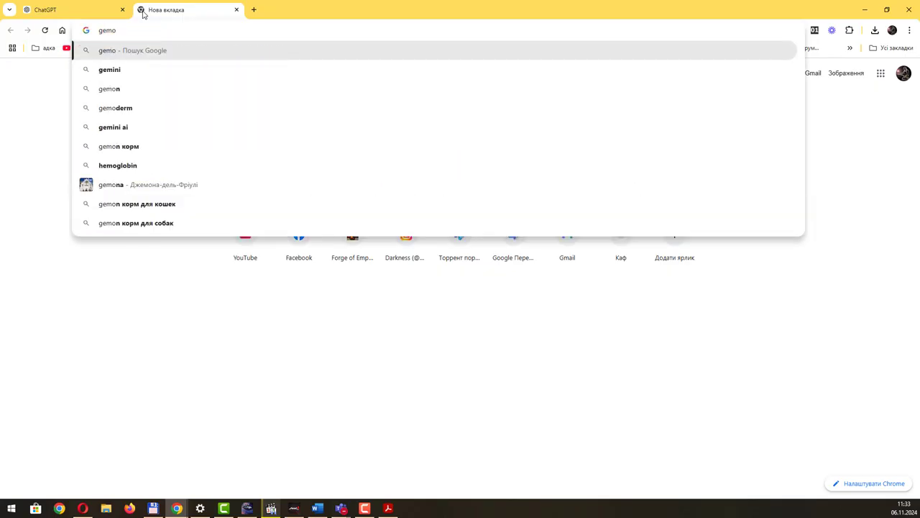
pyautogui.press('BackSpace')
pyautogui.press('Down')
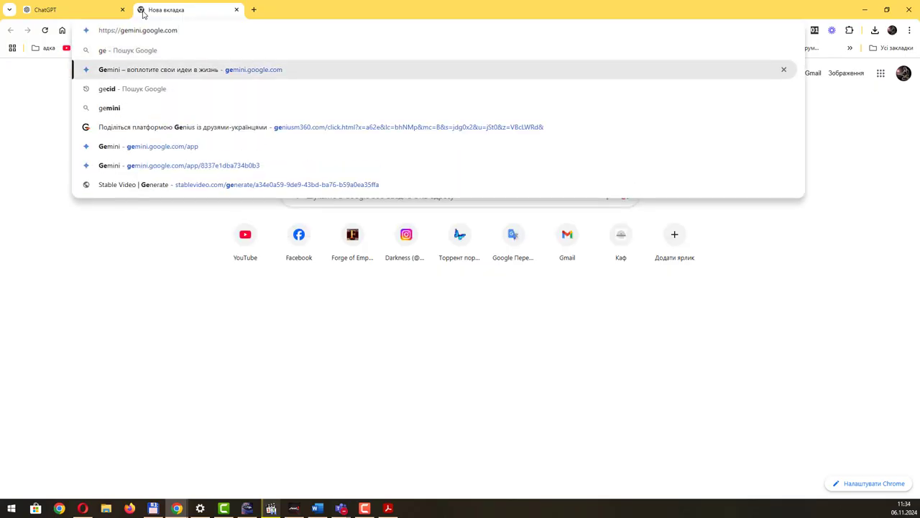
pyautogui.press('Return')
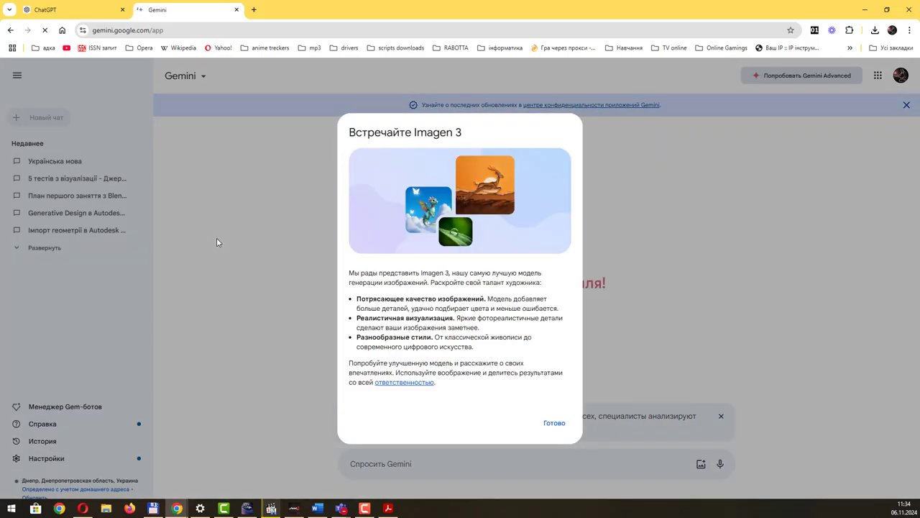
pyautogui.click(555, 423)
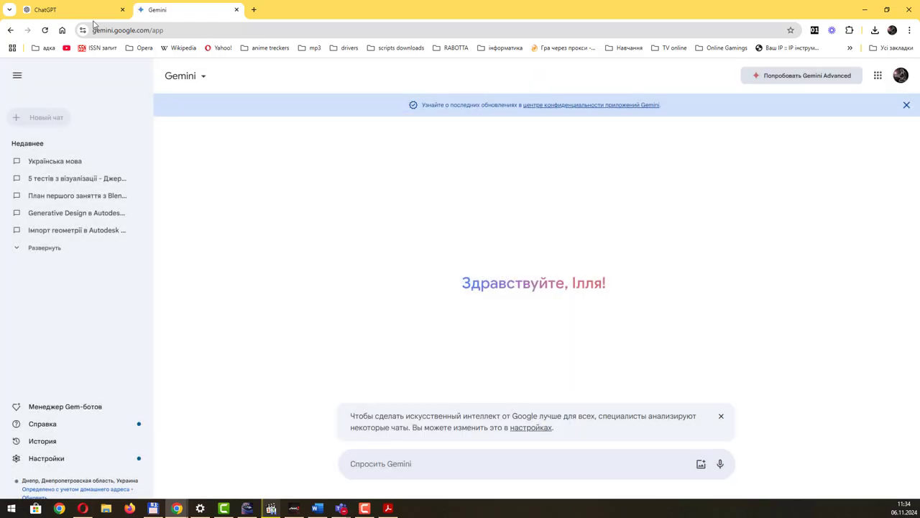
pyautogui.click(85, 14)
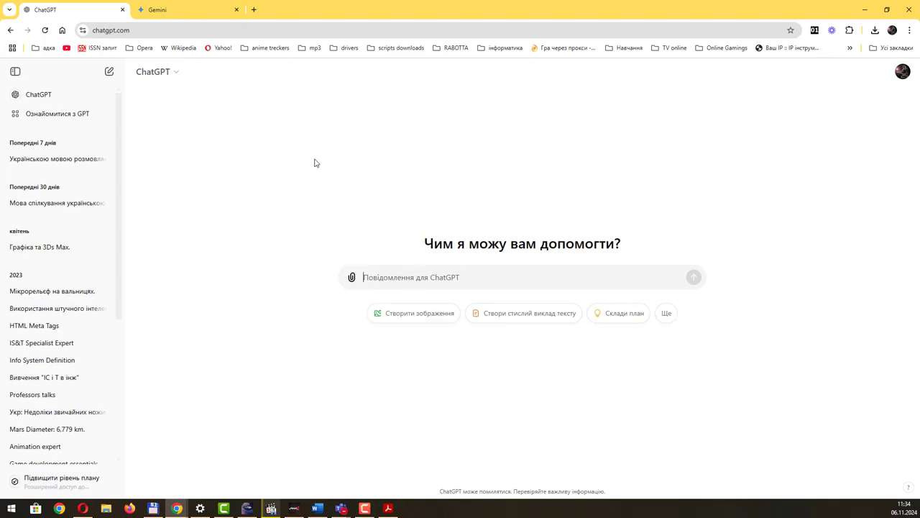
pyautogui.click(187, 15)
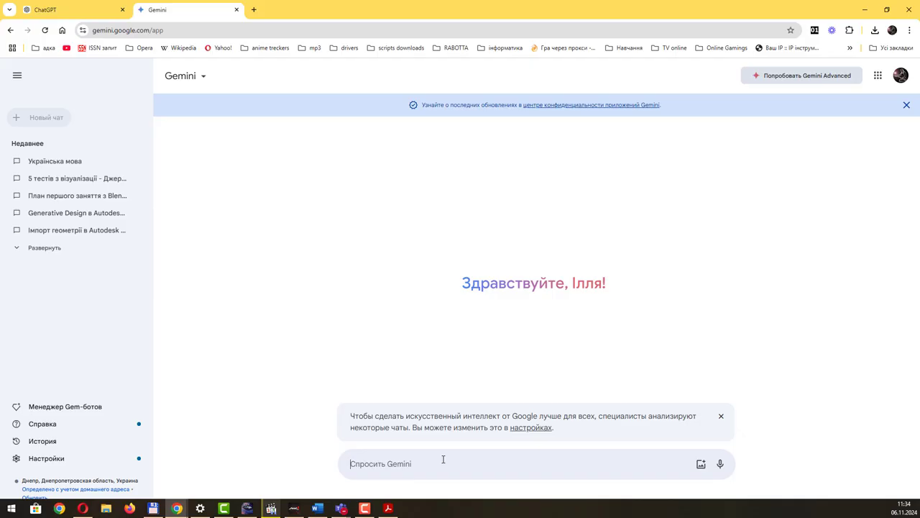
pyautogui.hotkey('alt', 'Tab')
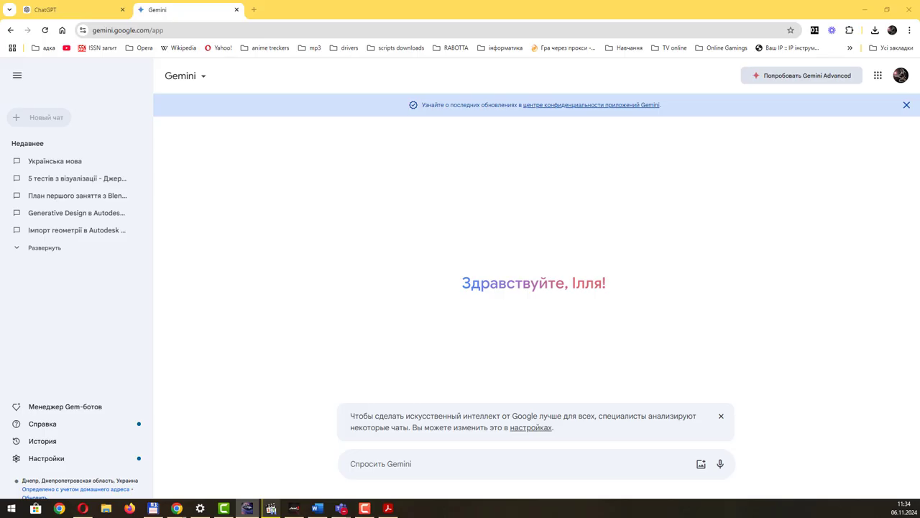
# Step: Begin the Gemini prompt with "Я бажаю спілкуватись на українській мові з тобою. Чи допоможеш ти знайти в інтернеті відповіді на мої запитання"
pyautogui.click(375, 465)
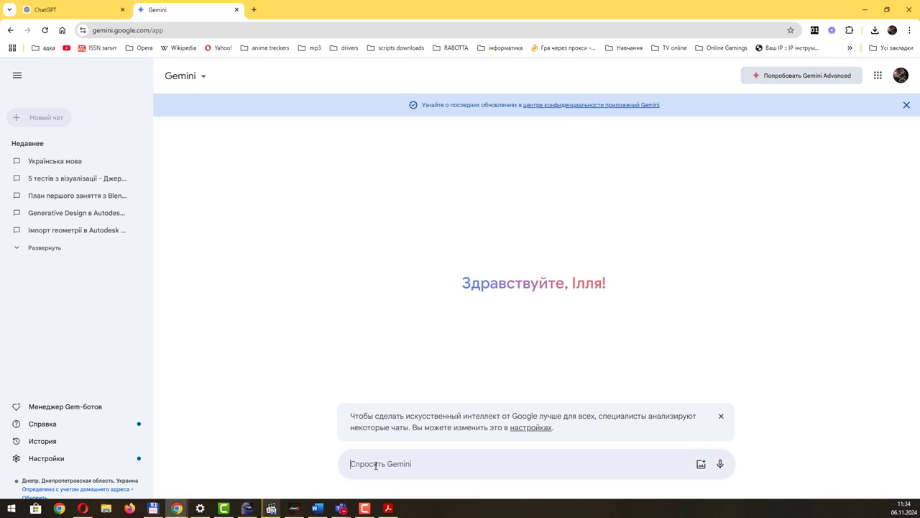
pyautogui.click(375, 465)
pyautogui.click(383, 465)
pyautogui.click(383, 465)
pyautogui.write('Я бажаю')
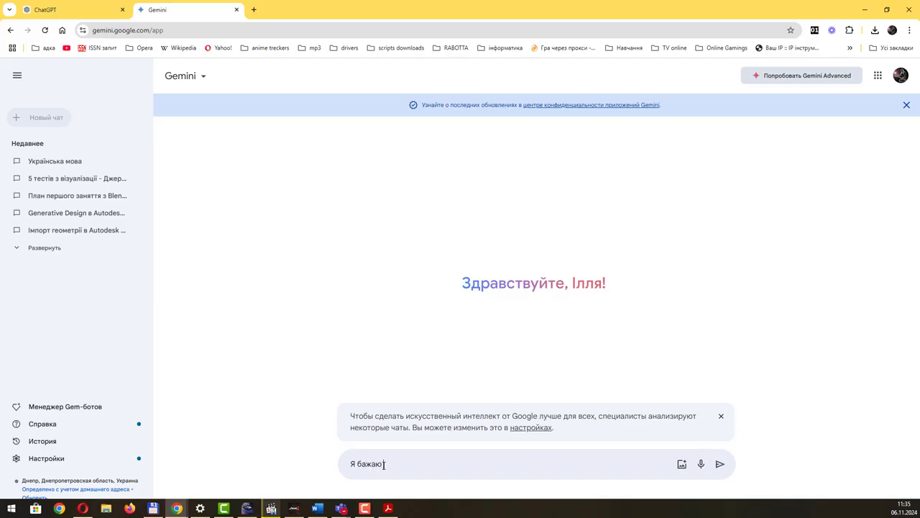
pyautogui.write(' спілкуватись на українськ')
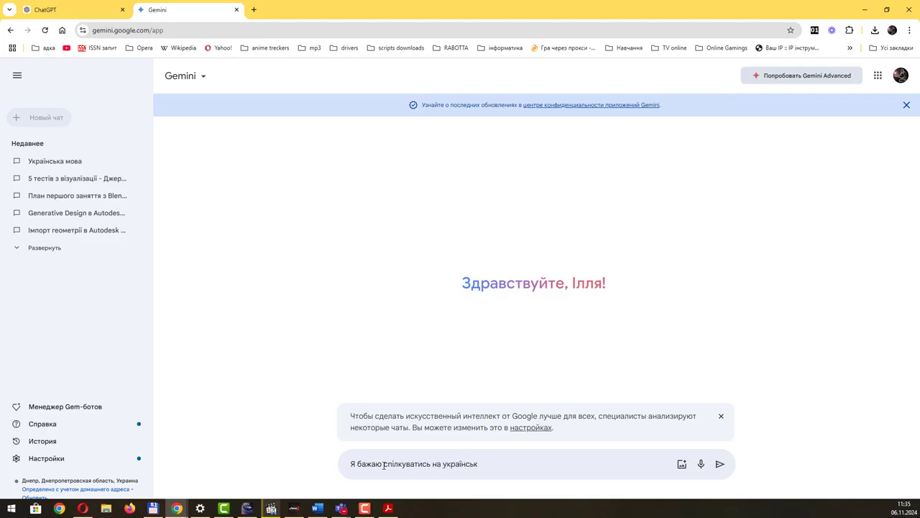
pyautogui.write('ій мові з тобою. Чи допоможеш т')
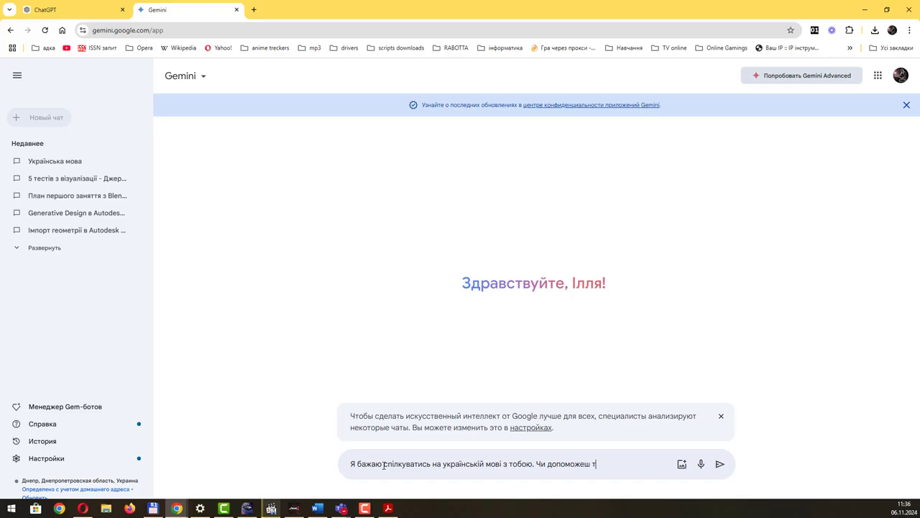
pyautogui.write('и знайти в інтерен')
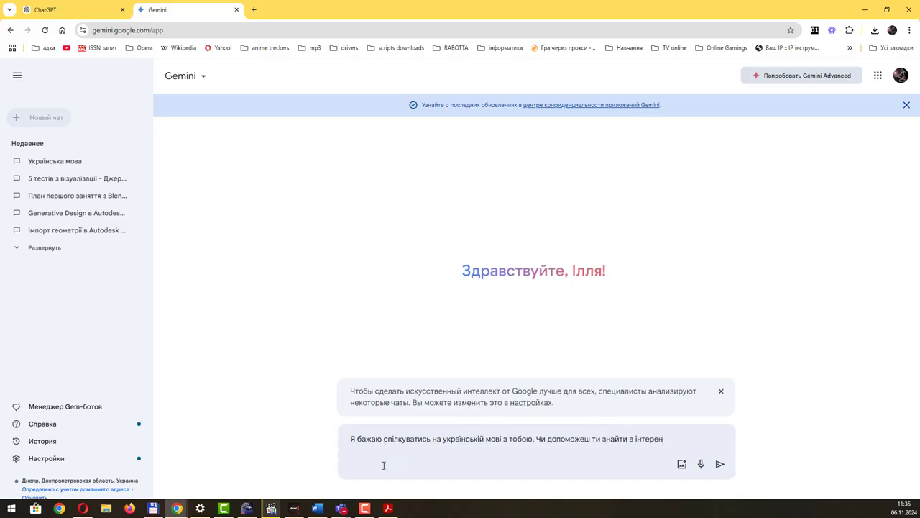
pyautogui.press('BackSpace')
pyautogui.press('BackSpace')
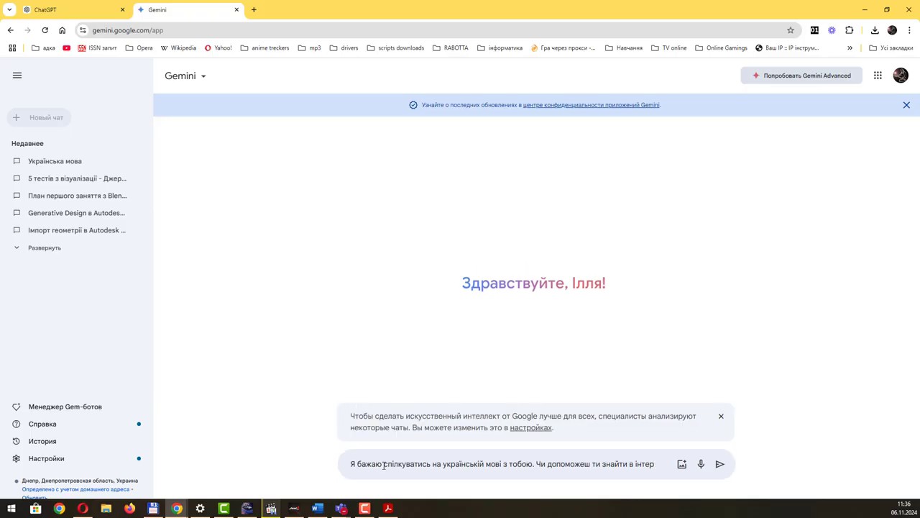
pyautogui.write('неті')
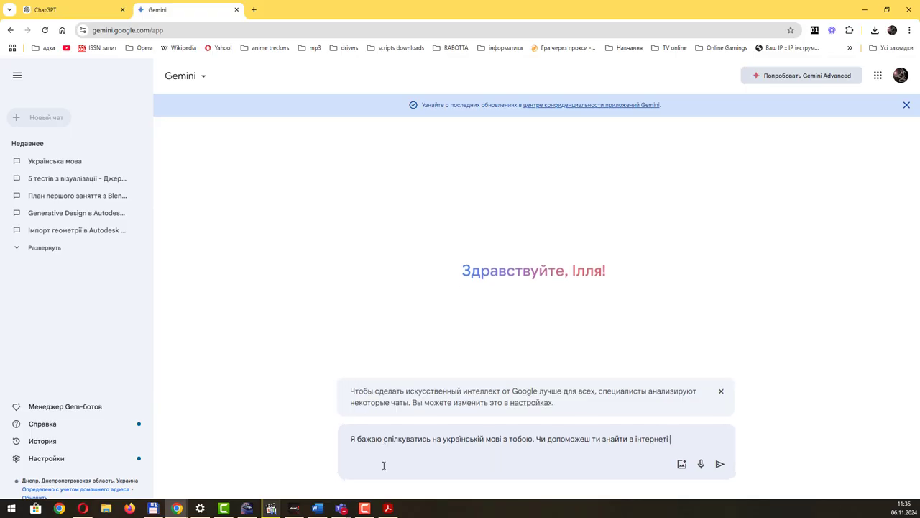
pyautogui.write(' відповіді на мої запитання')
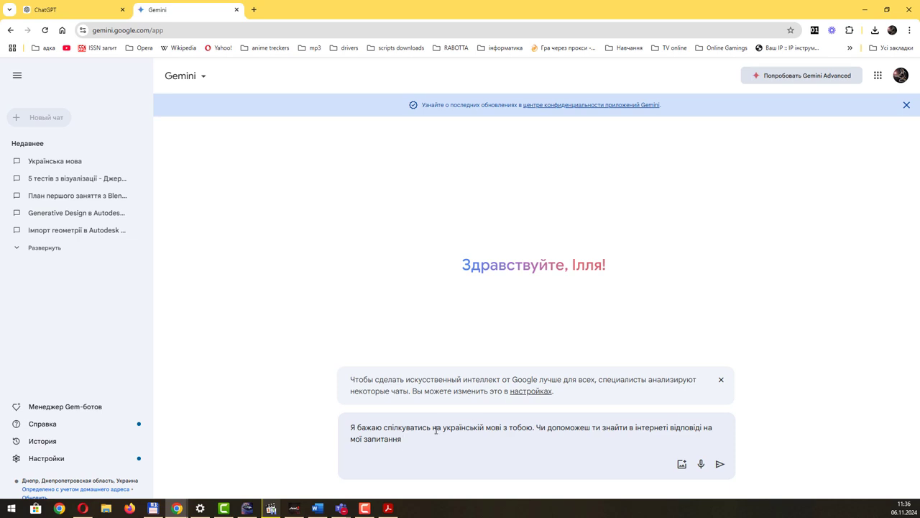
# Step: Continue the prompt's question with "і надати їх на українській мові?"
pyautogui.moveTo(433, 427); pyautogui.dragTo(503, 429)
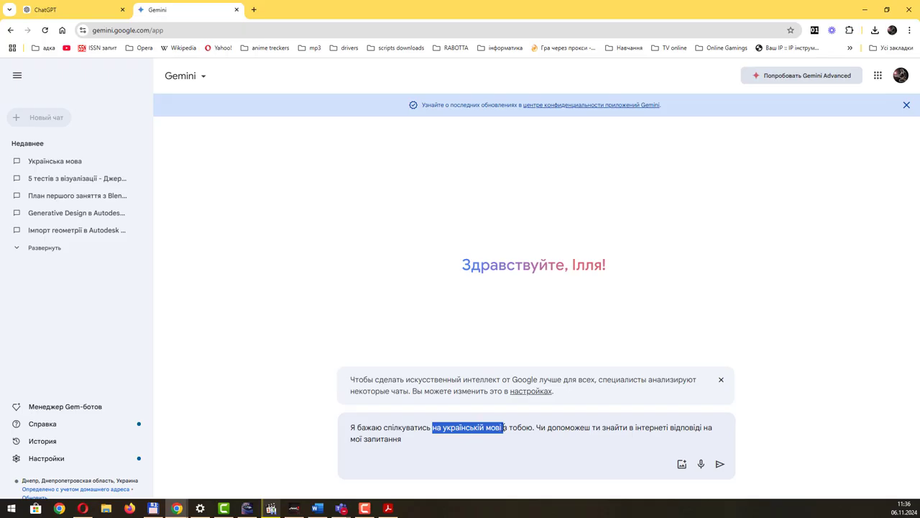
pyautogui.click(428, 440)
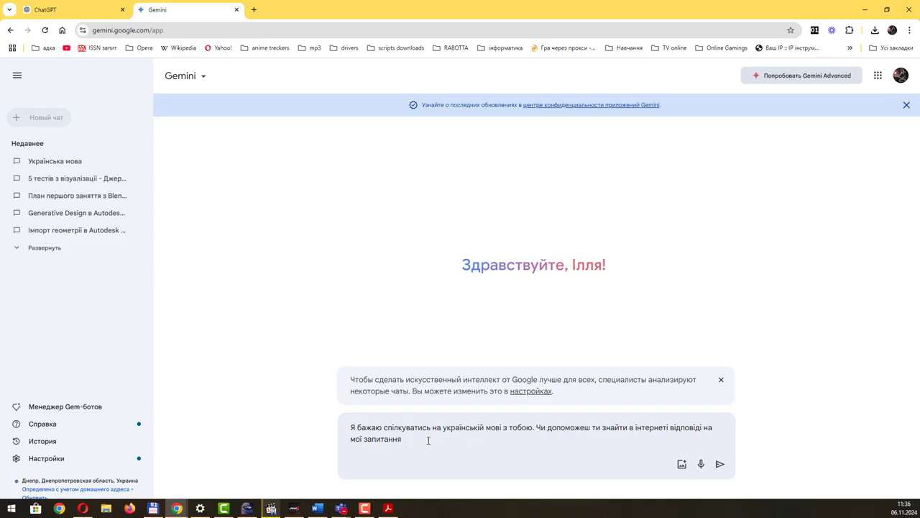
pyautogui.write('і надати їх на українській мові ?')
pyautogui.press('BackSpace')
# Step: Finish the prompt with "Чи зможеш ти дати посилання на джерело з якого будуть отриманані ці відповіді?" and send it to Gemini
pyautogui.write('Чи зможеш ти ')
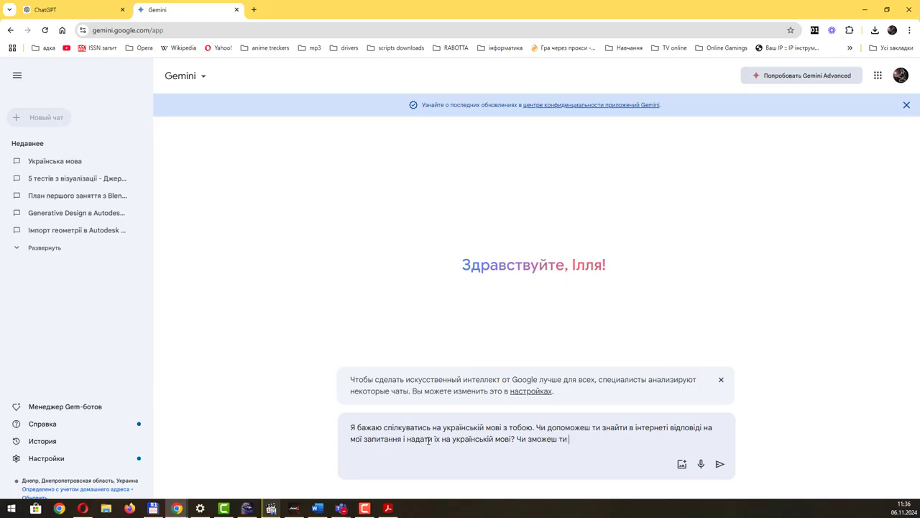
pyautogui.write('дати посилання на джерело з яко')
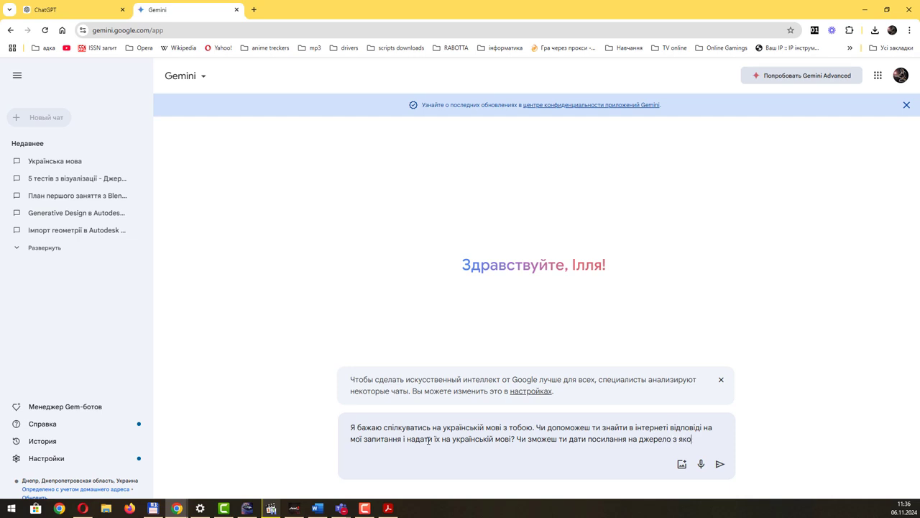
pyautogui.write('їго отриман')
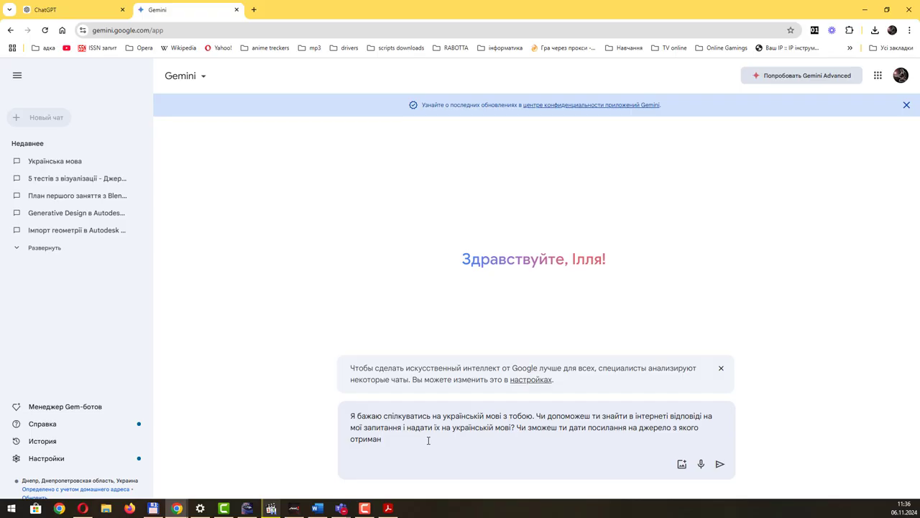
pyautogui.hotkey('ctrl', 'Left')
pyautogui.write('будуть')
pyautogui.press('BackSpace')
pyautogui.write('аці')
pyautogui.press('BackSpace')
pyautogui.press('BackSpace')
pyautogui.press('BackSpace')
pyautogui.write('і ці відповіді?')
pyautogui.click(721, 465)
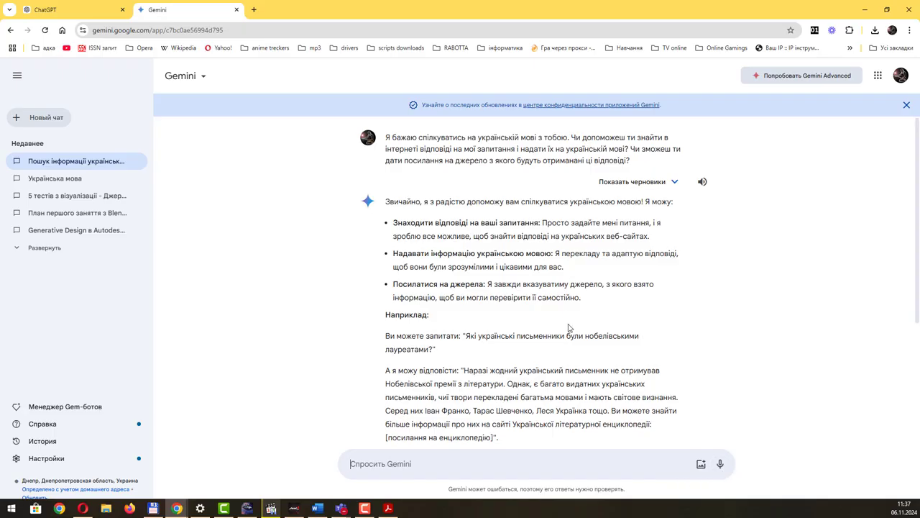
# Step: Review Gemini's reply, copy the sent prompt from the chat and send the same text in ChatGPT
pyautogui.scroll(-2, 570, 329)
pyautogui.scroll(-2, 570, 329)
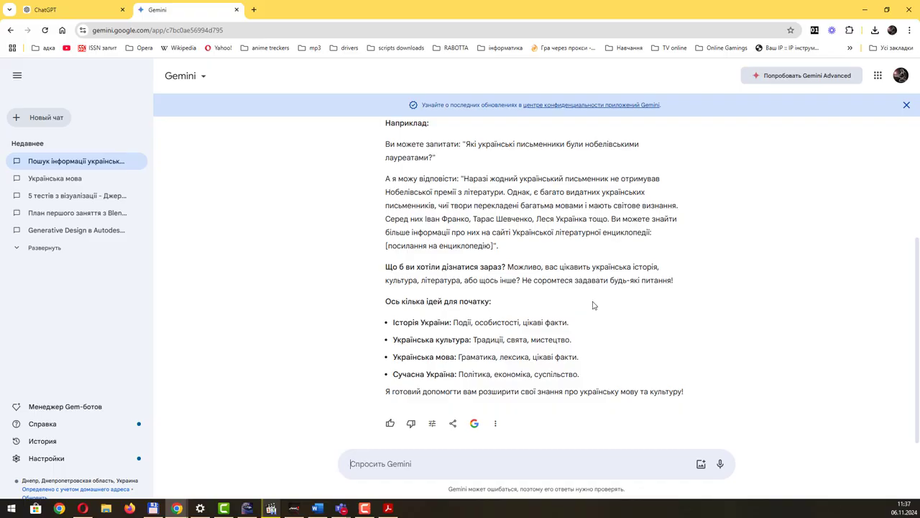
pyautogui.scroll(-1, 594, 305)
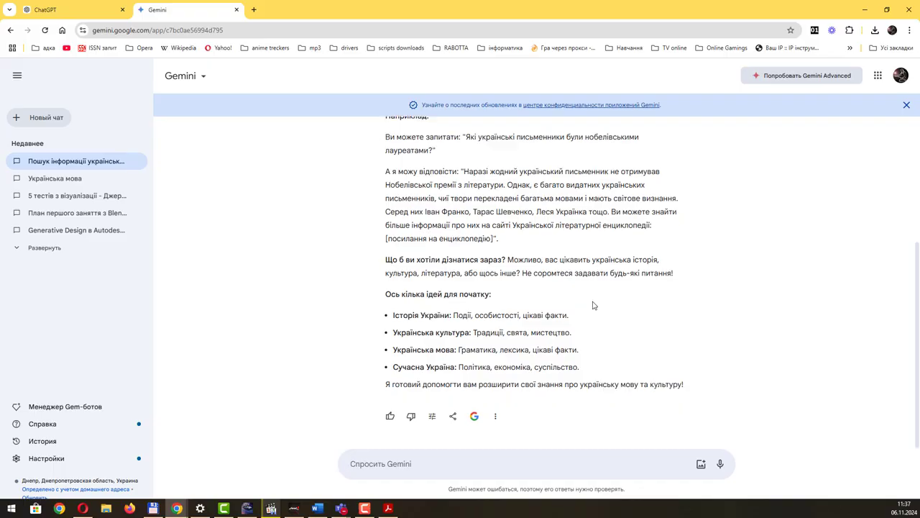
pyautogui.scroll(4, 594, 305)
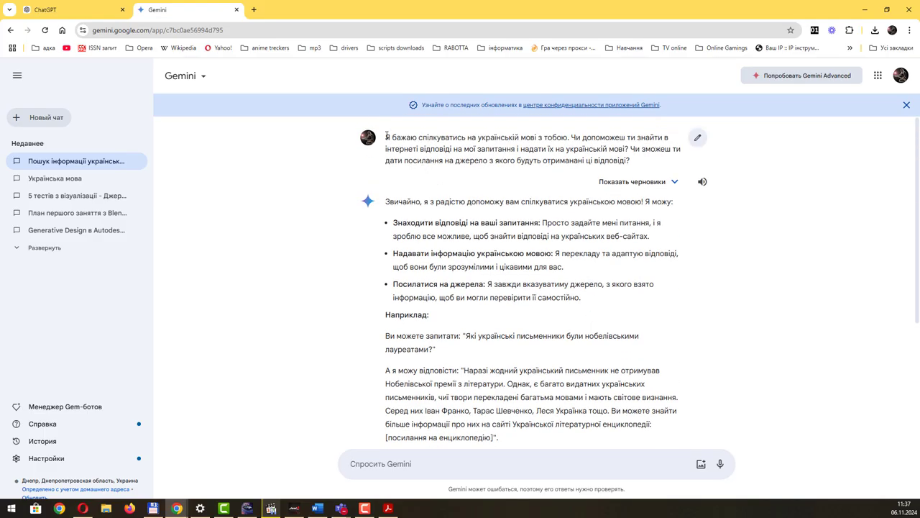
pyautogui.moveTo(386, 137); pyautogui.dragTo(654, 171)
pyautogui.hotkey('ctrl', 'c')
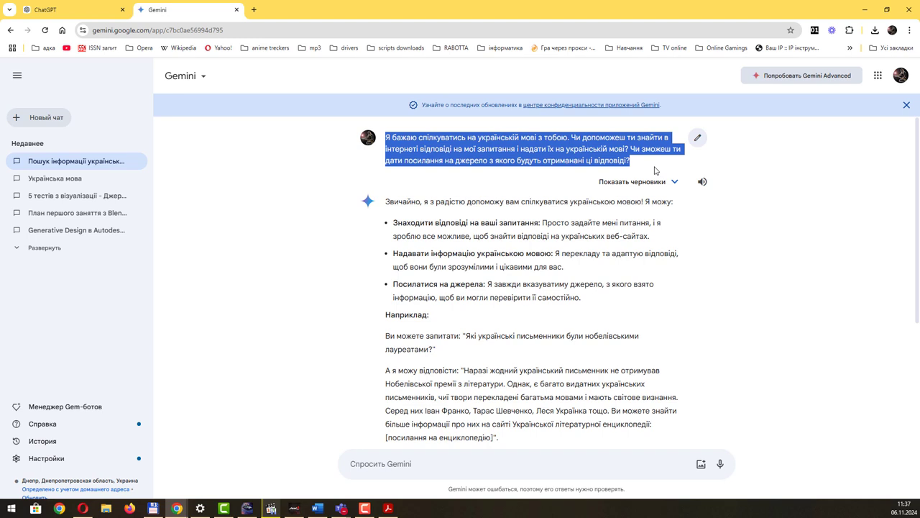
pyautogui.click(93, 14)
pyautogui.click(393, 277)
pyautogui.hotkey('ctrl', 'v')
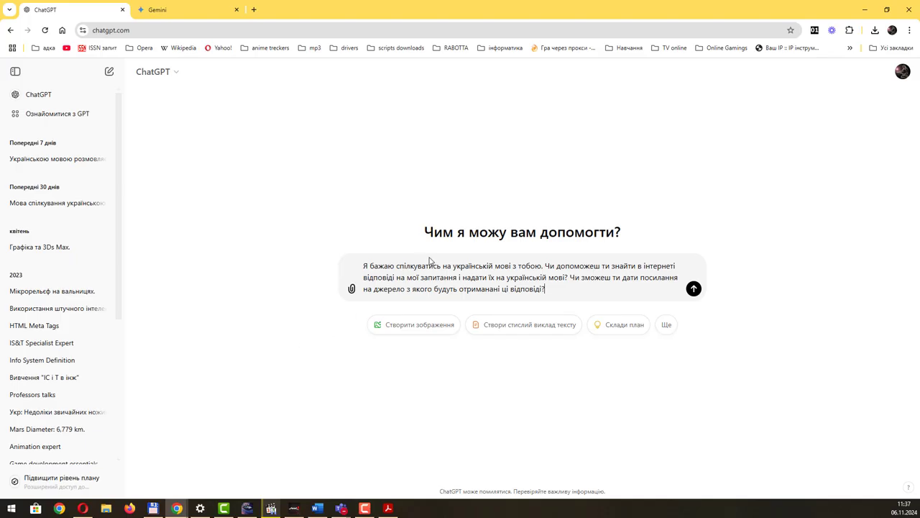
pyautogui.click(693, 288)
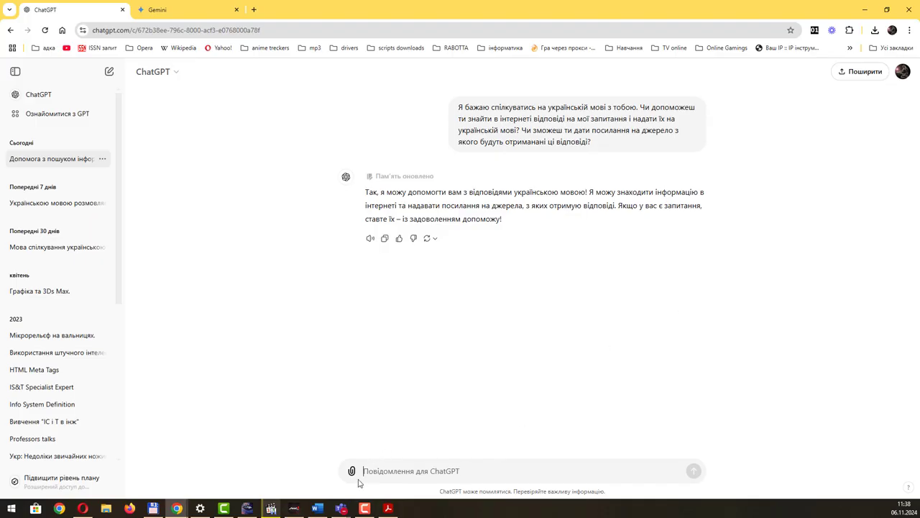
# Step: Create a blank workbook in Excel and enter "Лаборатона/практична робота з пошуку у мережі із ШІ" in cell F7
pyautogui.moveTo(341, 508)
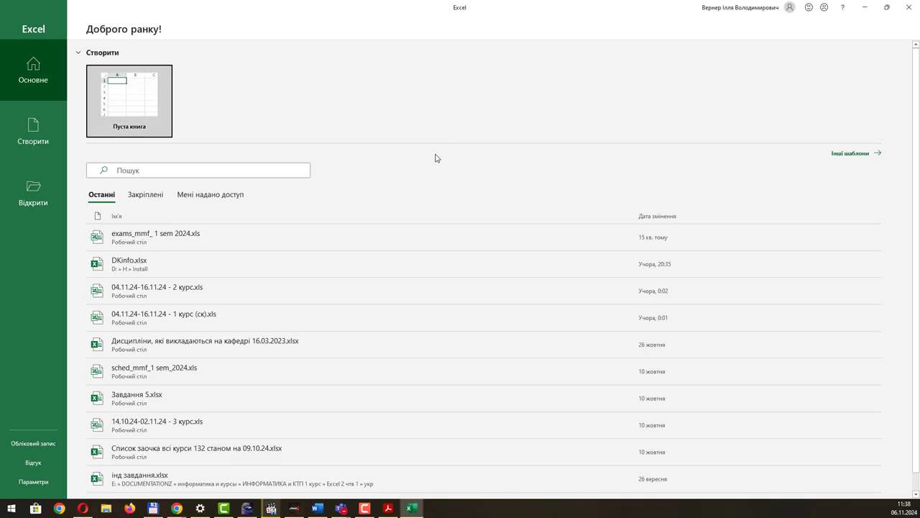
pyautogui.click(130, 101)
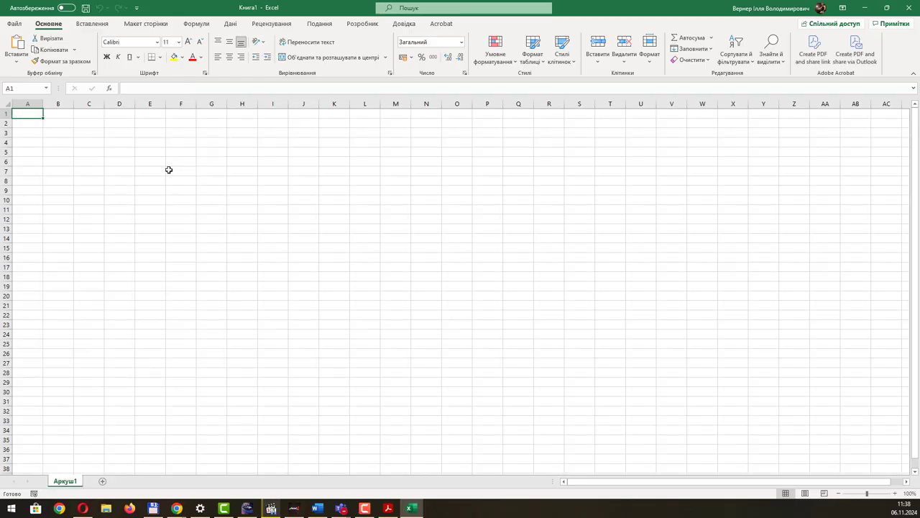
pyautogui.click(171, 172)
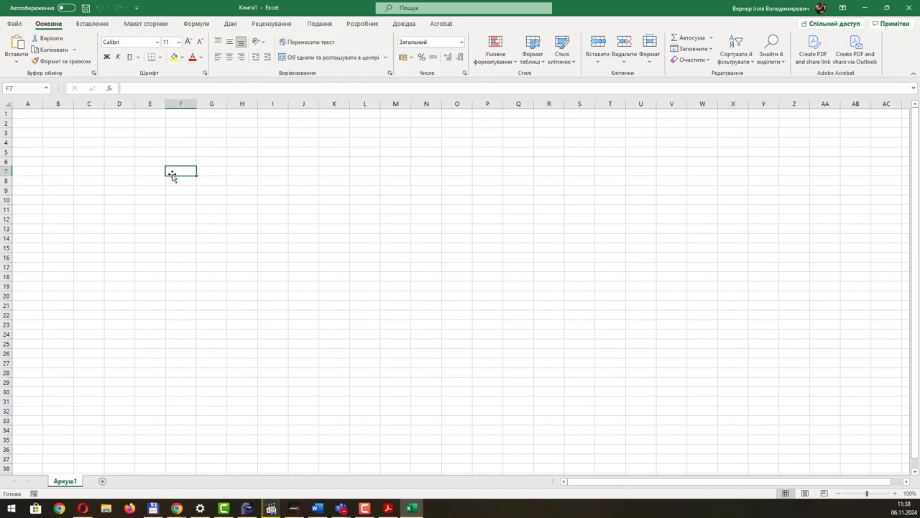
pyautogui.write('Лаборато')
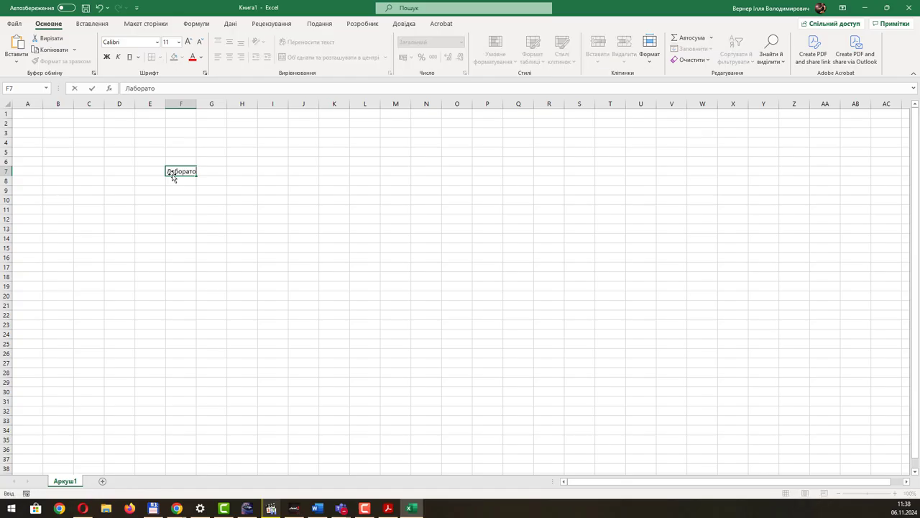
pyautogui.write('на/практична робота')
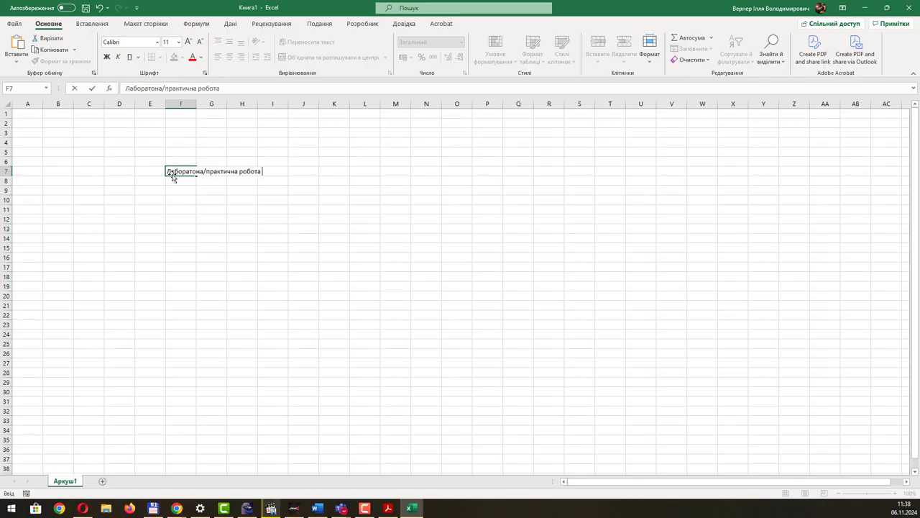
pyautogui.write(' з пошуку у мережі')
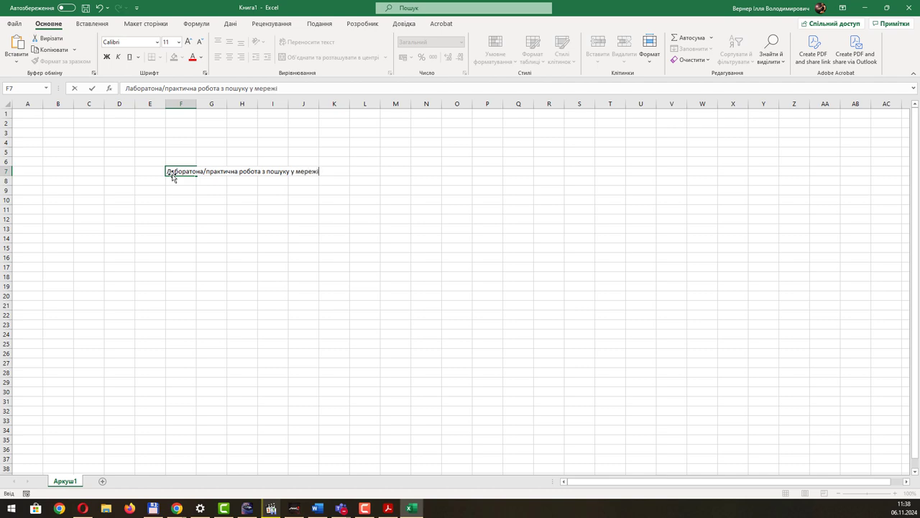
pyautogui.write(' із ШІ')
pyautogui.press('Return')
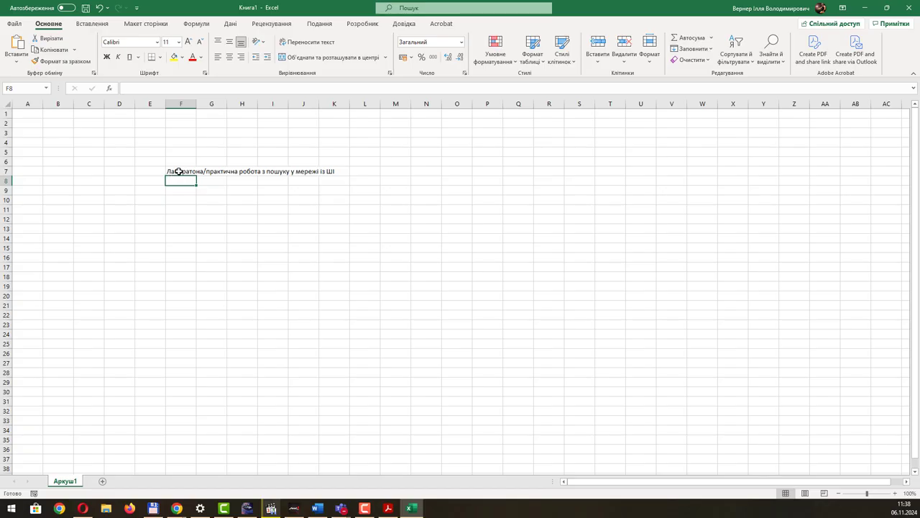
# Step: Set the font size of the title in cell F7 to 24
pyautogui.click(176, 171)
pyautogui.click(178, 41)
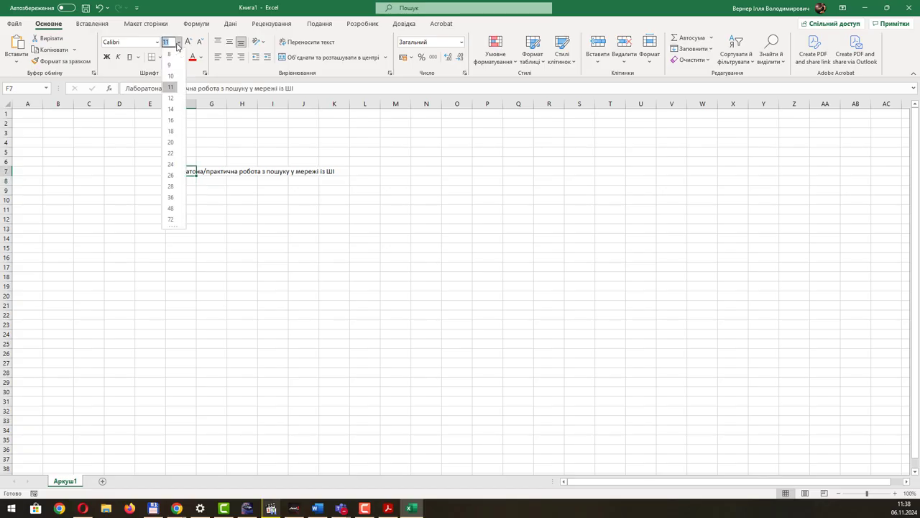
pyautogui.click(173, 167)
# Step: Enter the author line "виконав ст.гр. ХХХ-24-1 ПІБ" in cell F9
pyautogui.click(180, 198)
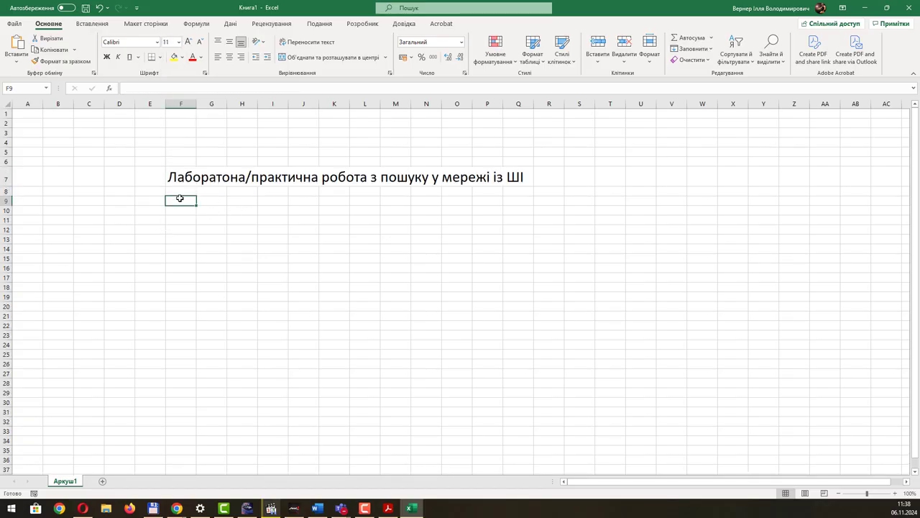
pyautogui.write('виконав ст')
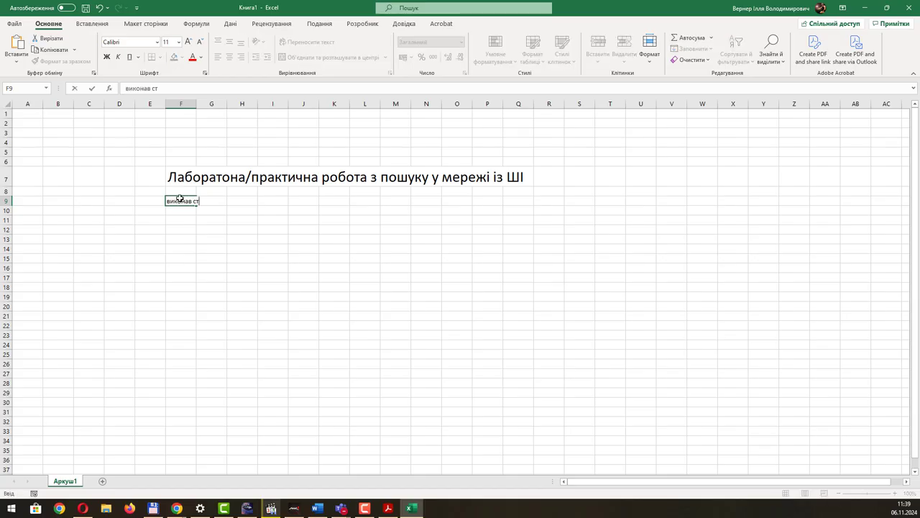
pyautogui.write('.гр. XXX-24-1 ПІБ')
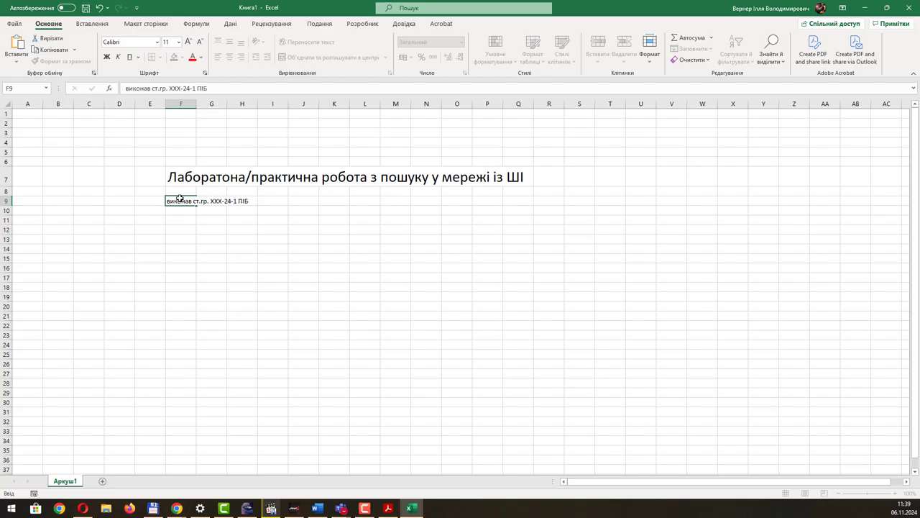
pyautogui.press('Return')
# Step: Set the font size of the author line in cell F9 to 14
pyautogui.click(180, 200)
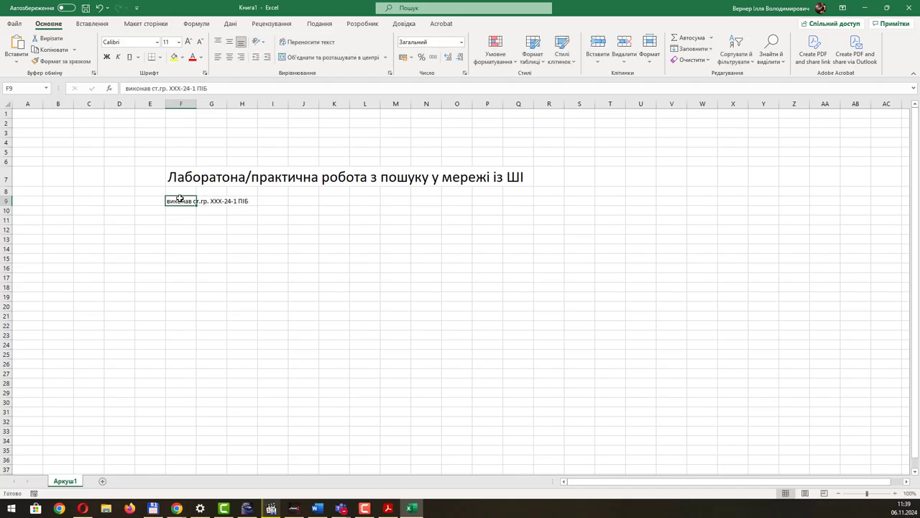
pyautogui.press('BackSpace')
pyautogui.write('14')
pyautogui.press('Return')
pyautogui.click(207, 231)
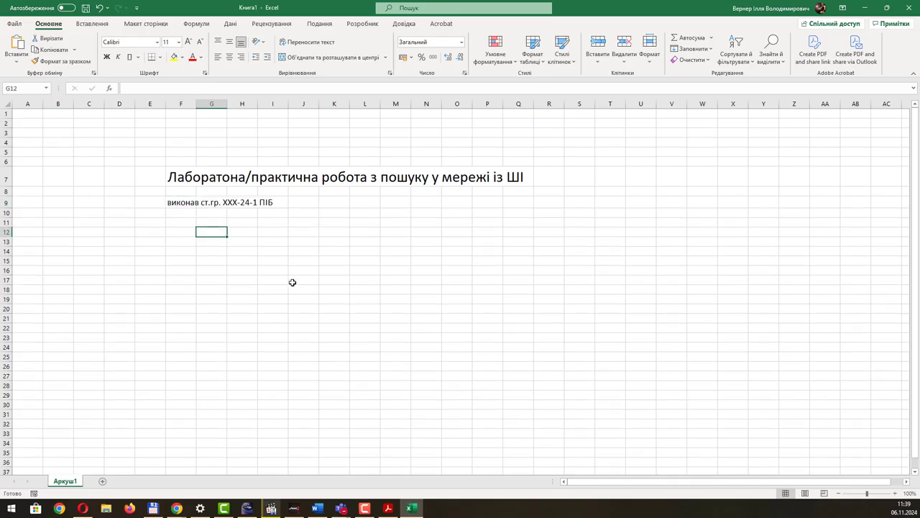
# Step: Add a second worksheet, rename it "Відповідь 01" and copy that sheet name
pyautogui.click(103, 482)
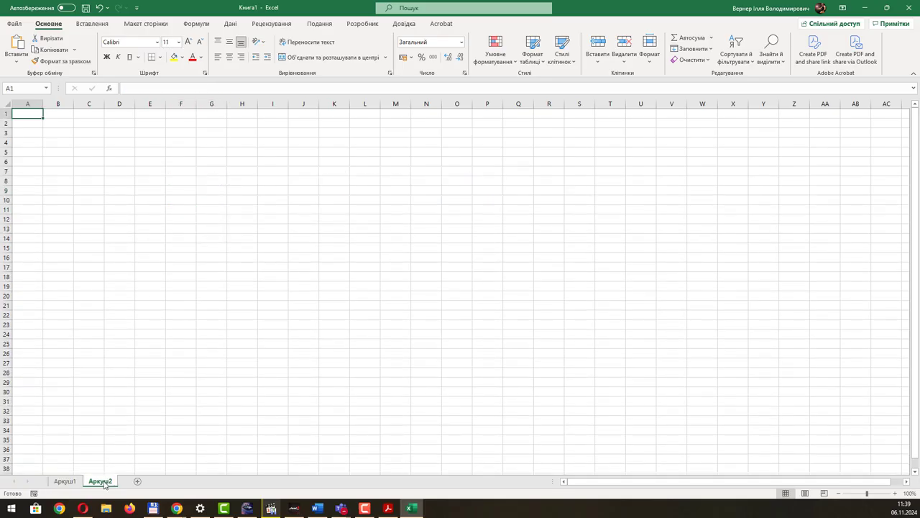
pyautogui.doubleClick(103, 481)
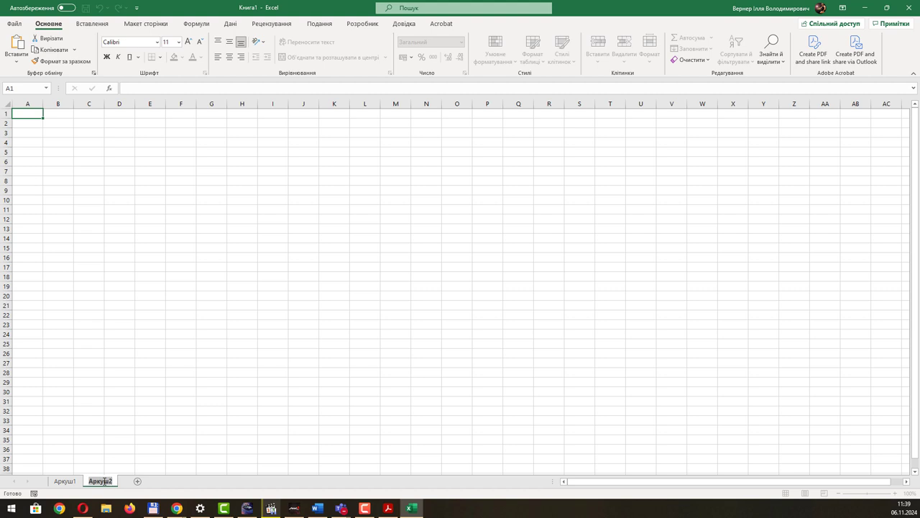
pyautogui.write('Відповідь 01')
pyautogui.press('Return')
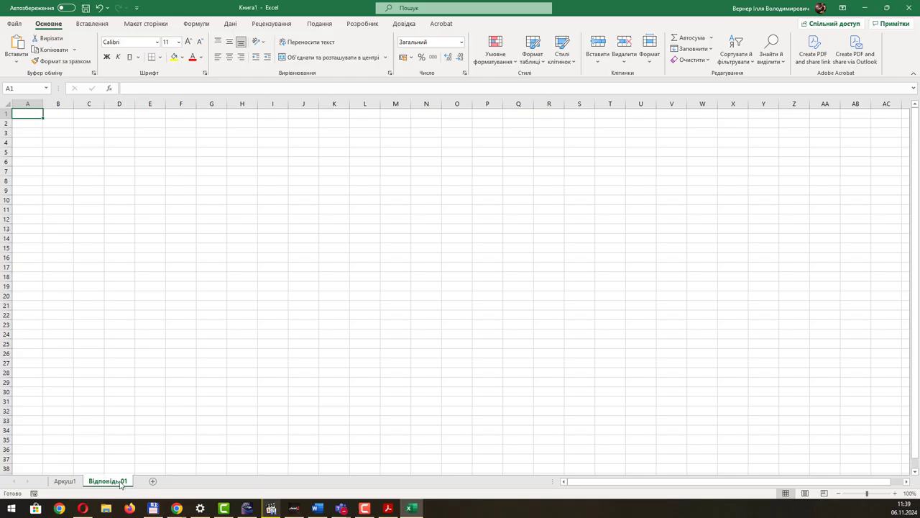
pyautogui.doubleClick(120, 482)
pyautogui.hotkey('ctrl', 'c')
pyautogui.press('Return')
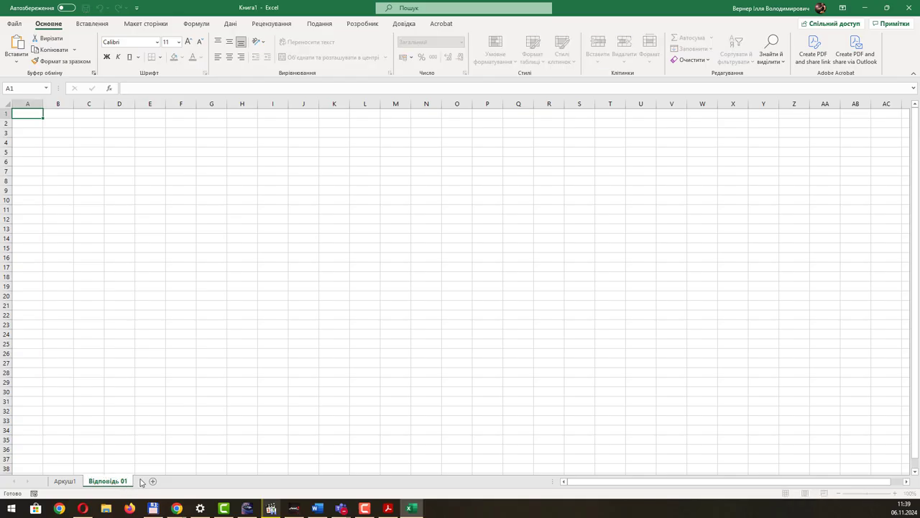
# Step: Add three more worksheets and rename Аркуш3 as "Відповідь 03" using the copied name
pyautogui.click(152, 481)
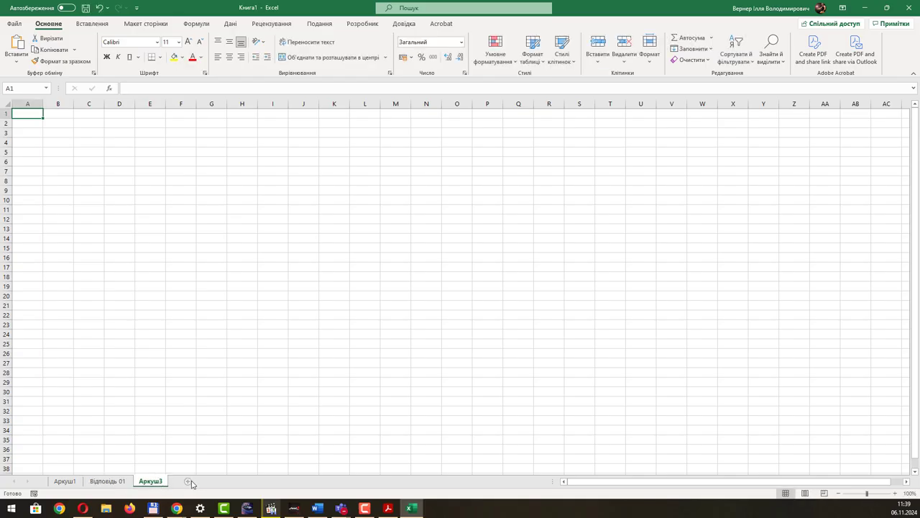
pyautogui.click(186, 482)
pyautogui.click(222, 482)
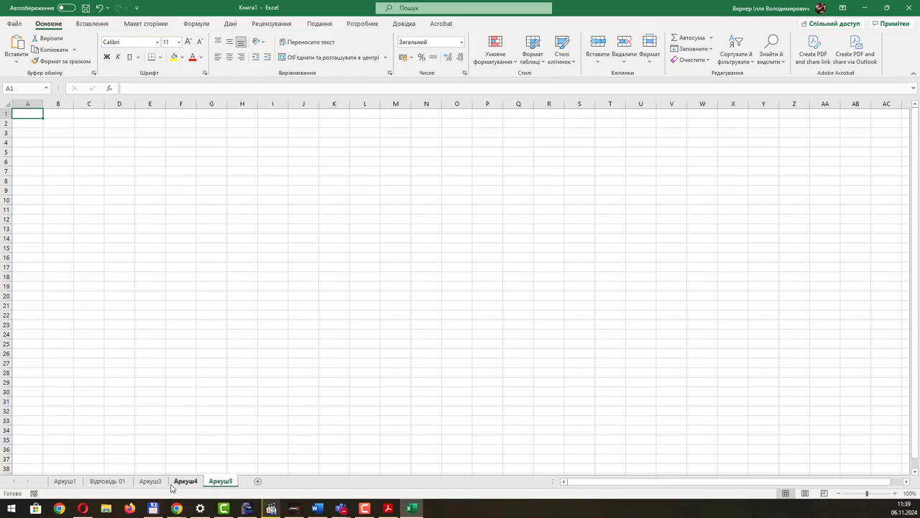
pyautogui.doubleClick(151, 481)
pyautogui.click(159, 481)
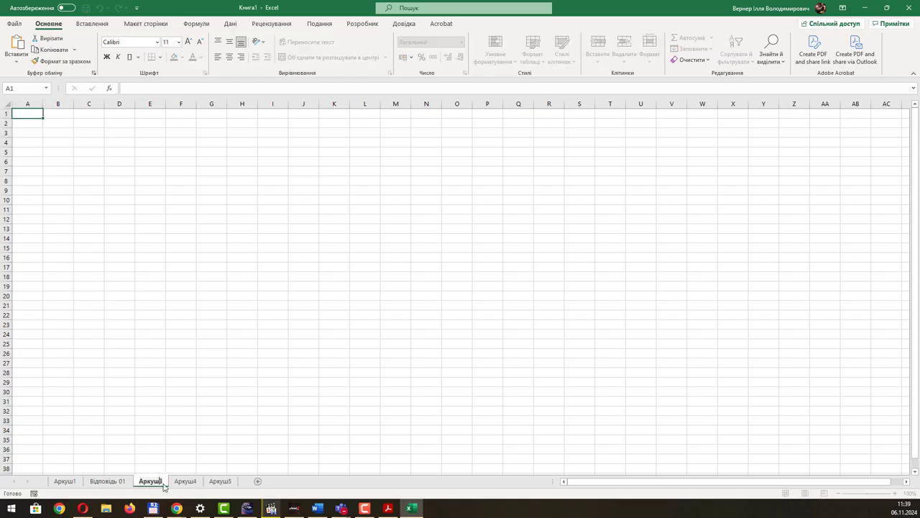
pyautogui.hotkey('shift', 'Home')
pyautogui.hotkey('ctrl', 'v')
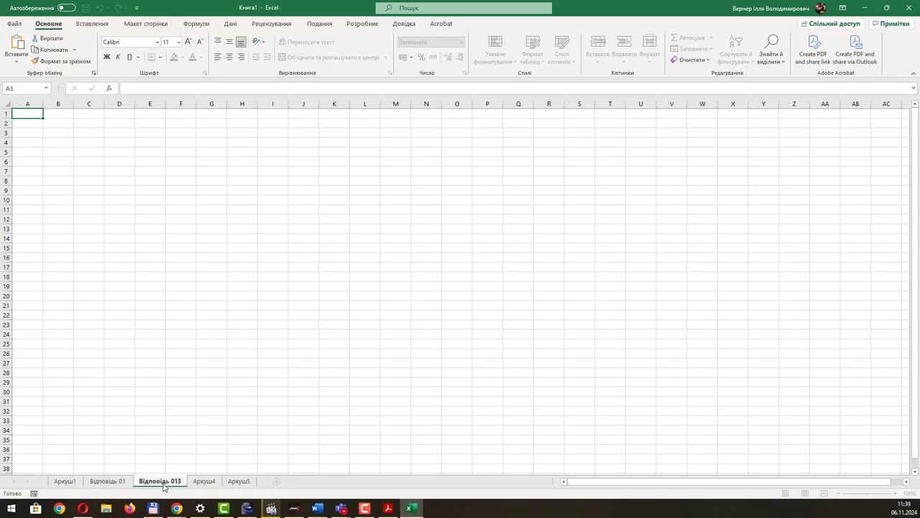
pyautogui.press('BackSpace')
pyautogui.press('Return')
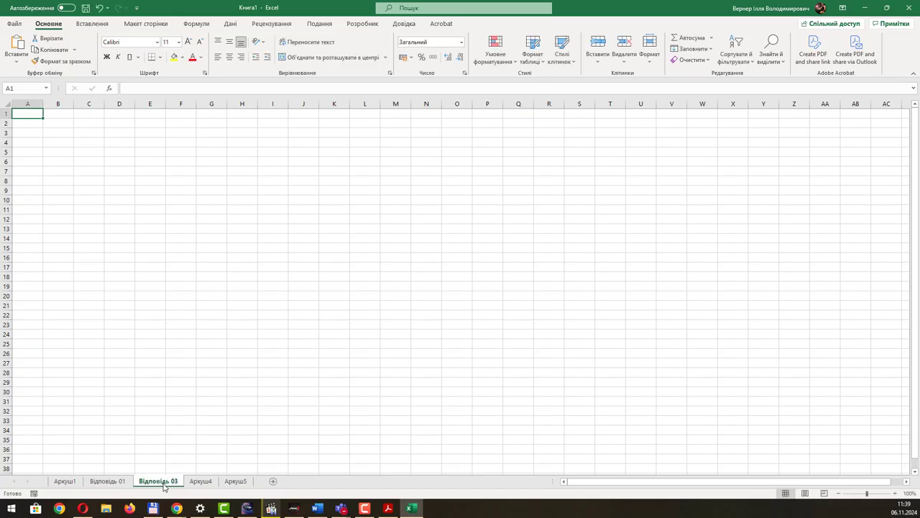
# Step: Rename the sheet Аркуш4 as "Відповідь 04" using the copied name
pyautogui.doubleClick(202, 481)
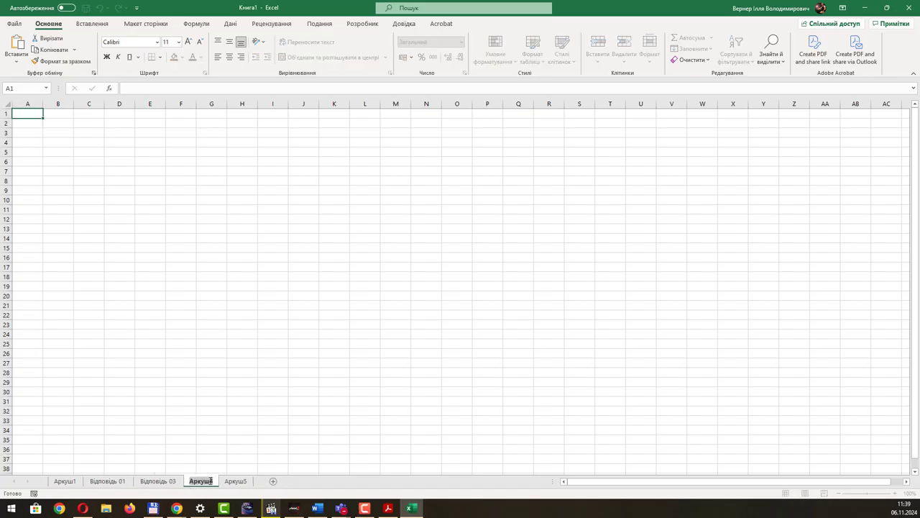
pyautogui.click(212, 481)
pyautogui.hotkey('shift', 'Home')
pyautogui.hotkey('ctrl', 'v')
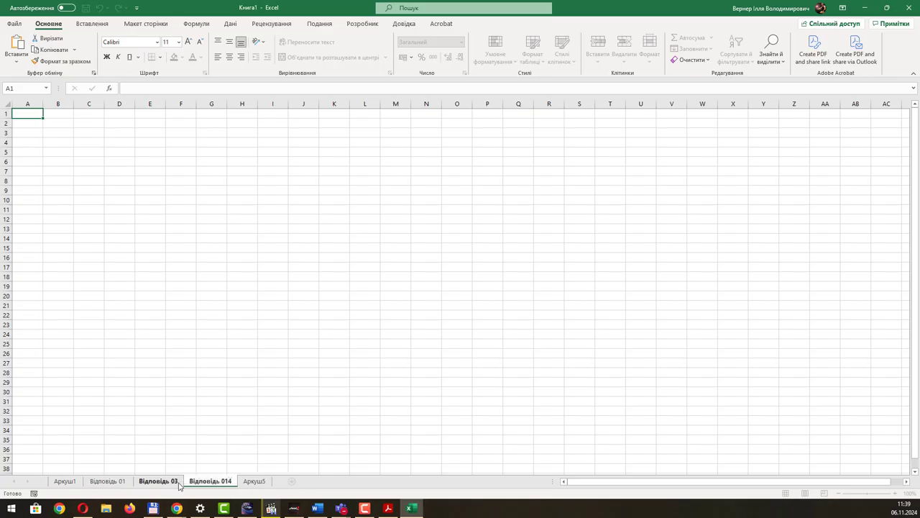
pyautogui.press('BackSpace')
pyautogui.press('Return')
# Step: Rename the sheet Аркуш5 as "Відповідь 05", reusing the copied sheet name
pyautogui.click(241, 481)
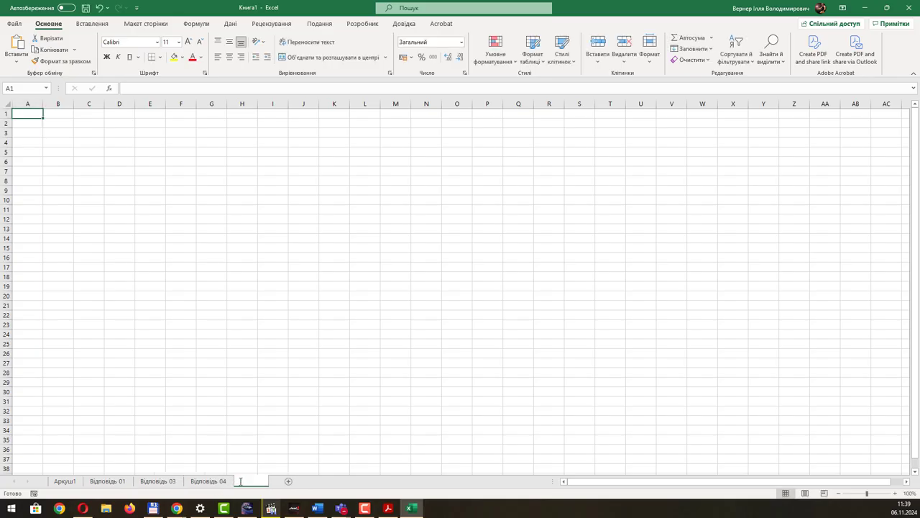
pyautogui.doubleClick(241, 481)
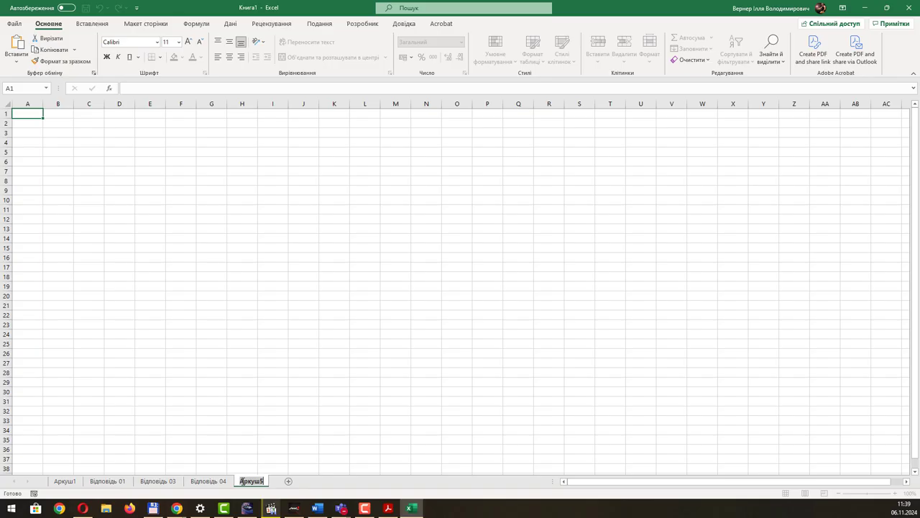
pyautogui.hotkey('ctrl', 'v')
pyautogui.press('BackSpace')
pyautogui.write('5')
pyautogui.press('Return')
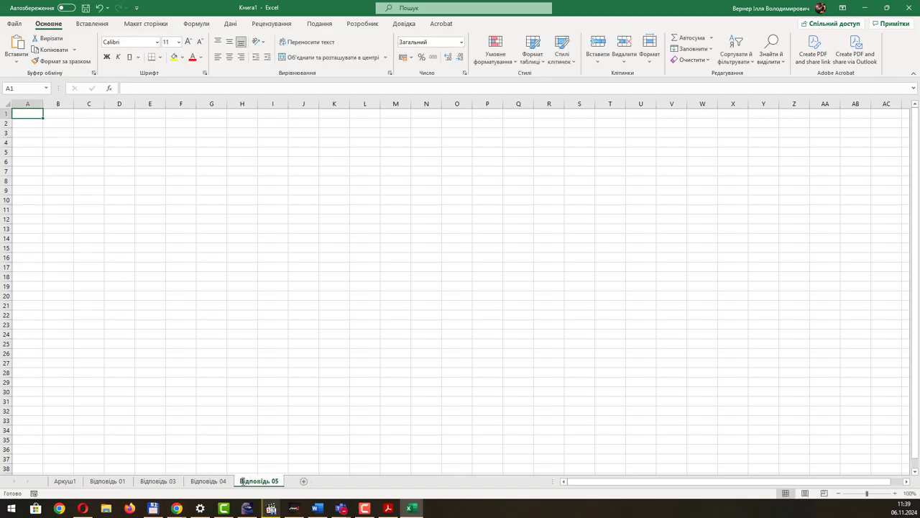
# Step: Return to the "Відповідь 01" sheet, then switch to Teams and open "Лабораторна робота 1.pdf" to read the assignment questions
pyautogui.click(108, 480)
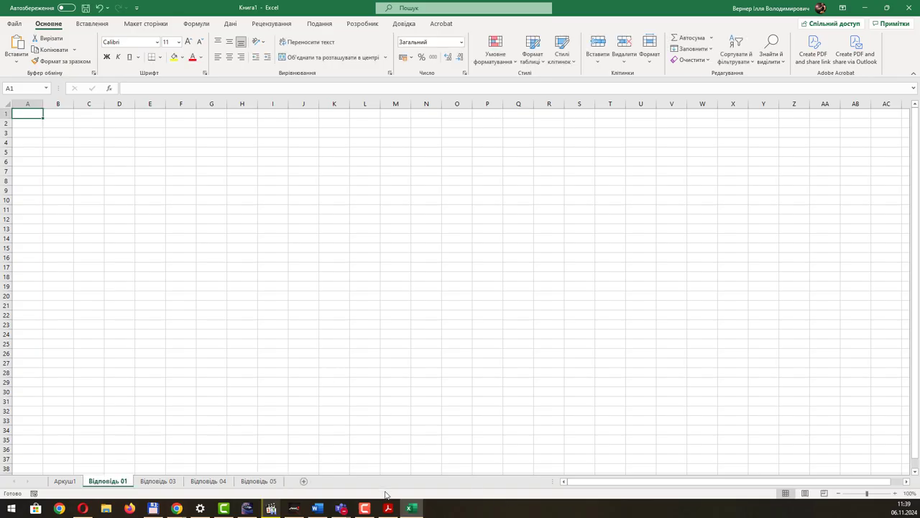
pyautogui.click(340, 508)
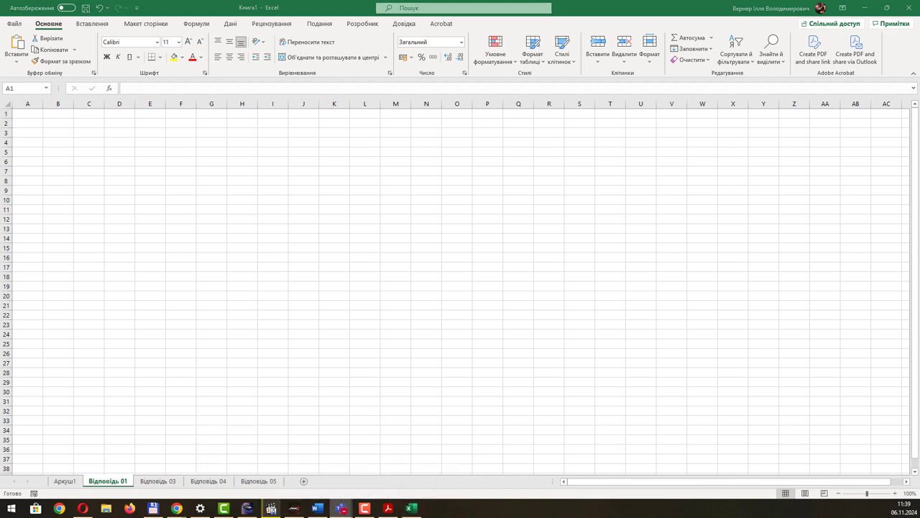
pyautogui.click(341, 508)
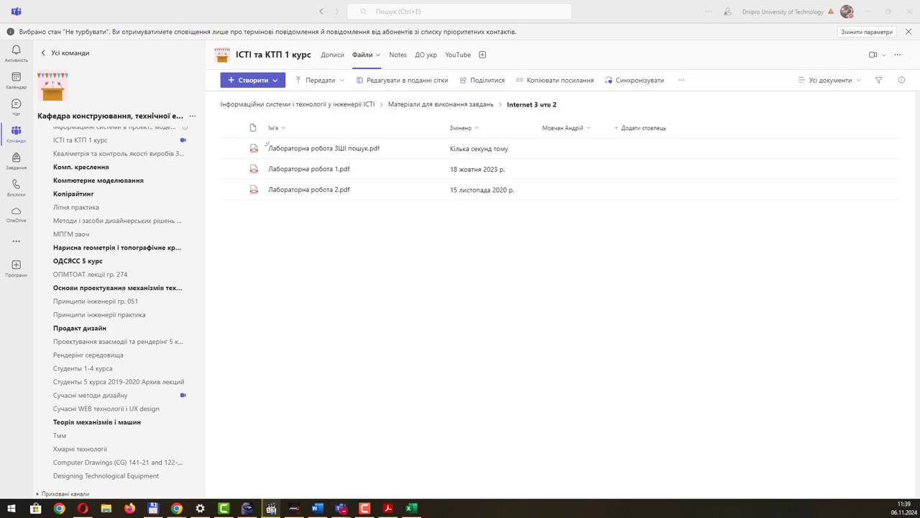
pyautogui.click(322, 178)
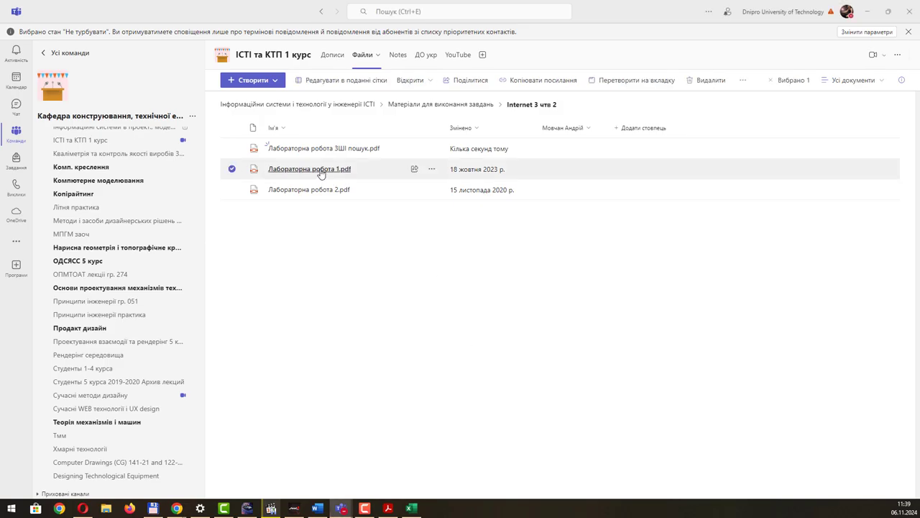
pyautogui.click(321, 174)
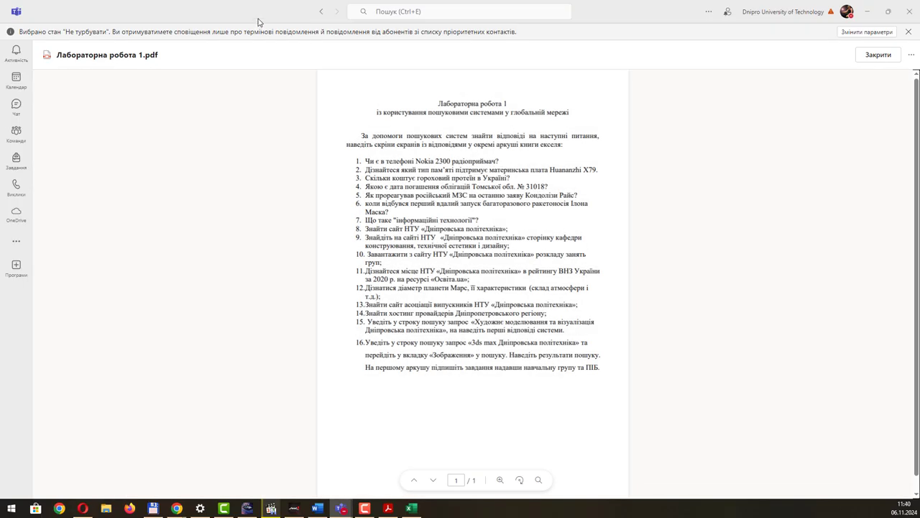
pyautogui.hotkey('alt', 'Tab')
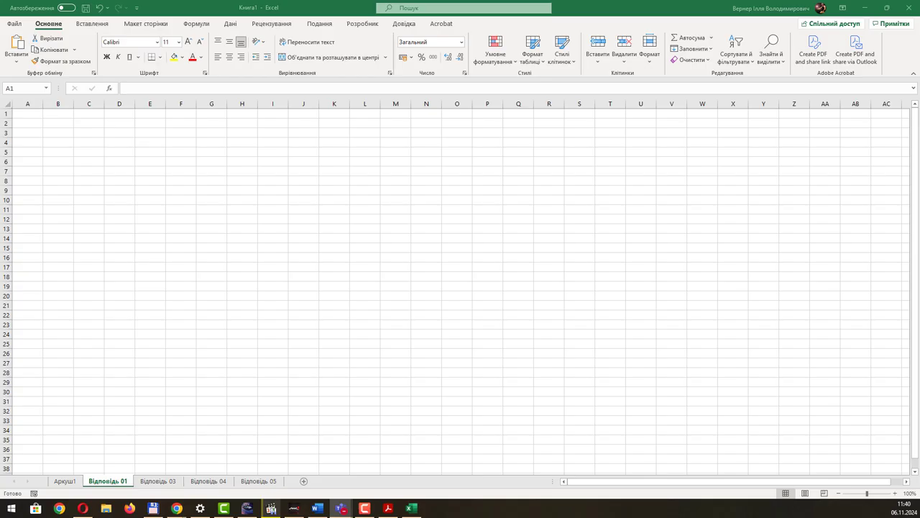
pyautogui.click(865, 7)
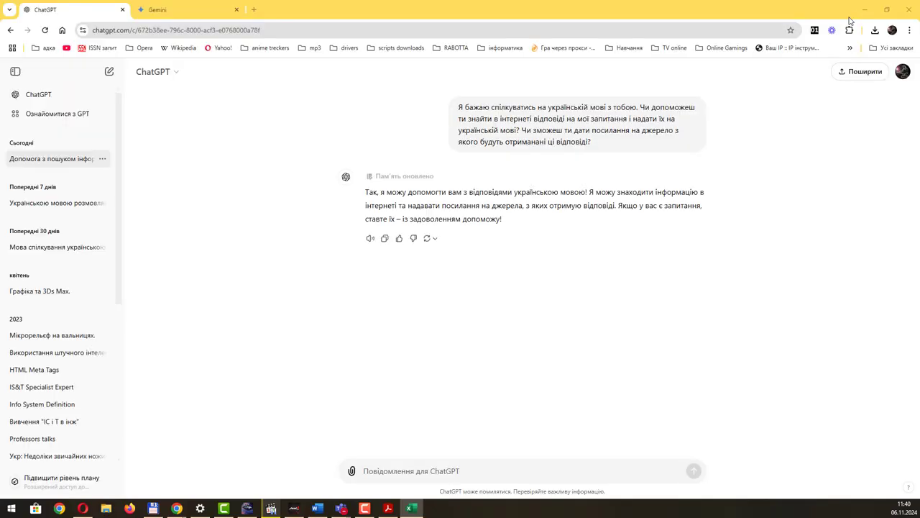
pyautogui.click(403, 470)
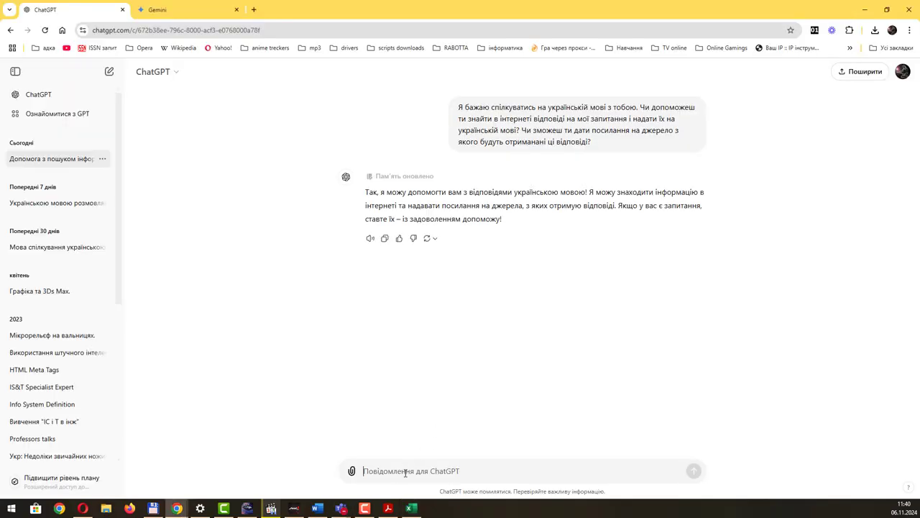
pyautogui.write('Відповідь 01')
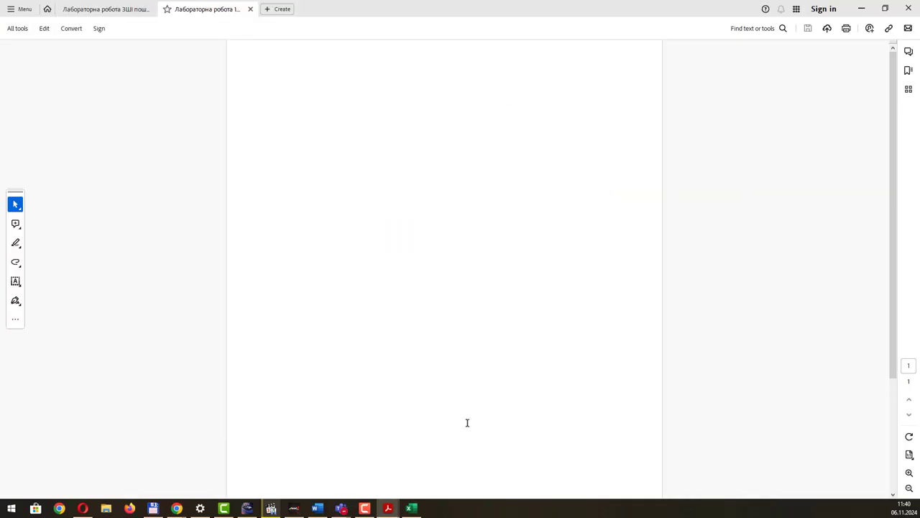
# Step: Copy the first question, "Чи є в телефоні Nokia 2300 радіоприймач?", from the lab assignment PDF in Acrobat
pyautogui.moveTo(295, 165); pyautogui.dragTo(488, 165)
pyautogui.hotkey('ctrl', 'c')
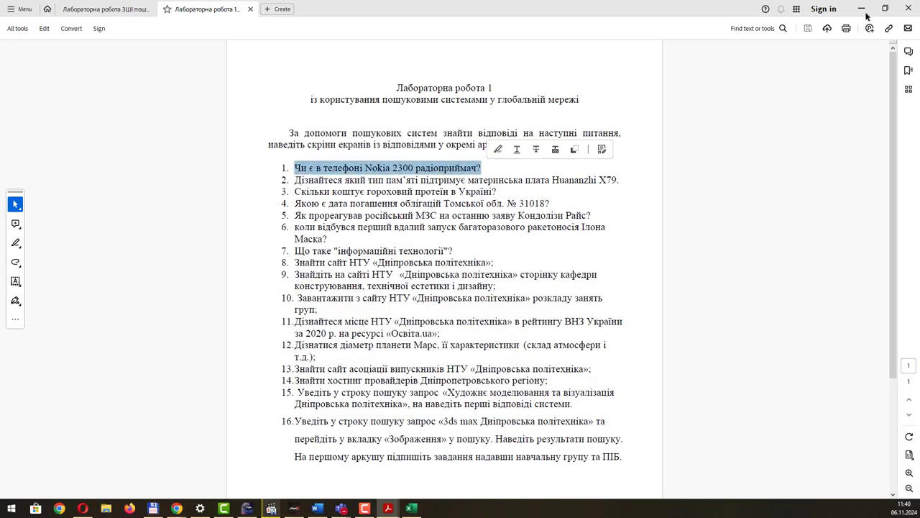
pyautogui.click(861, 8)
pyautogui.click(864, 10)
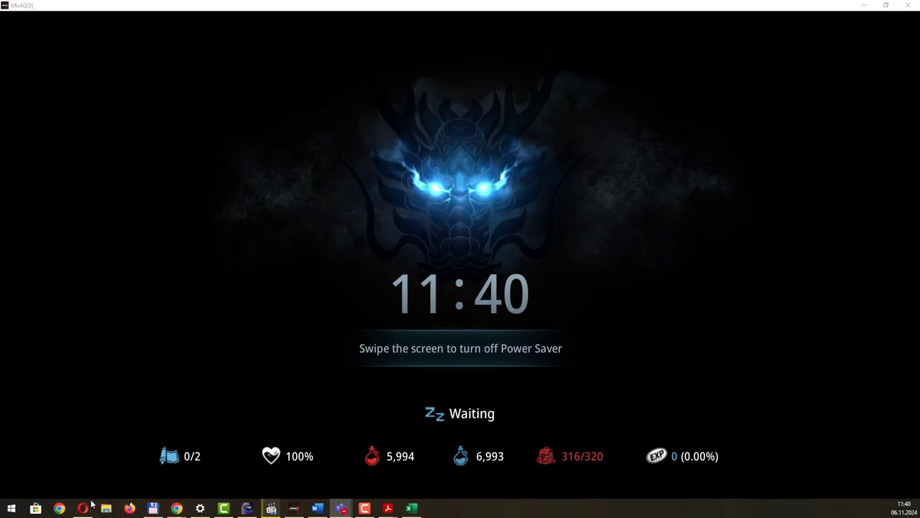
# Step: Return to the ChatGPT chat in Chrome, replace the draft message with "Чи є в телефоні Nokia 2300 радіоприймач?" and send it
pyautogui.click(60, 508)
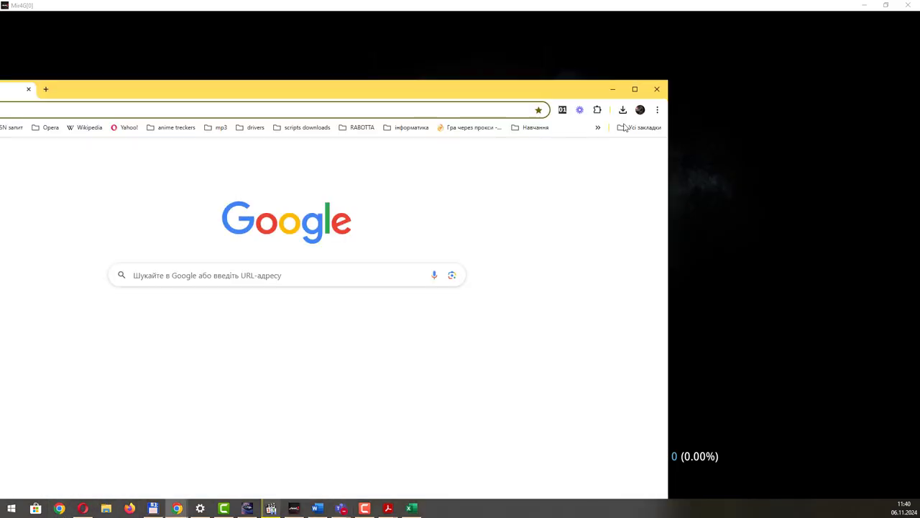
pyautogui.click(60, 509)
pyautogui.moveTo(177, 508)
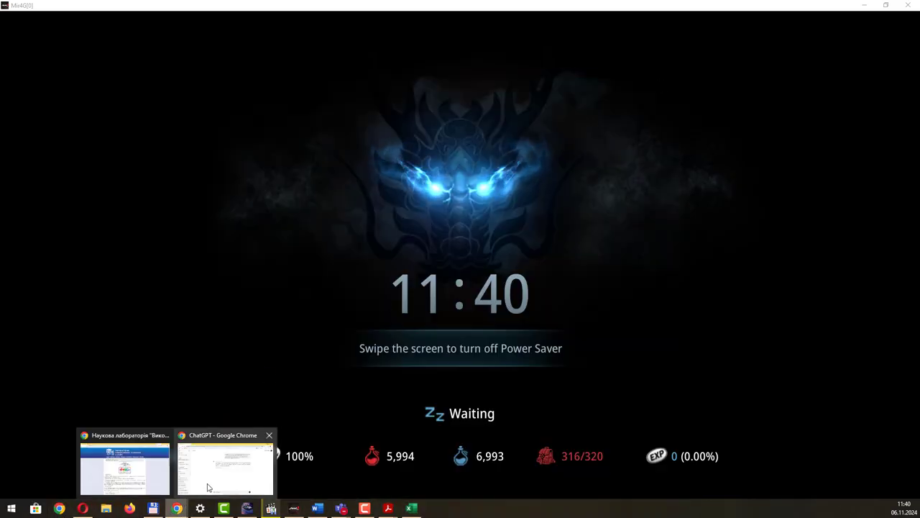
pyautogui.click(227, 460)
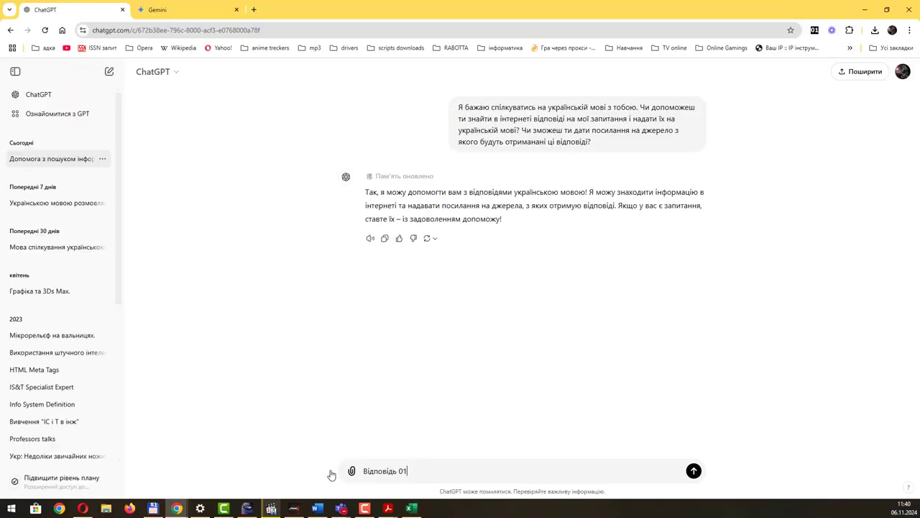
pyautogui.hotkey('ctrl', 'a')
pyautogui.hotkey('ctrl', 'v')
pyautogui.click(694, 470)
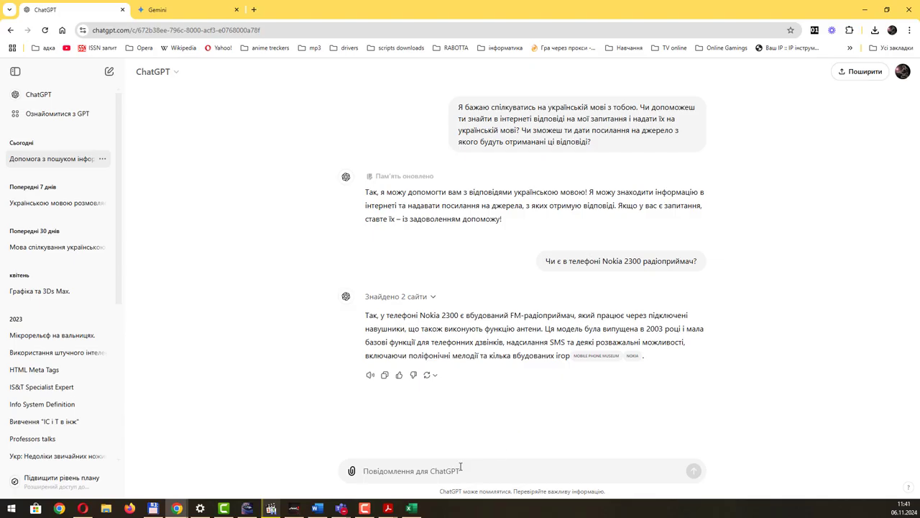
# Step: Expand the source list of ChatGPT's answer and paste a screenshot of it into the Excel sheet "Відповідь 01", zoomed out to 40%
pyautogui.click(432, 297)
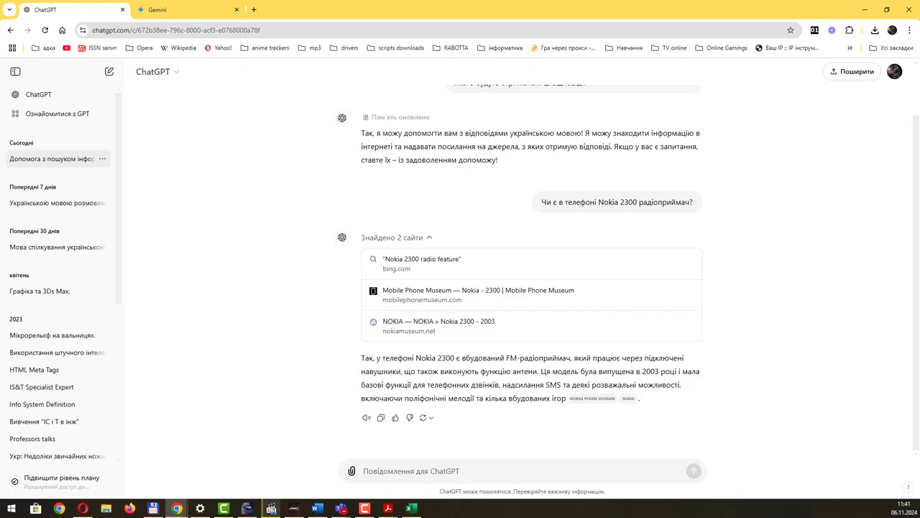
pyautogui.click(410, 507)
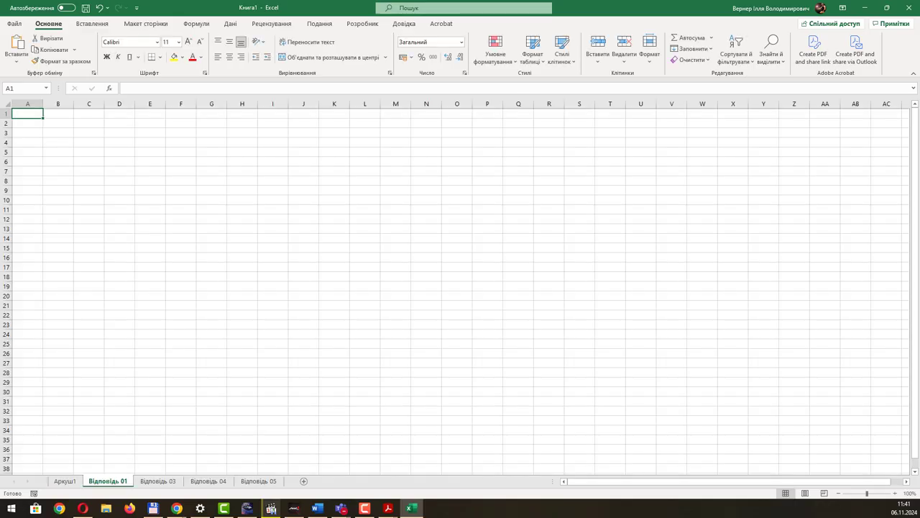
pyautogui.click(34, 148)
pyautogui.hotkey('ctrl', 'v')
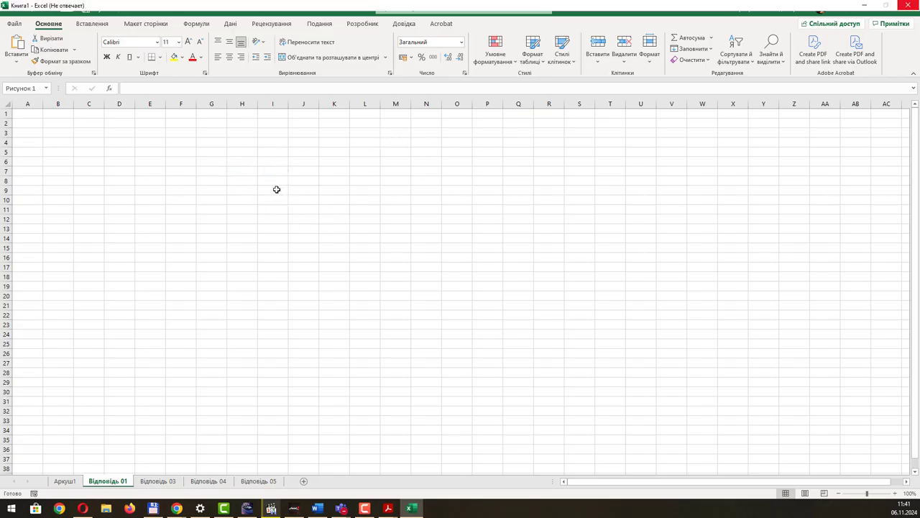
pyautogui.scroll(-4, 248, 200)
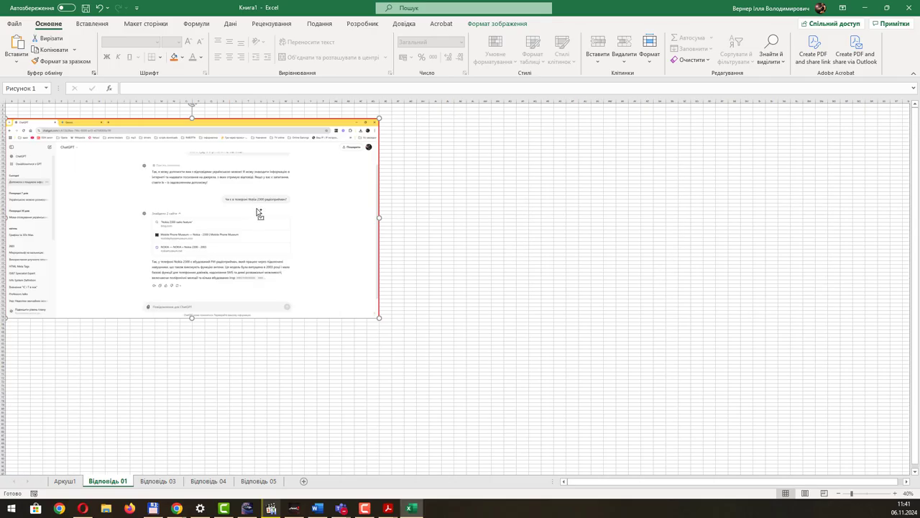
pyautogui.click(437, 232)
# Step: Switch back to Chrome and open the Gemini chat
pyautogui.hotkey('alt', 'Tab')
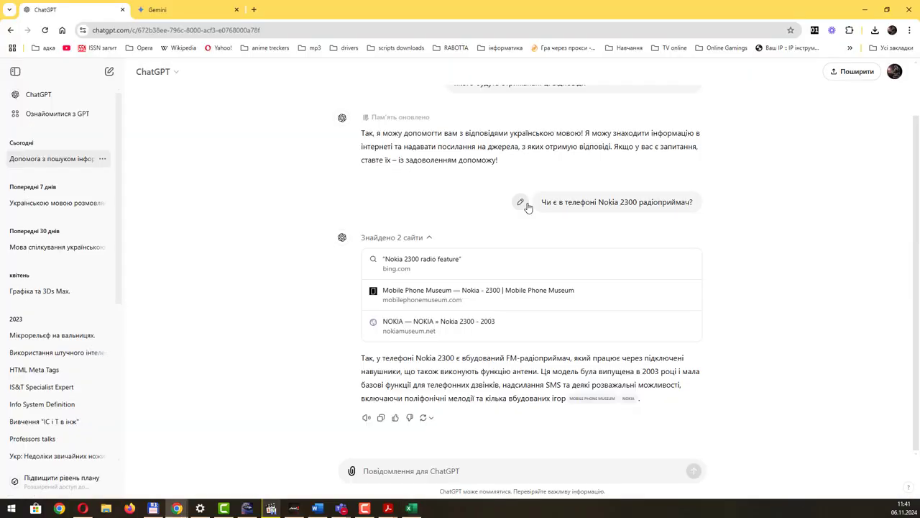
pyautogui.click(174, 14)
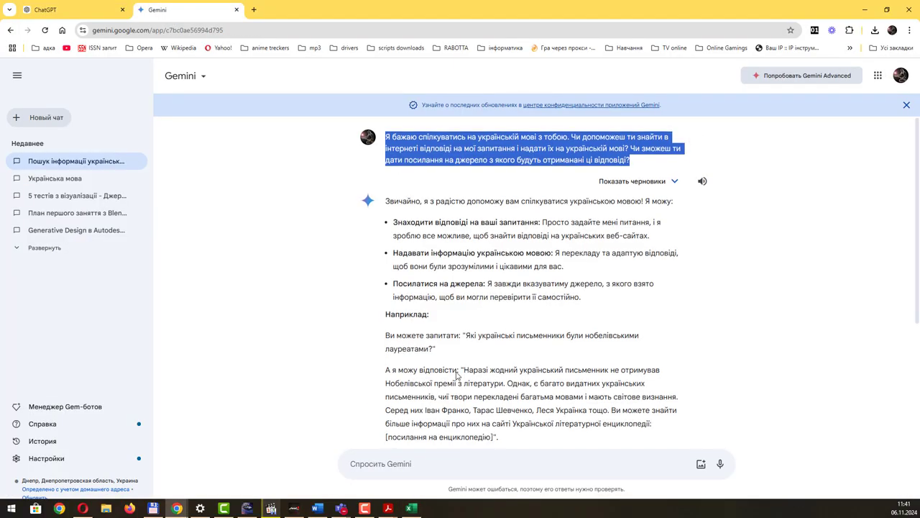
pyautogui.hotkey('ctrl', 'v')
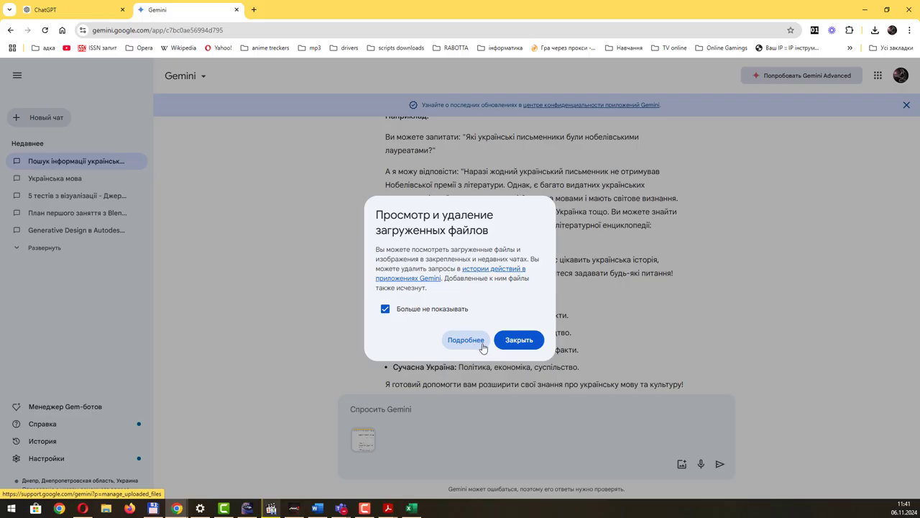
pyautogui.click(519, 342)
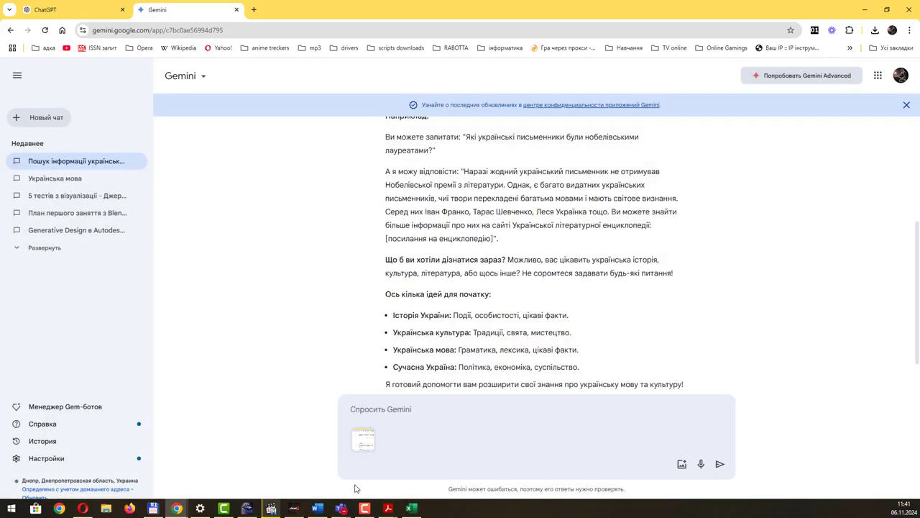
pyautogui.click(363, 439)
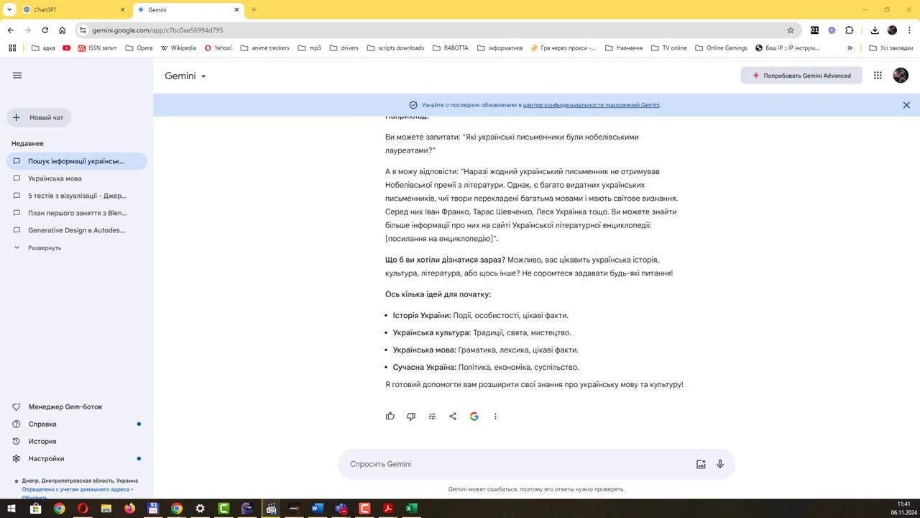
# Step: Copy the first question from the assignment PDF again and send "Чи є в телефоні Nokia 2300 радіоприймач?" to Gemini
pyautogui.click(864, 9)
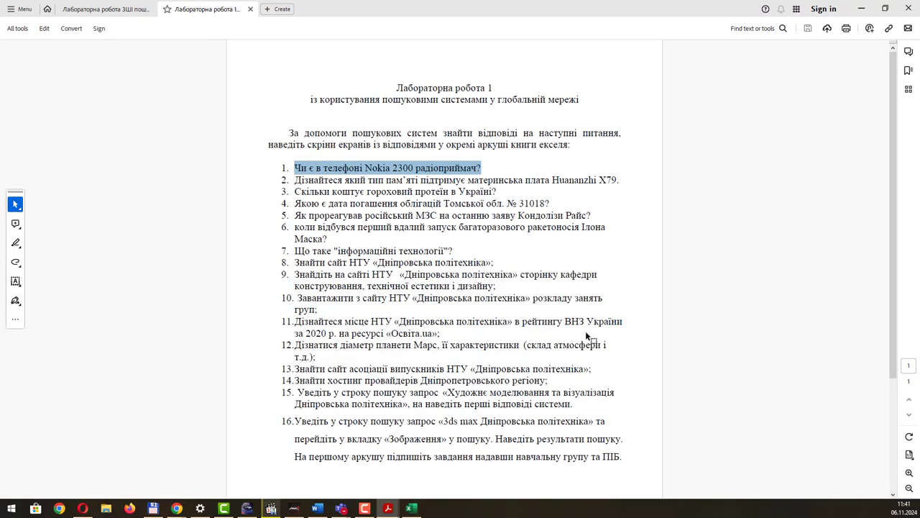
pyautogui.click(866, 12)
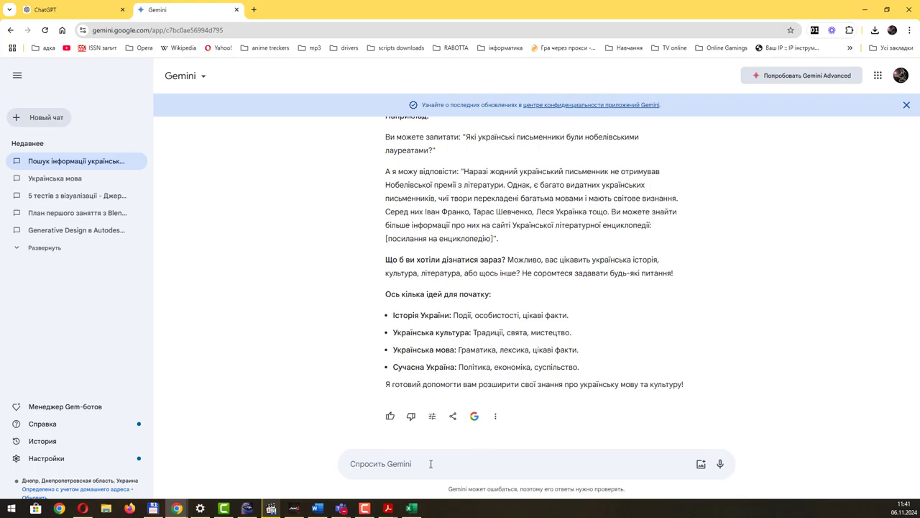
pyautogui.hotkey('ctrl', 'v')
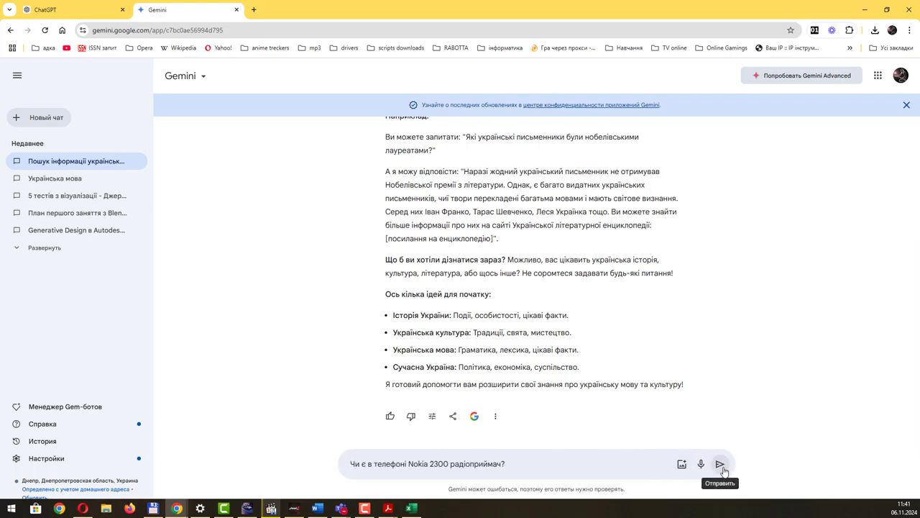
pyautogui.press('Return')
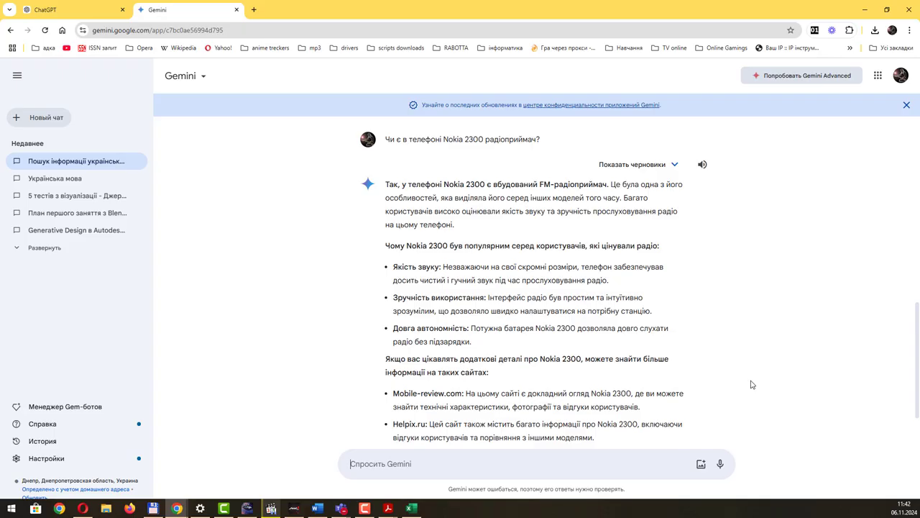
# Step: Capture Gemini's answer with its sources and paste the screenshot beside the ChatGPT one on the Excel sheet "Відповідь 01"
pyautogui.scroll(-1, 632, 364)
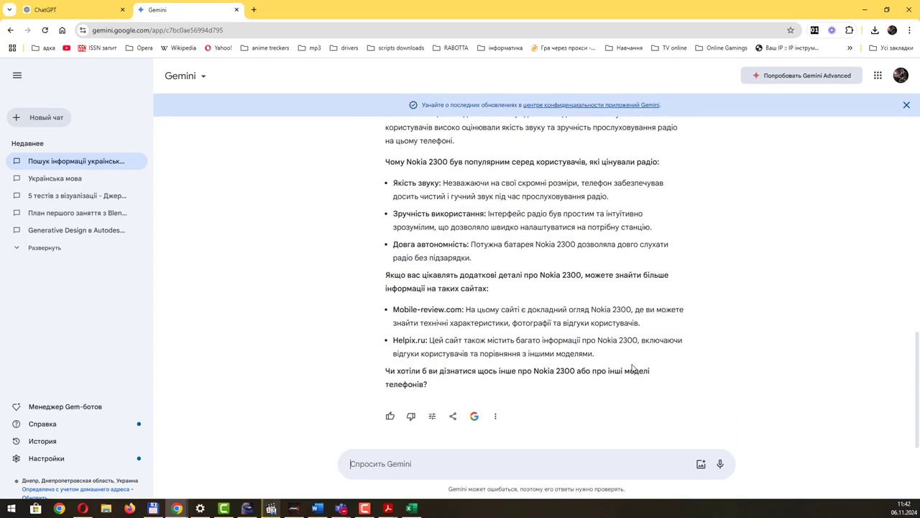
pyautogui.scroll(1, 633, 367)
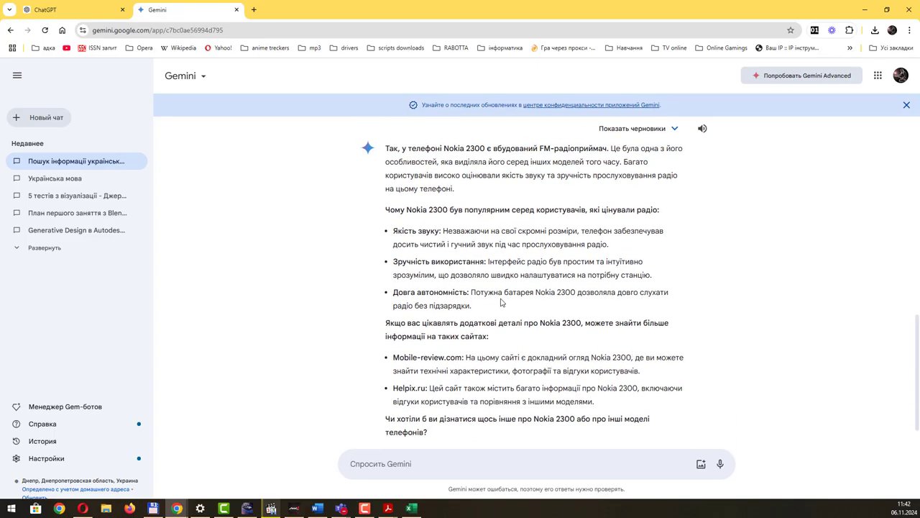
pyautogui.scroll(1, 515, 285)
pyautogui.scroll(-1, 513, 282)
pyautogui.click(864, 10)
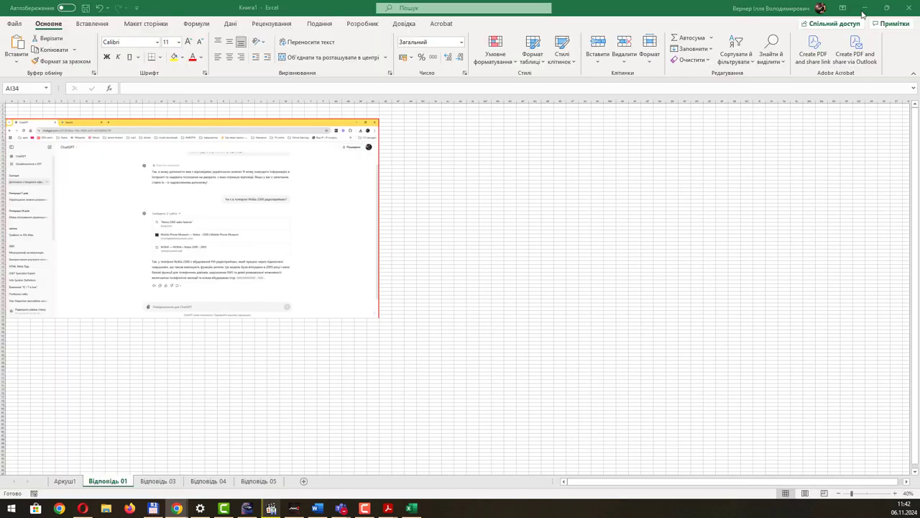
pyautogui.click(434, 231)
pyautogui.click(418, 125)
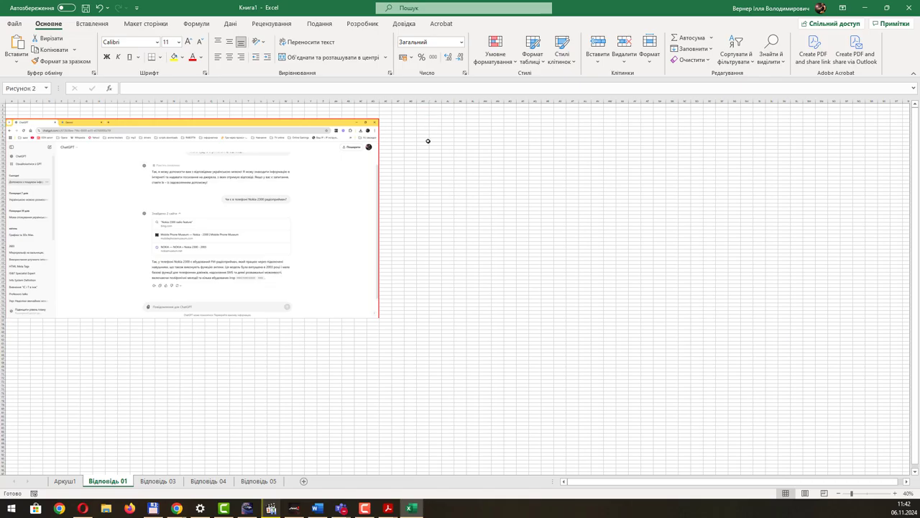
pyautogui.hotkey('ctrl', 'v')
pyautogui.moveTo(519, 147); pyautogui.dragTo(493, 142)
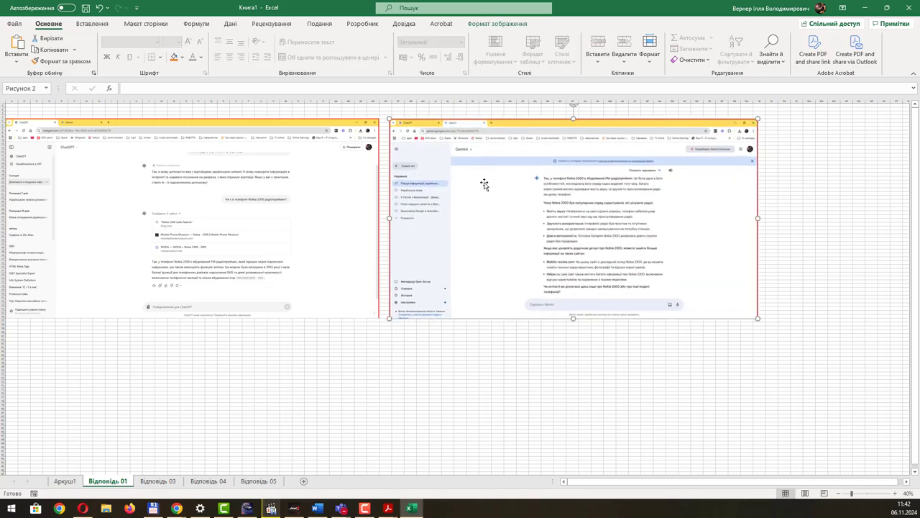
pyautogui.click(448, 343)
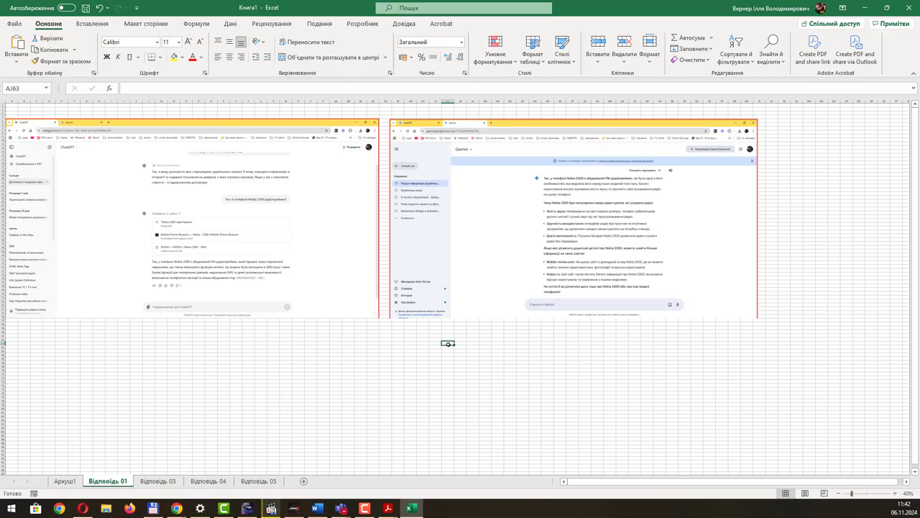
# Step: Open the Excel sheet "Відповідь 03" and switch back to the Gemini chat in Chrome
pyautogui.click(159, 481)
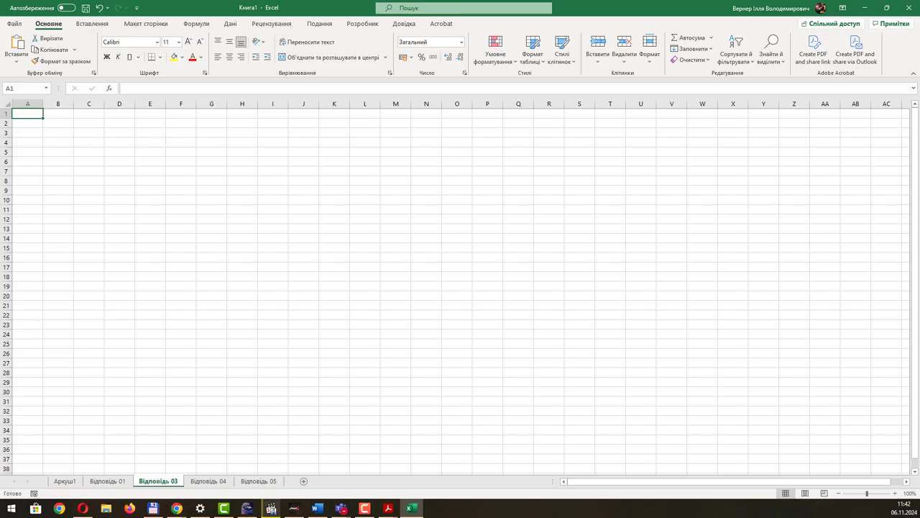
pyautogui.click(340, 508)
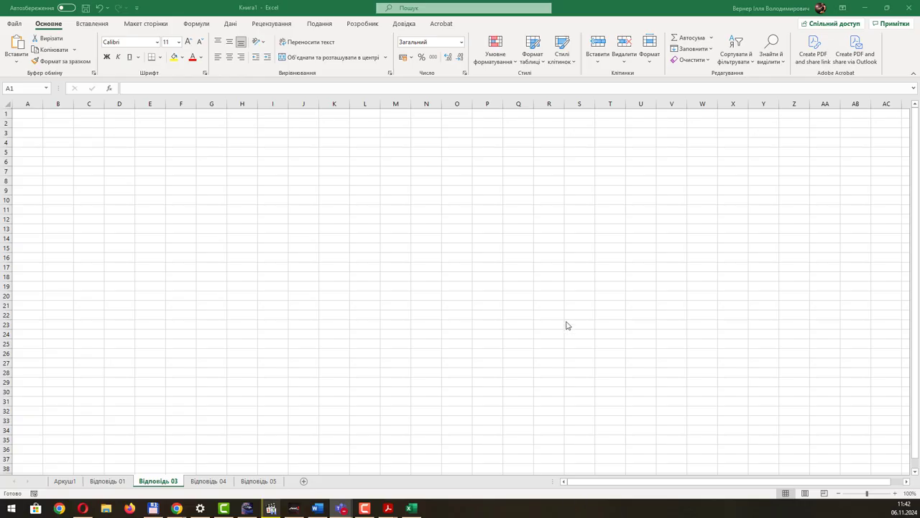
pyautogui.click(872, 7)
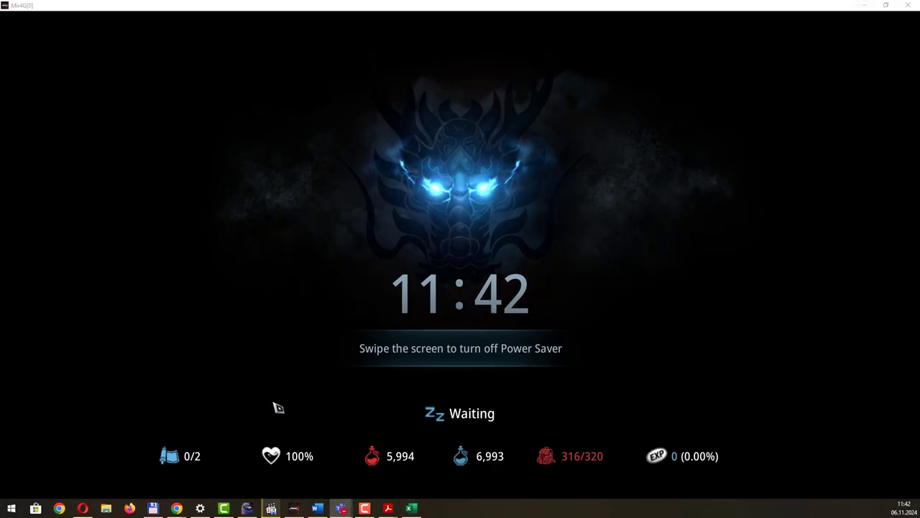
pyautogui.moveTo(180, 506)
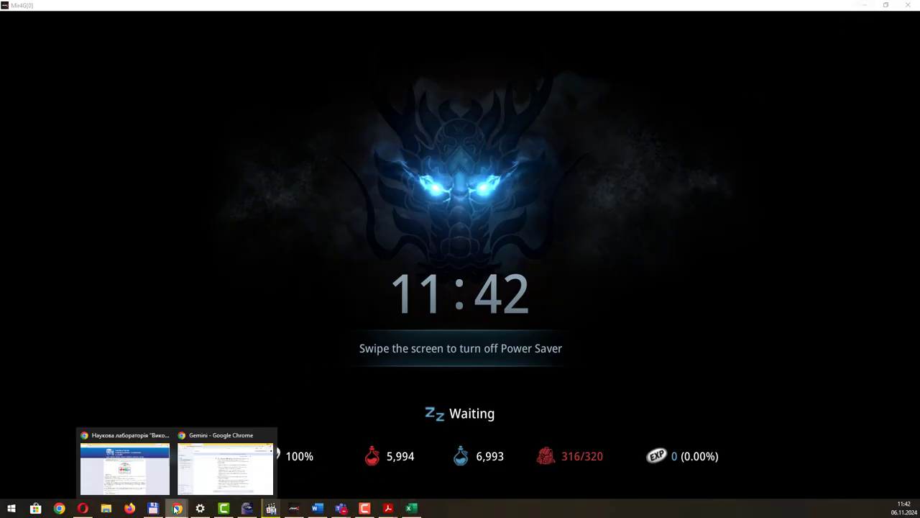
pyautogui.click(225, 467)
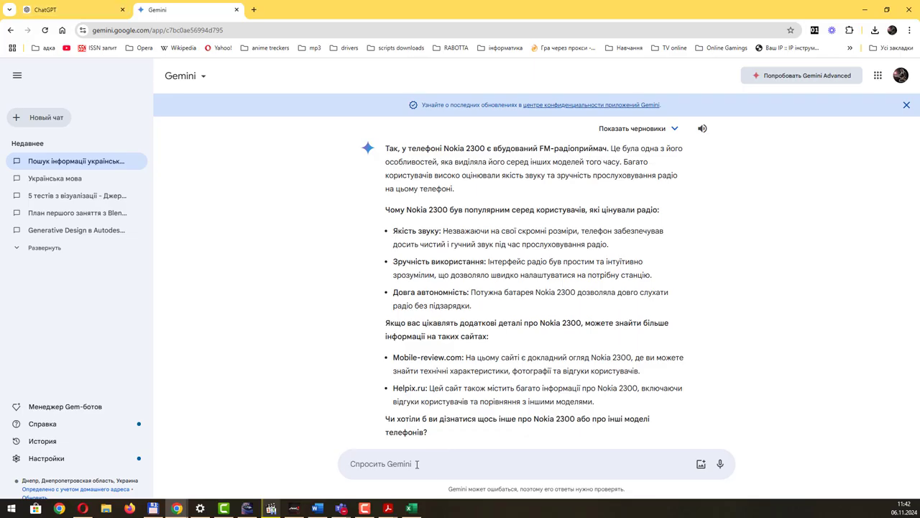
# Step: Paste the screenshot from the clipboard into the Gemini chat and send it
pyautogui.hotkey('ctrl', 'v')
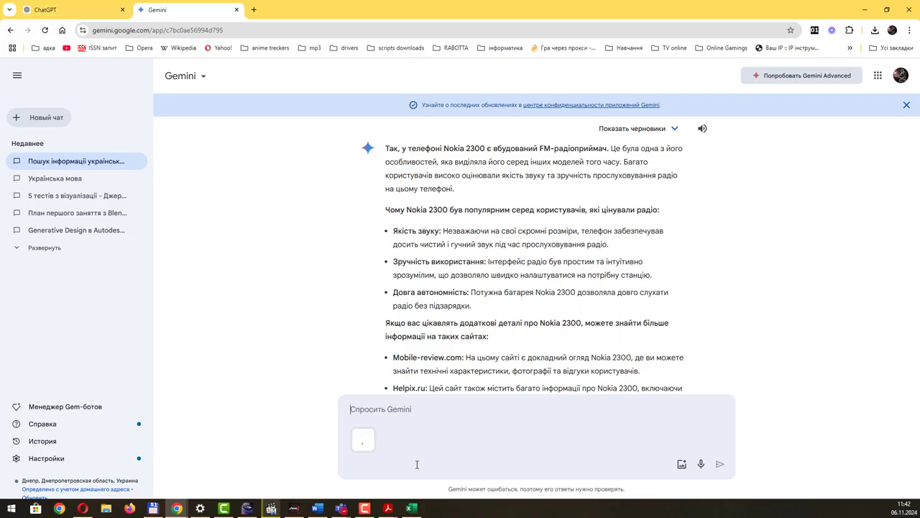
pyautogui.press('Return')
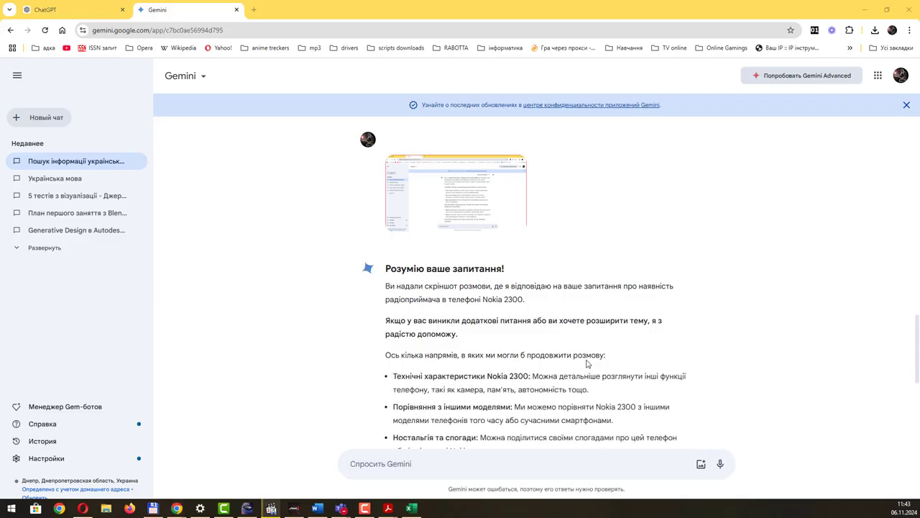
# Step: Switch to the assignment PDF and copy its second question, about the memory type of the Huananzhi X79 motherboard
pyautogui.hotkey('alt', 'Tab')
pyautogui.moveTo(296, 179); pyautogui.dragTo(629, 180)
pyautogui.hotkey('ctrl', 'c')
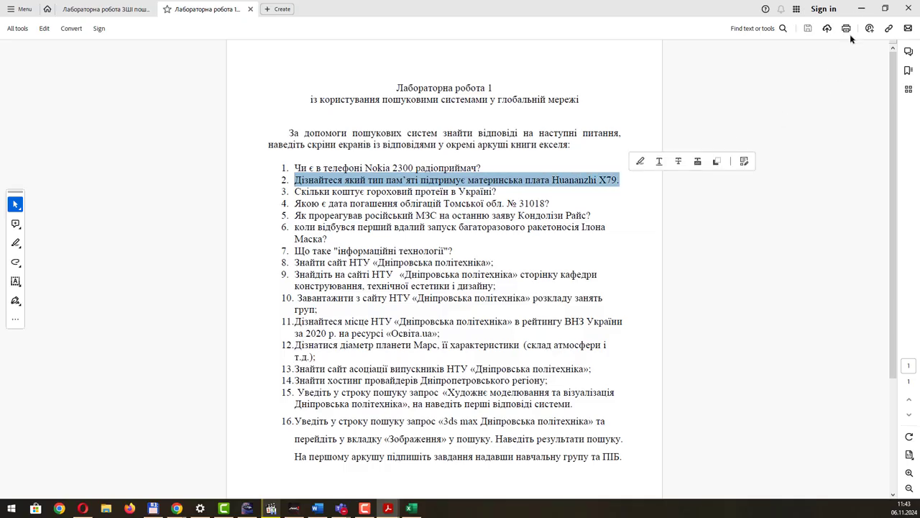
# Step: Edit the sent screenshot message in Gemini, adding "Дізнайтеся який тип пам'яті підтримує материнська плата Huananzhi X79.", and resubmit it
pyautogui.hotkey('alt', 'Tab')
pyautogui.scroll(-5, 464, 361)
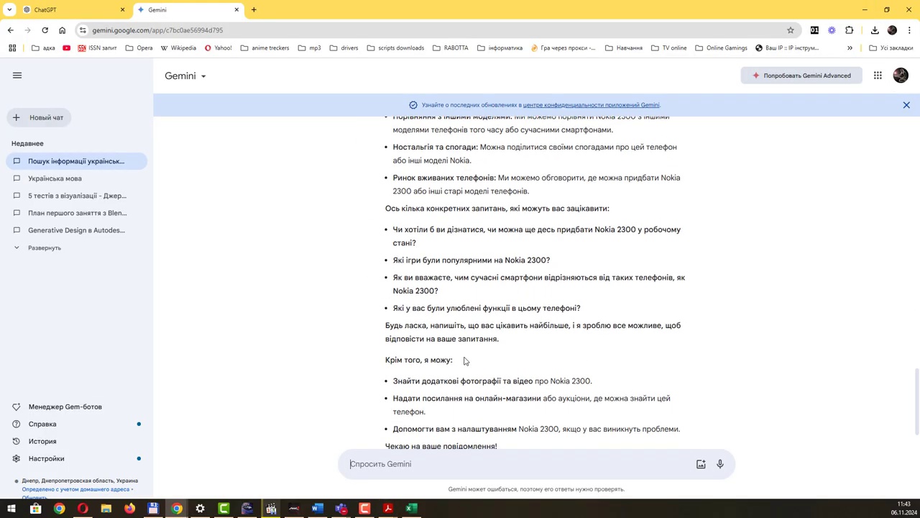
pyautogui.scroll(6, 471, 363)
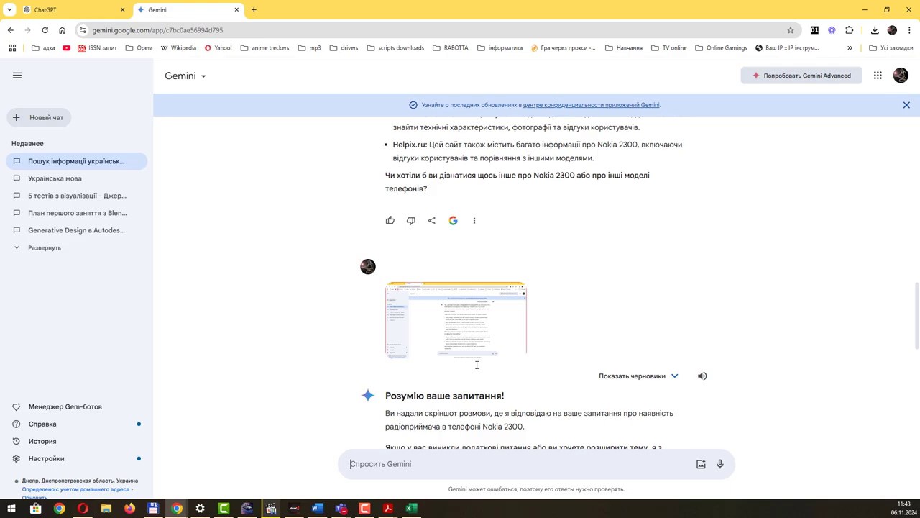
pyautogui.scroll(-1, 476, 368)
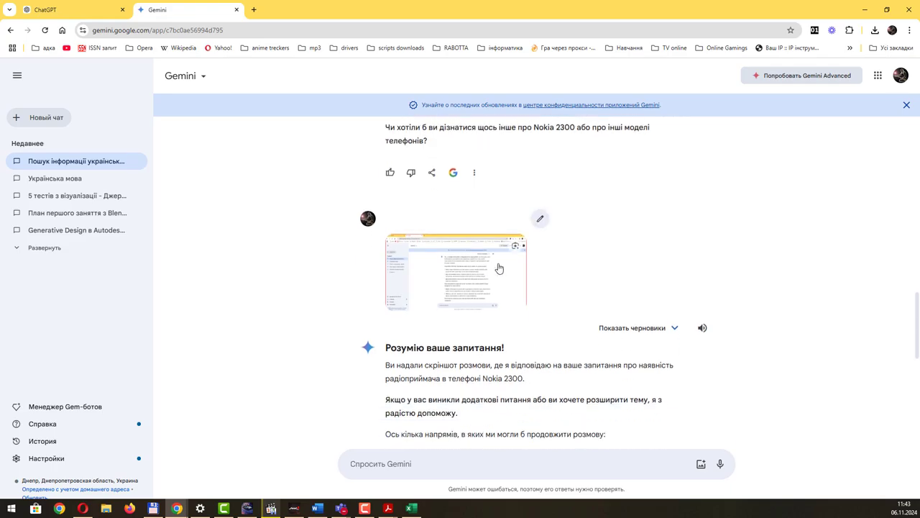
pyautogui.click(540, 219)
pyautogui.hotkey('ctrl', 'v')
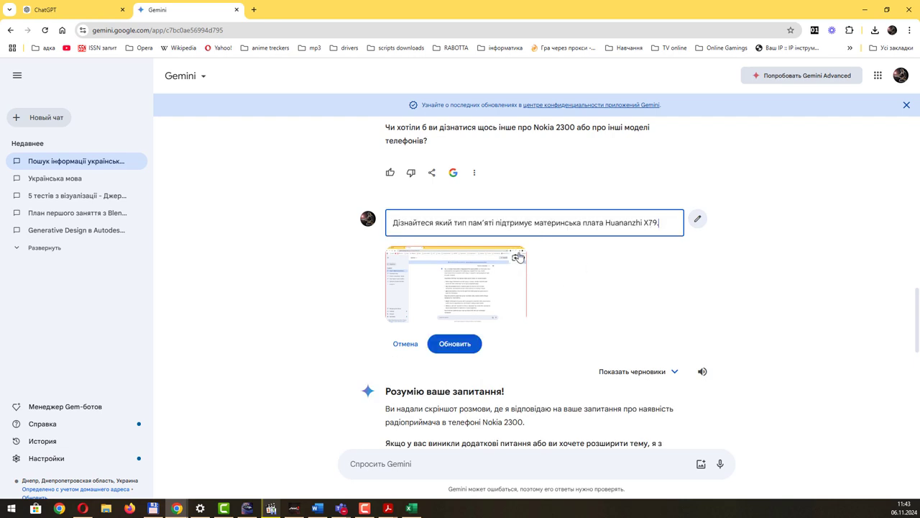
pyautogui.rightClick(471, 285)
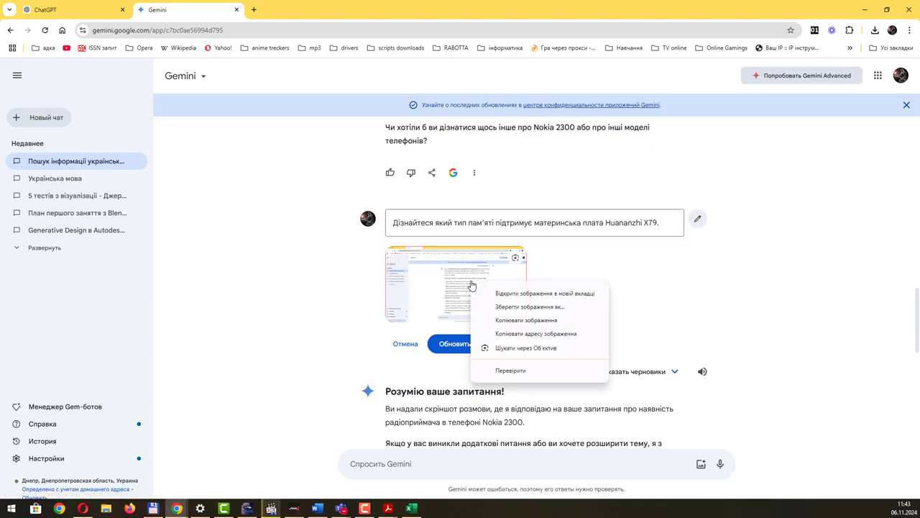
pyautogui.click(445, 345)
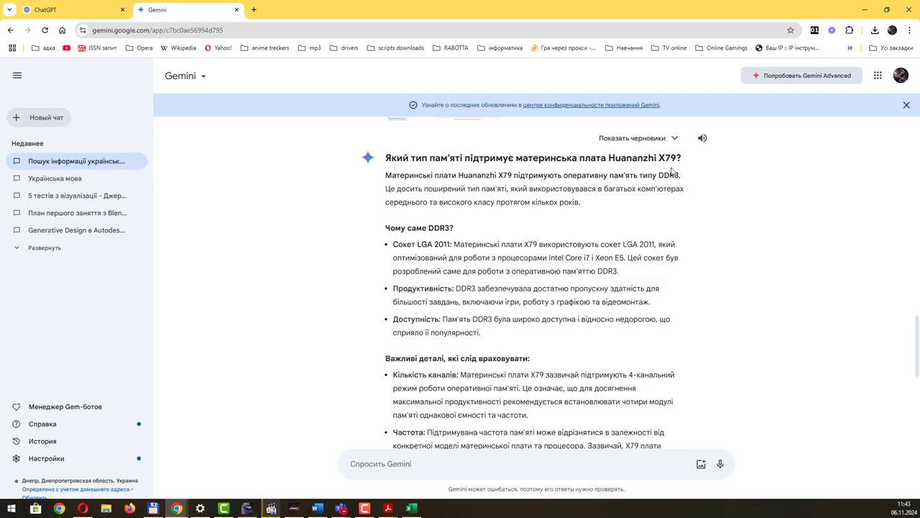
# Step: Send Gemini the question again as a new message, extended with "Надай джерело інформації"
pyautogui.scroll(-1, 635, 238)
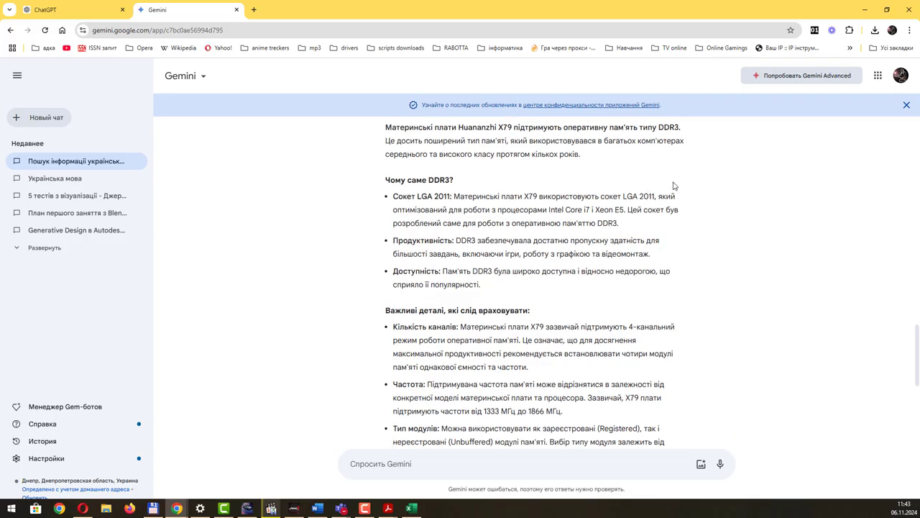
pyautogui.scroll(-2, 649, 196)
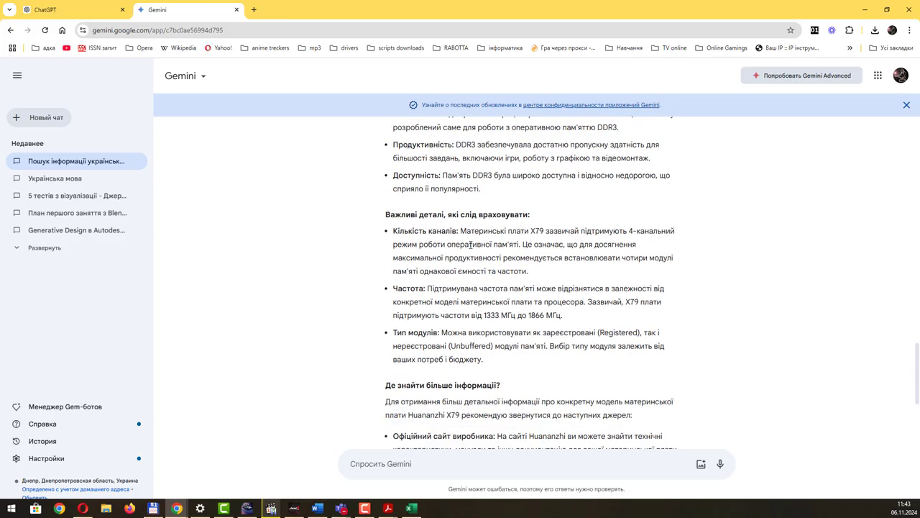
pyautogui.scroll(-5, 470, 245)
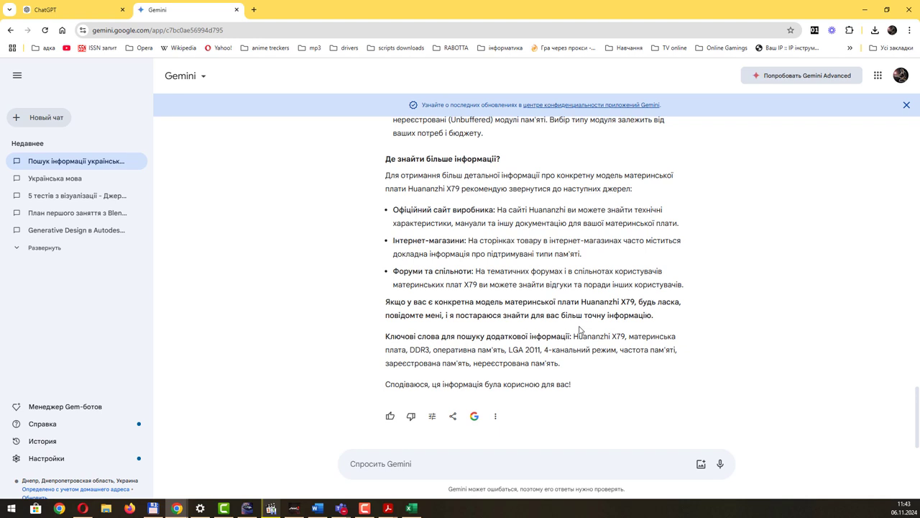
pyautogui.hotkey('ctrl', 'v')
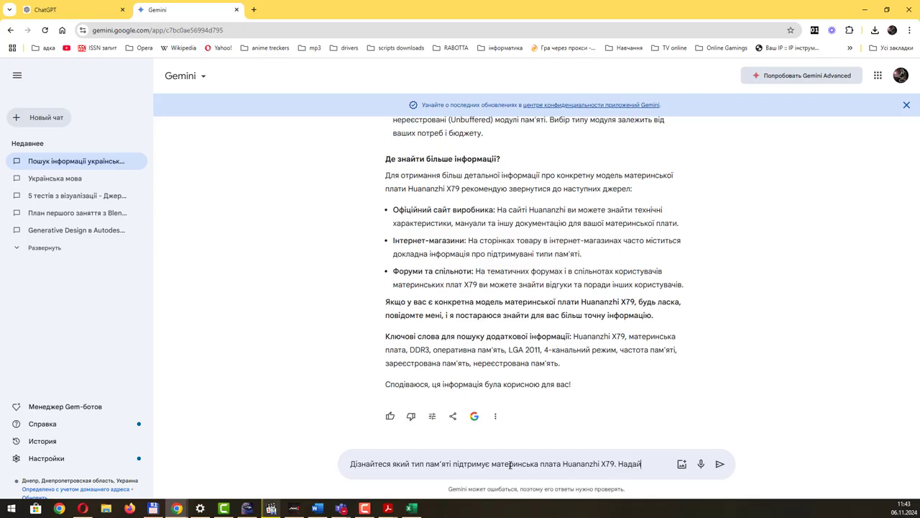
pyautogui.write('ре')
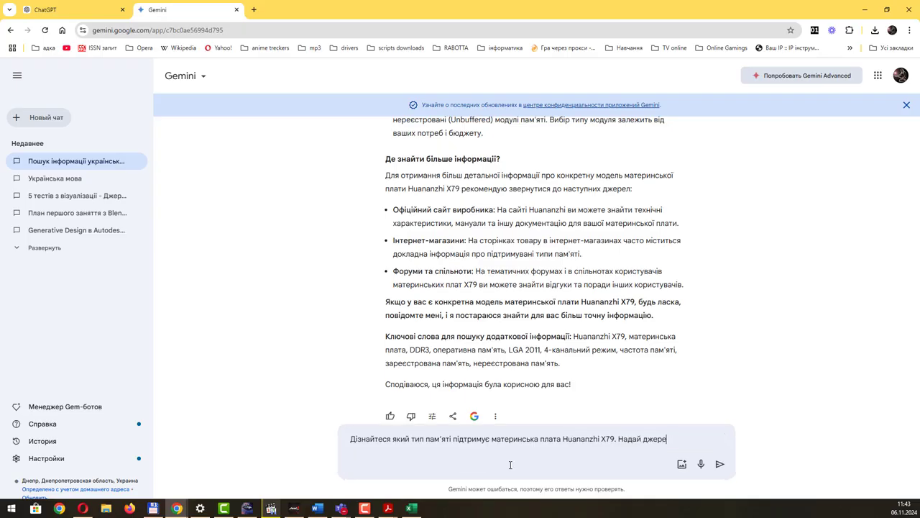
pyautogui.write('ло інформації')
pyautogui.press('Return')
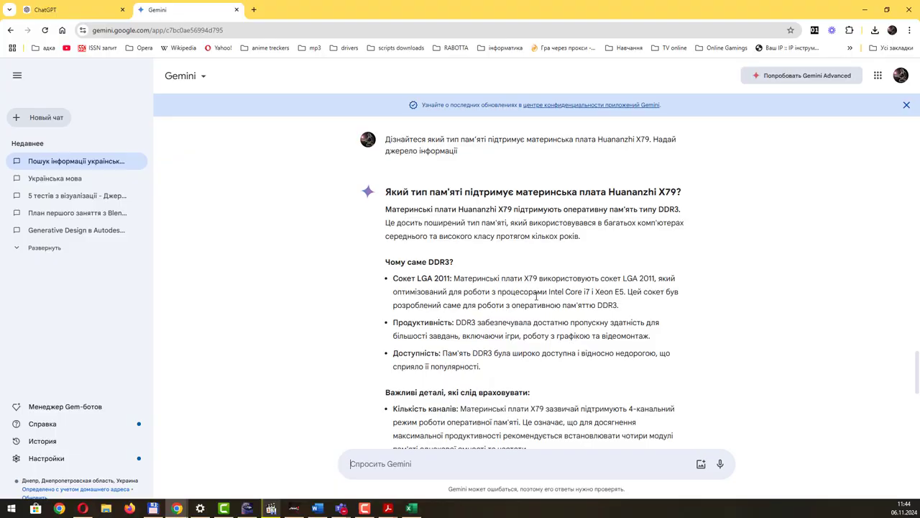
# Step: Examine Gemini's answer about Huananzhi X79 memory, including its recommended sources and links
pyautogui.scroll(-3, 572, 279)
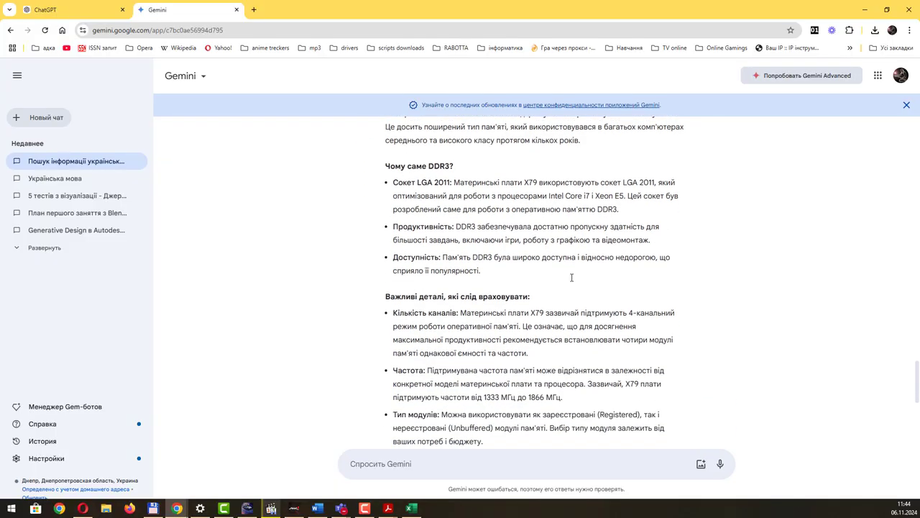
pyautogui.scroll(-1, 572, 280)
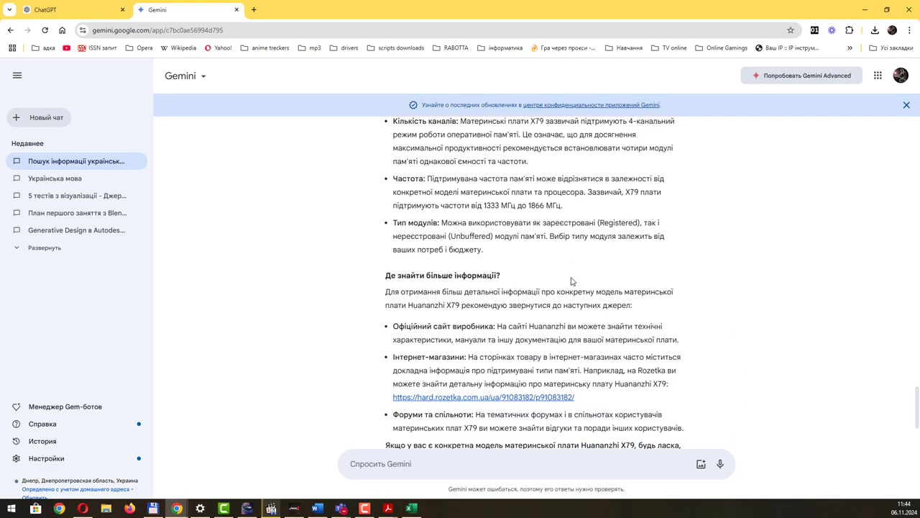
pyautogui.scroll(-2, 571, 280)
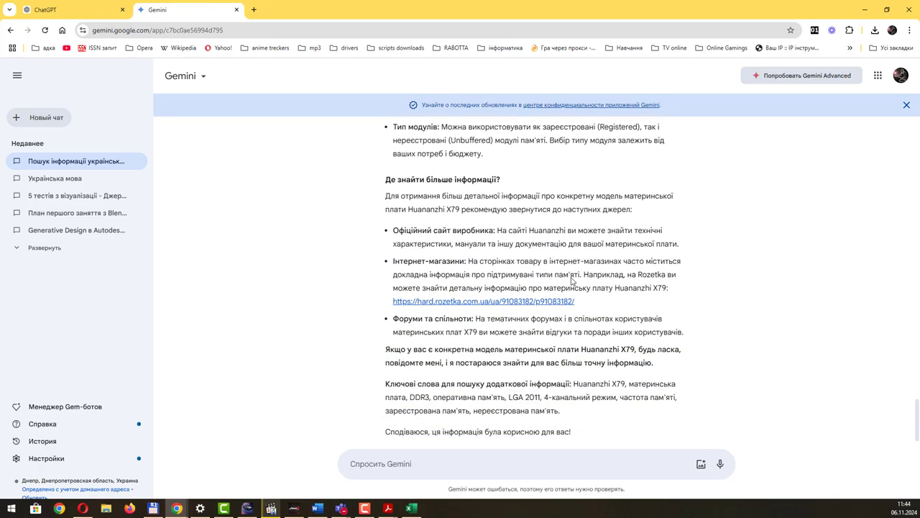
pyautogui.scroll(-1, 573, 280)
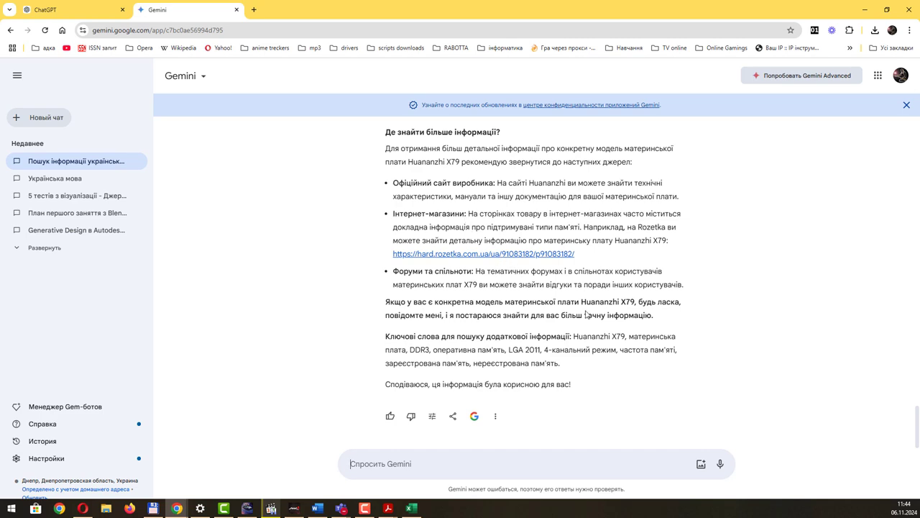
pyautogui.scroll(4, 586, 314)
pyautogui.scroll(2, 585, 314)
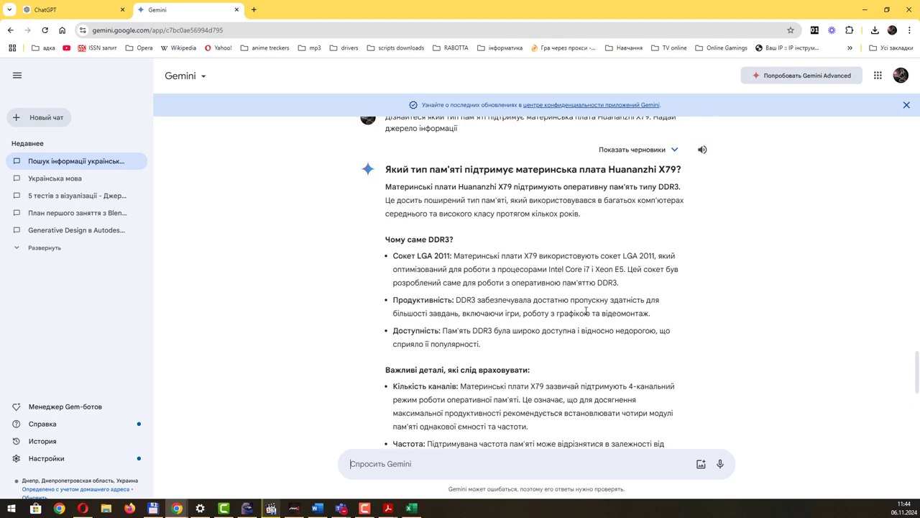
pyautogui.scroll(-1, 586, 311)
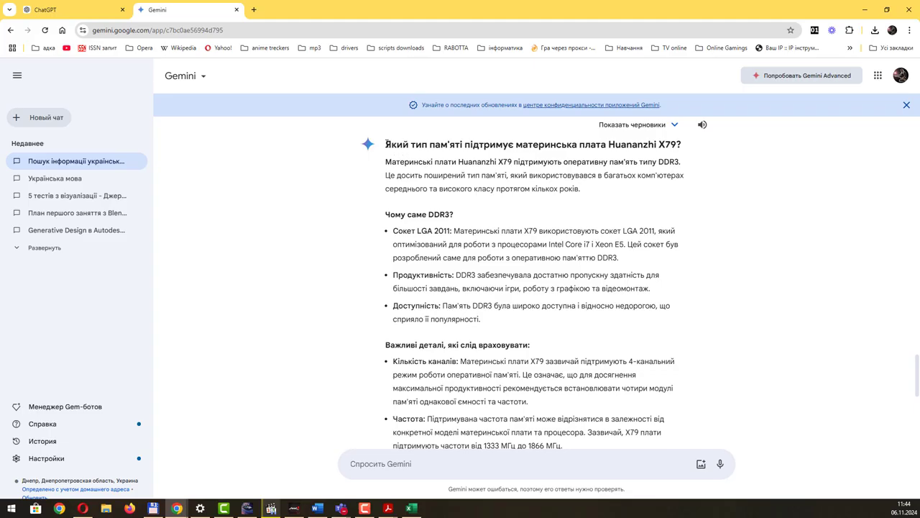
pyautogui.scroll(-5, 612, 322)
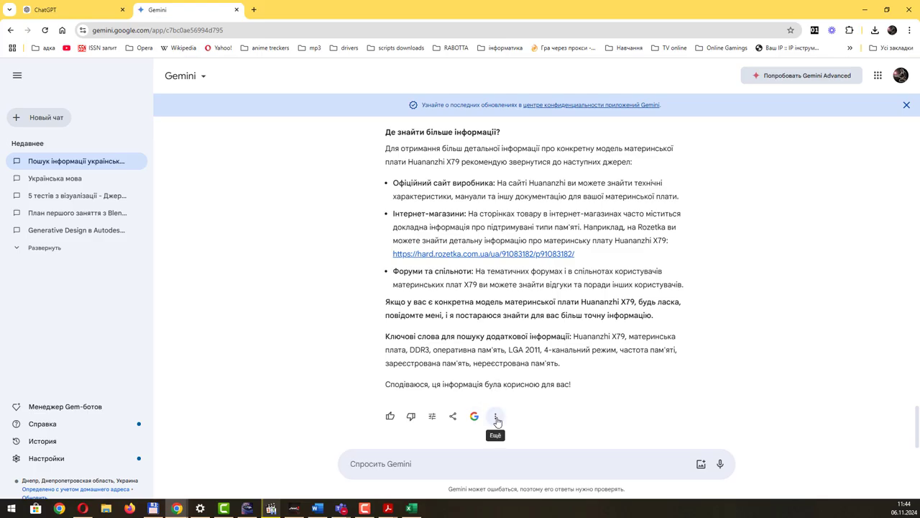
# Step: Copy the full text of Gemini's answer about Huananzhi X79 memory to the clipboard
pyautogui.click(454, 417)
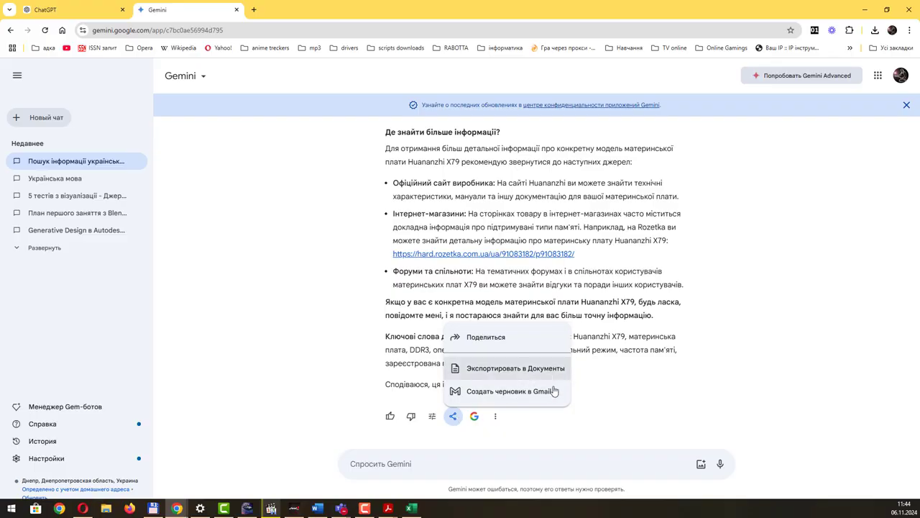
pyautogui.click(496, 416)
pyautogui.click(495, 417)
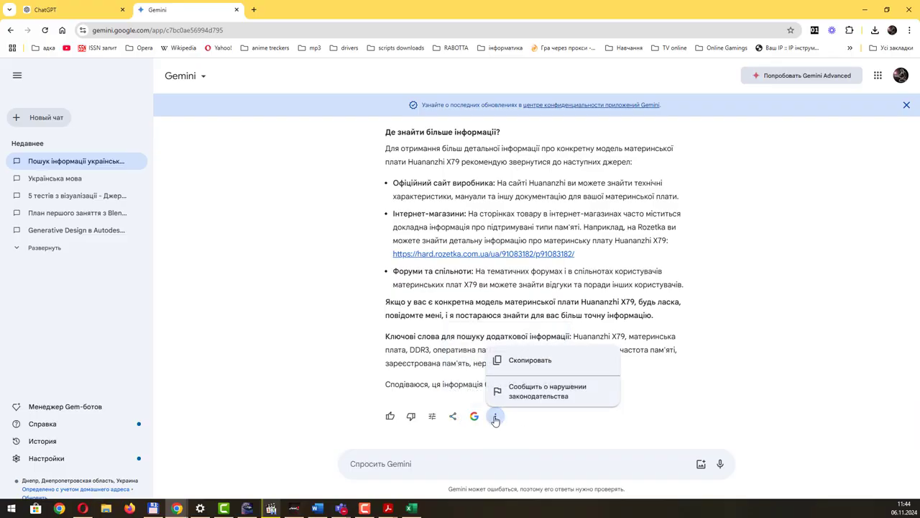
pyautogui.click(553, 366)
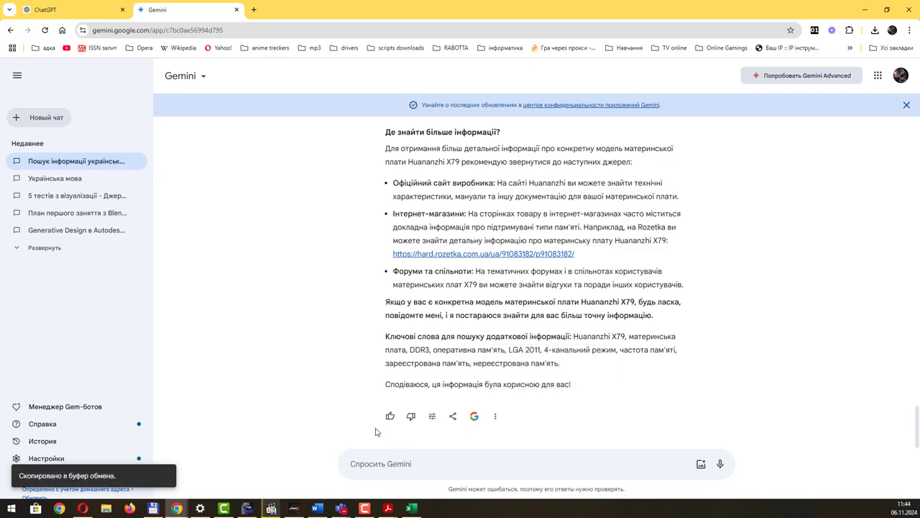
# Step: Switch to Excel, paste the copied answer into cell B5 of the sheet "Відповідь 03", and widen column B to about eleven times its width
pyautogui.click(410, 508)
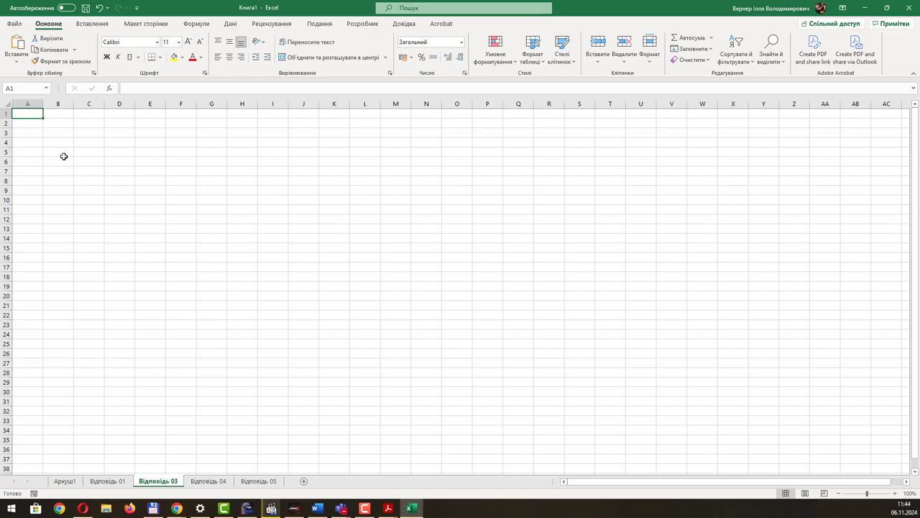
pyautogui.click(56, 152)
pyautogui.doubleClick(57, 152)
pyautogui.hotkey('ctrl', 'v')
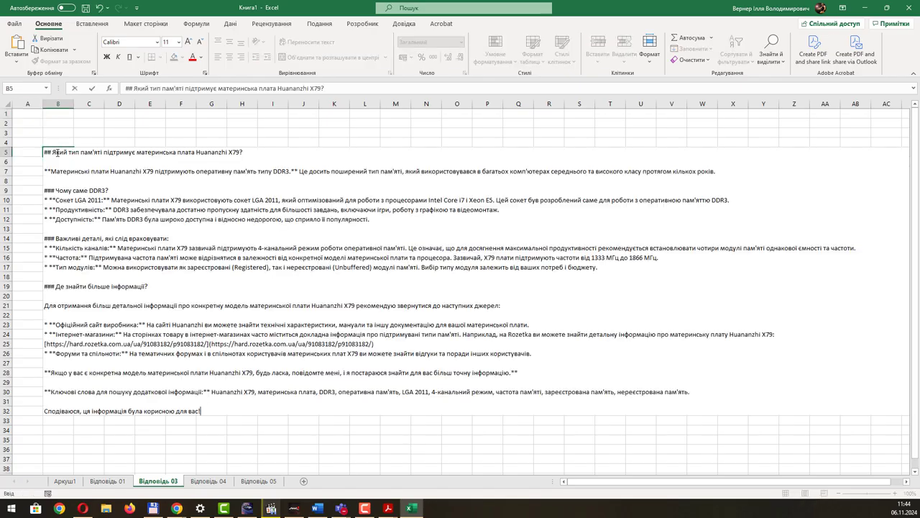
pyautogui.press('Return')
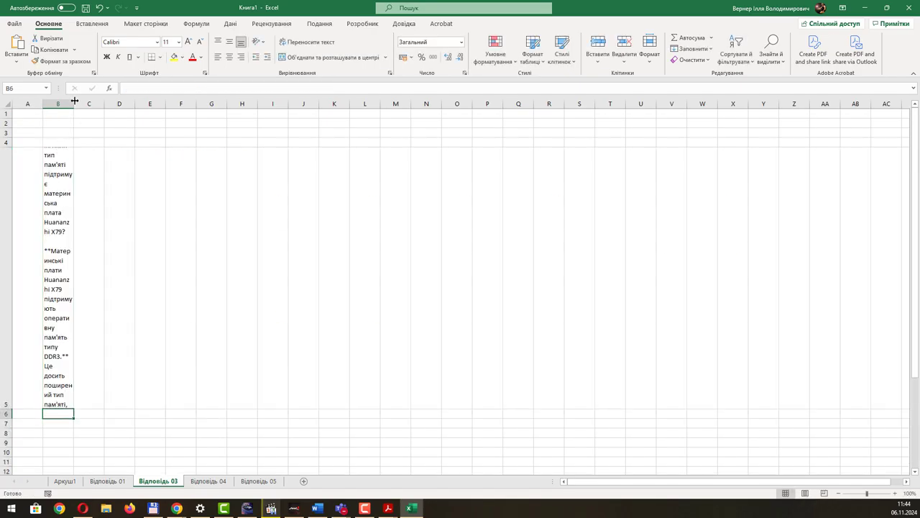
pyautogui.moveTo(74, 101); pyautogui.dragTo(373, 107)
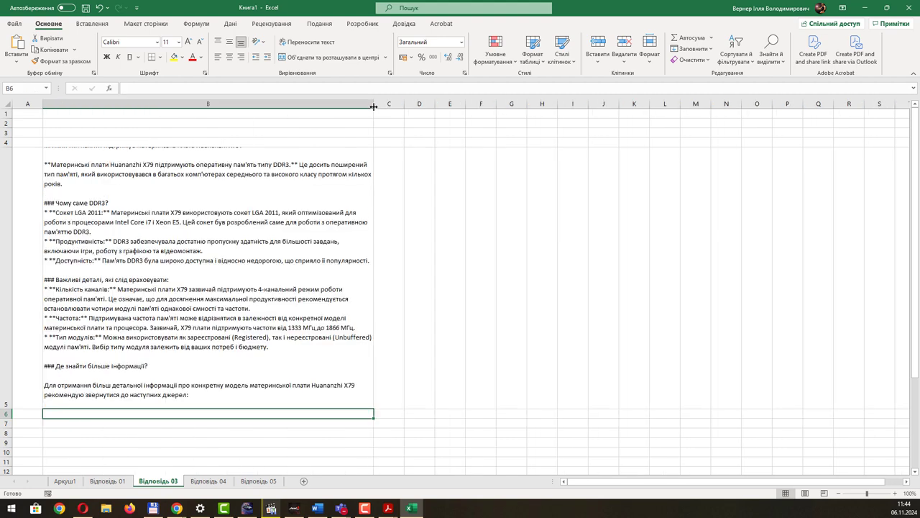
pyautogui.click(256, 135)
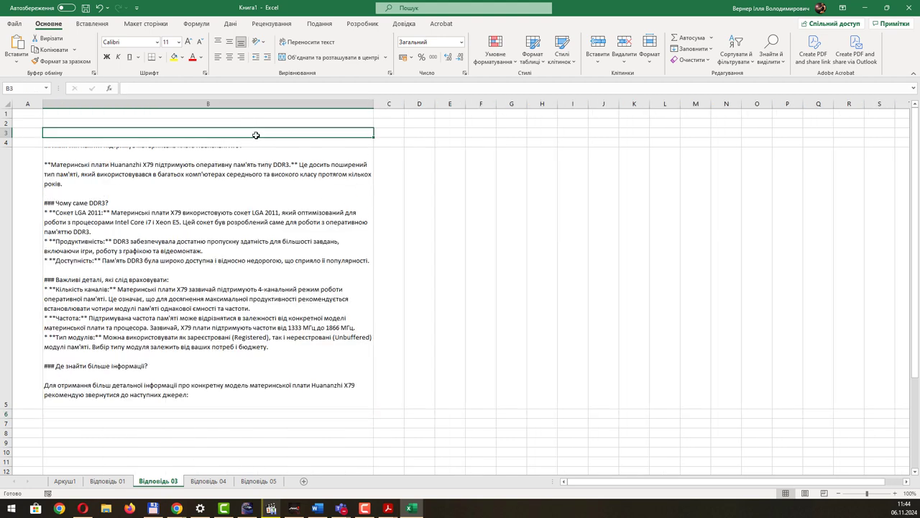
# Step: Set the vertical alignment of cell B5 to "зверху", leave cell E5 selected and switch to Gemini in Chrome
pyautogui.click(237, 199)
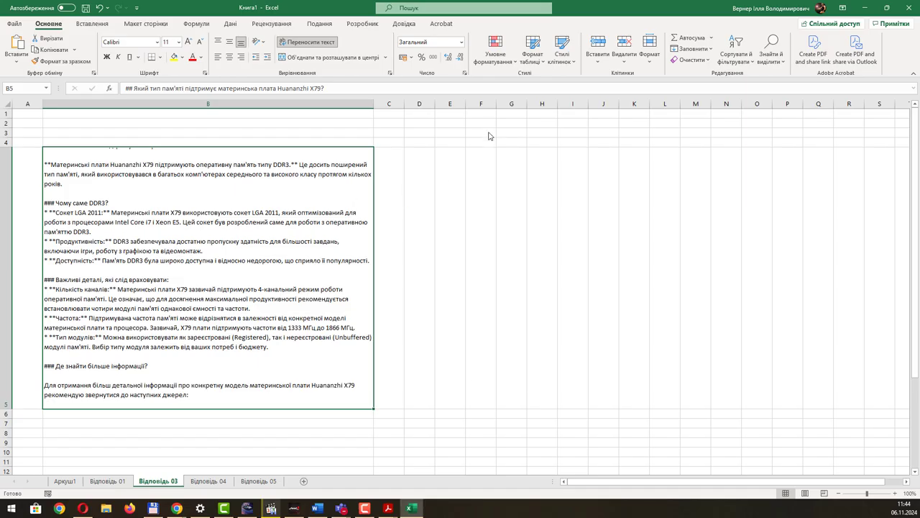
pyautogui.hotkey('ctrl', '1')
pyautogui.click(535, 174)
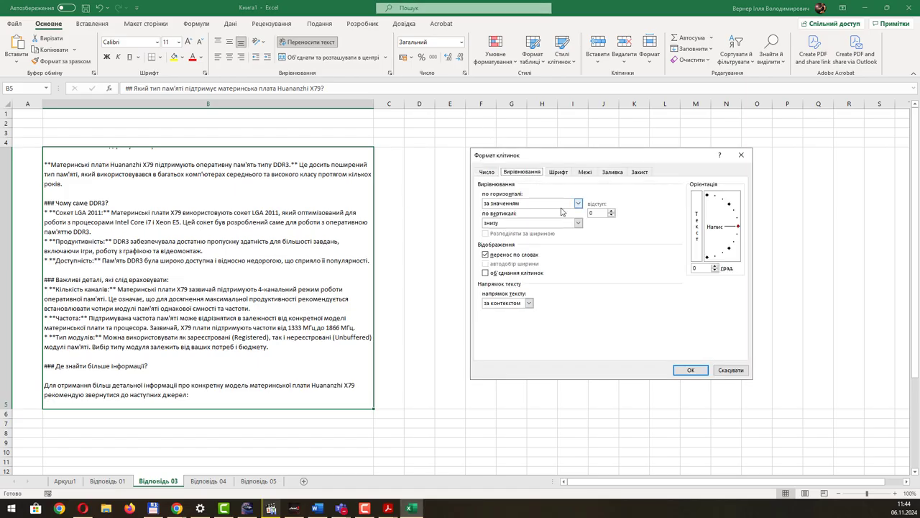
pyautogui.click(571, 205)
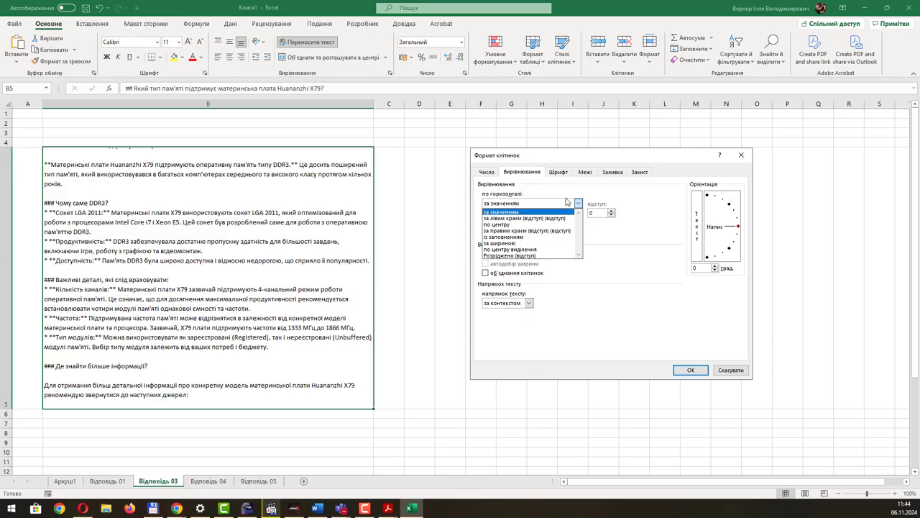
pyautogui.click(567, 203)
pyautogui.click(576, 223)
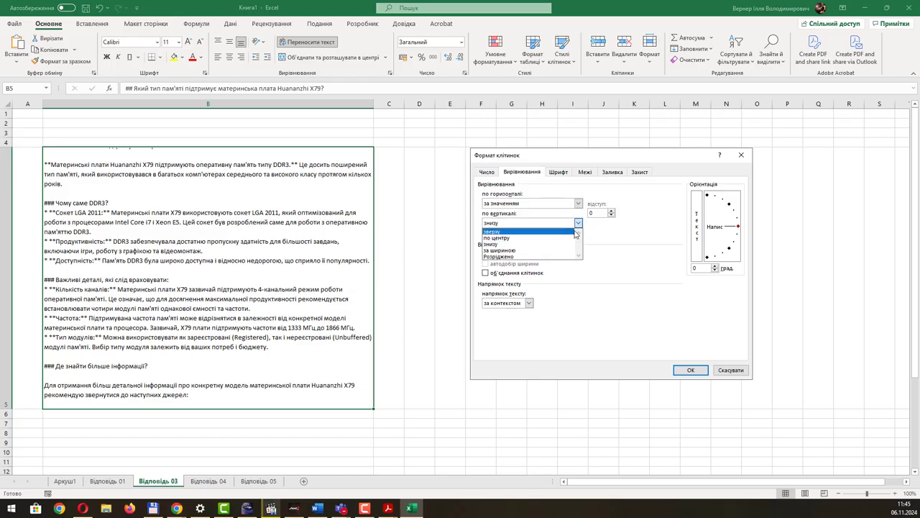
pyautogui.click(573, 231)
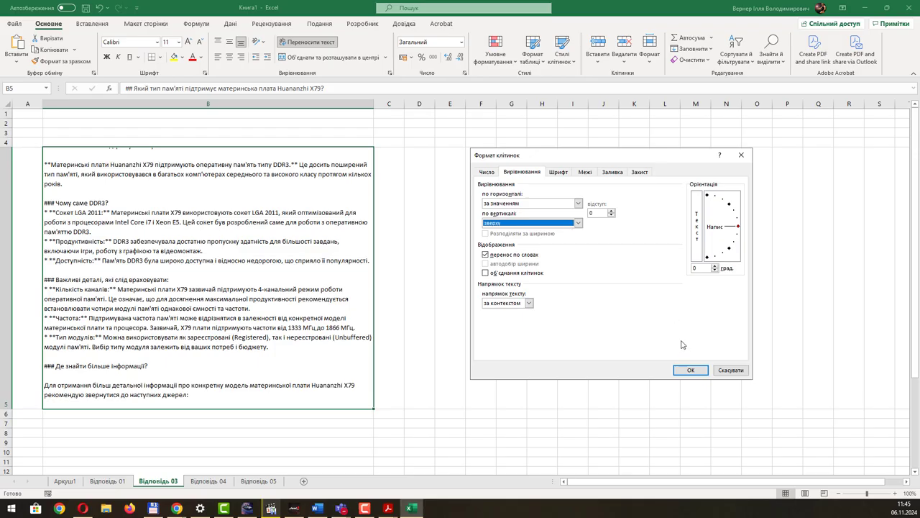
pyautogui.click(690, 369)
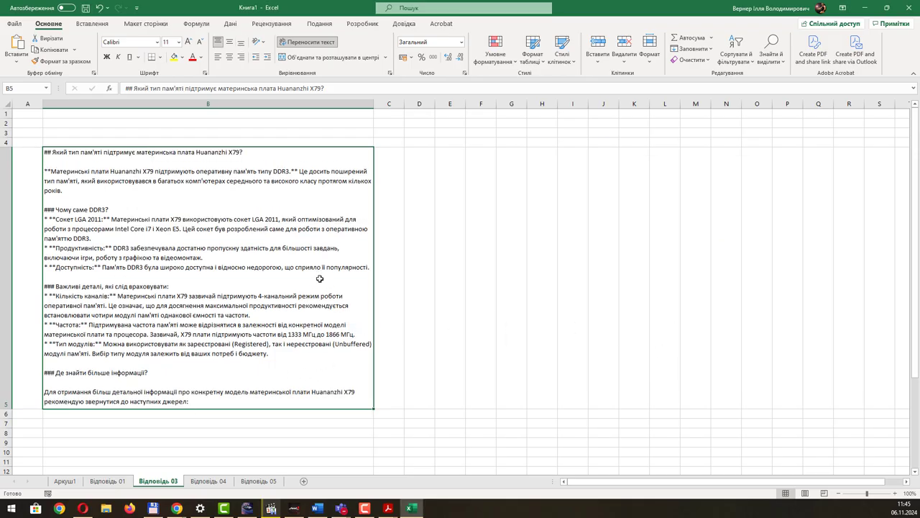
pyautogui.click(456, 203)
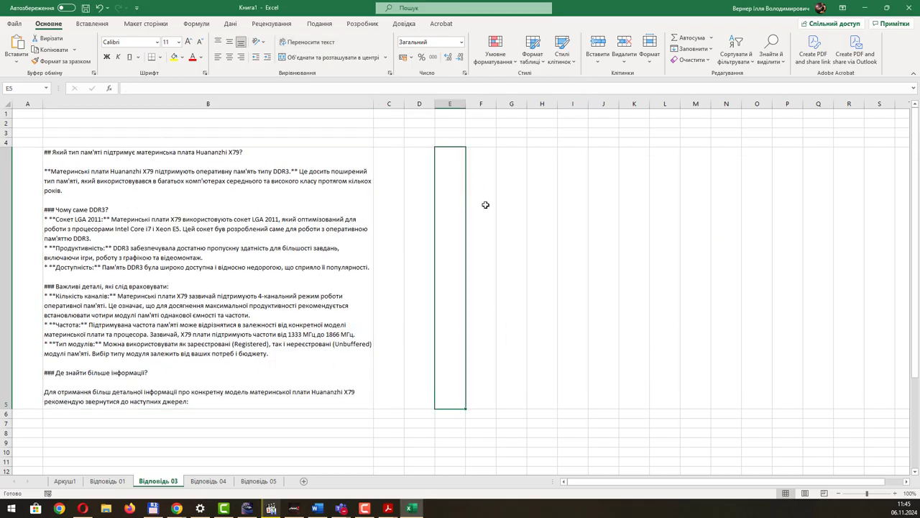
pyautogui.hotkey('alt', 'Tab')
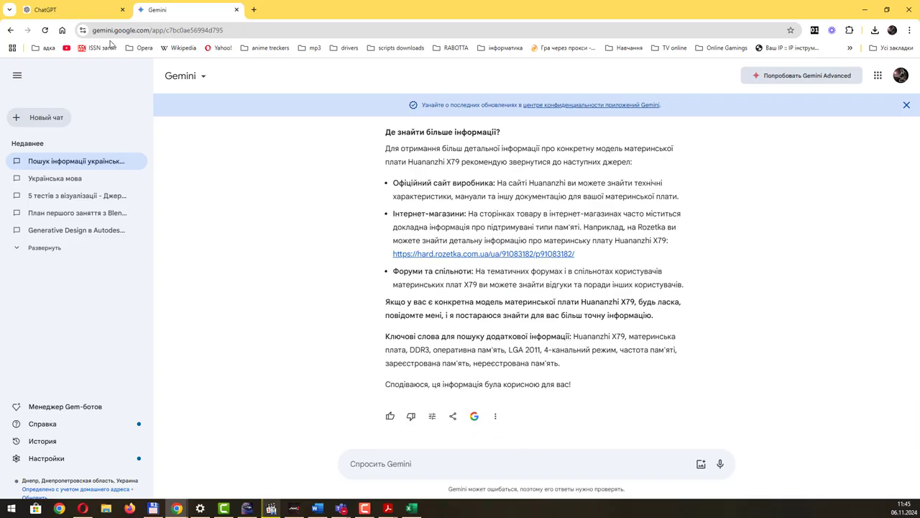
pyautogui.click(86, 13)
pyautogui.hotkey('ctrl', 'v')
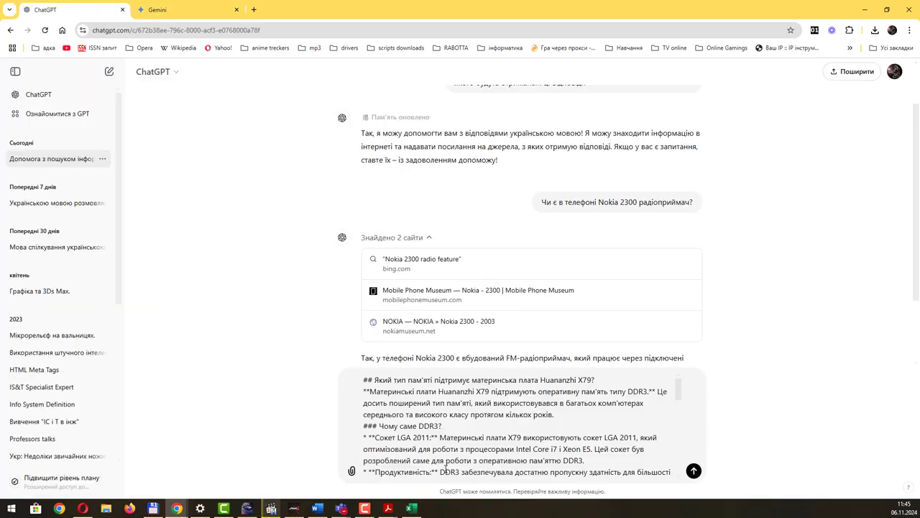
pyautogui.hotkey('ctrl', 'z')
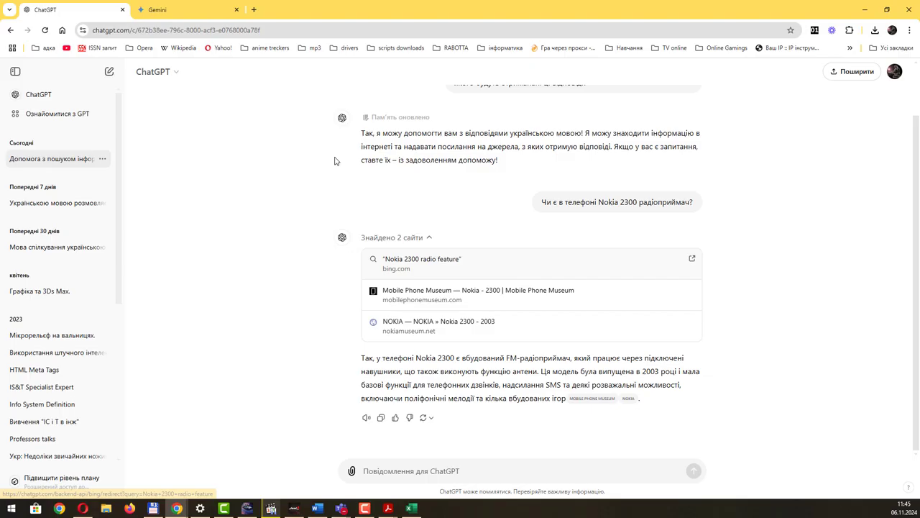
# Step: Copy the heading question "Який тип пам'яті підтримує материнська плата Huananzhi X79?" from Gemini's latest answer
pyautogui.click(199, 14)
pyautogui.scroll(4, 444, 206)
pyautogui.scroll(4, 443, 207)
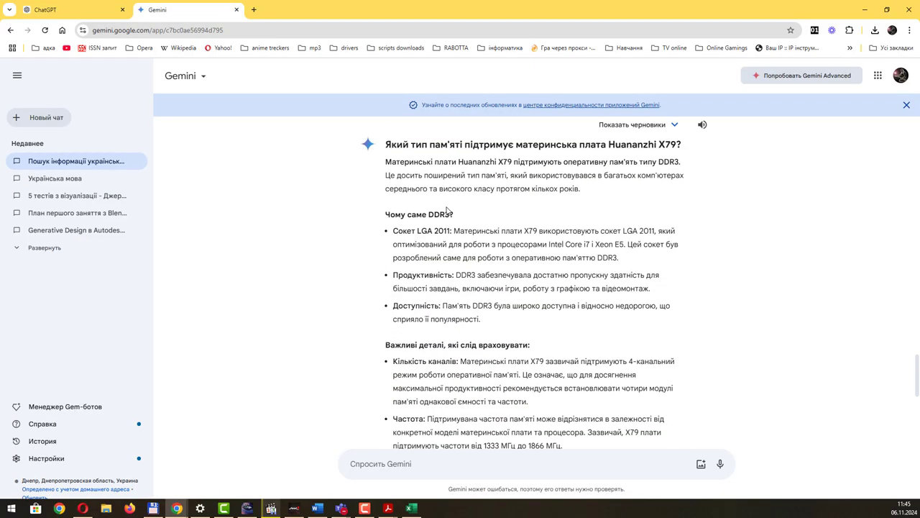
pyautogui.moveTo(386, 288); pyautogui.dragTo(681, 288)
pyautogui.hotkey('ctrl', 'c')
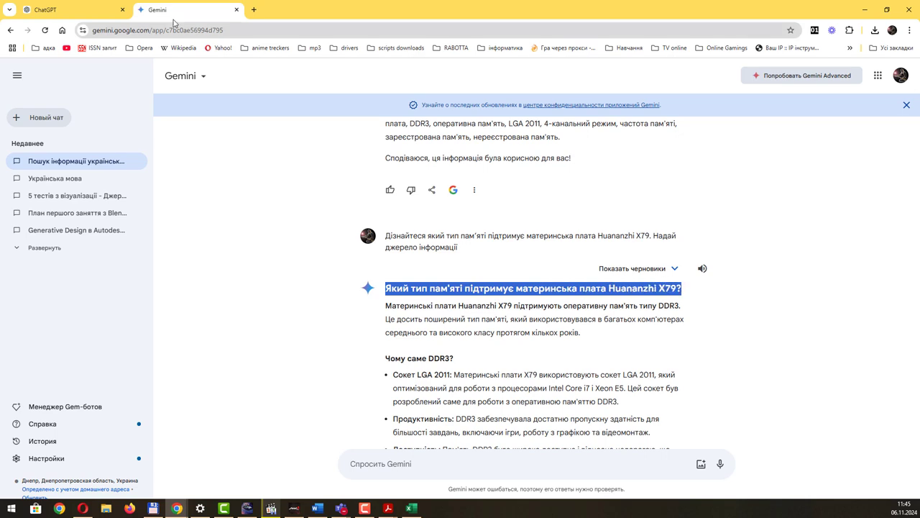
# Step: Send the copied Huananzhi X79 memory question to ChatGPT and expand the list of sites found for its answer
pyautogui.click(108, 10)
pyautogui.hotkey('ctrl', 'v')
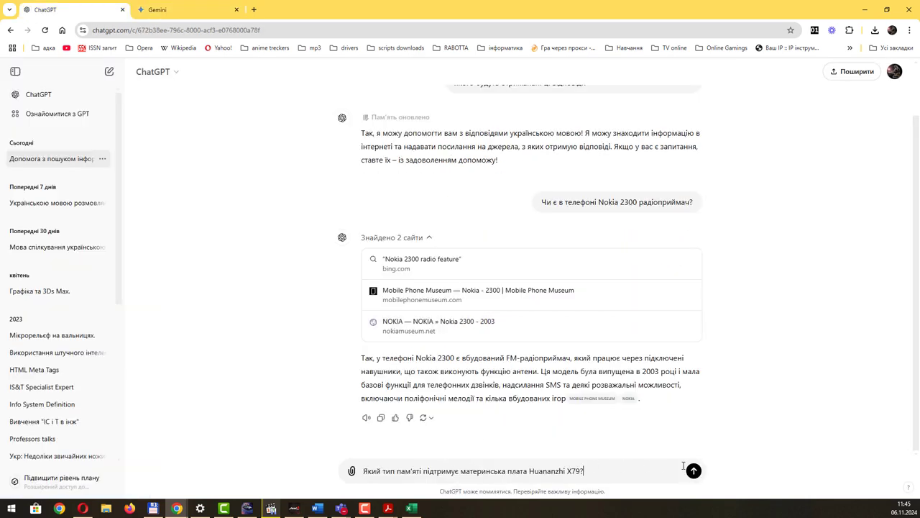
pyautogui.click(693, 471)
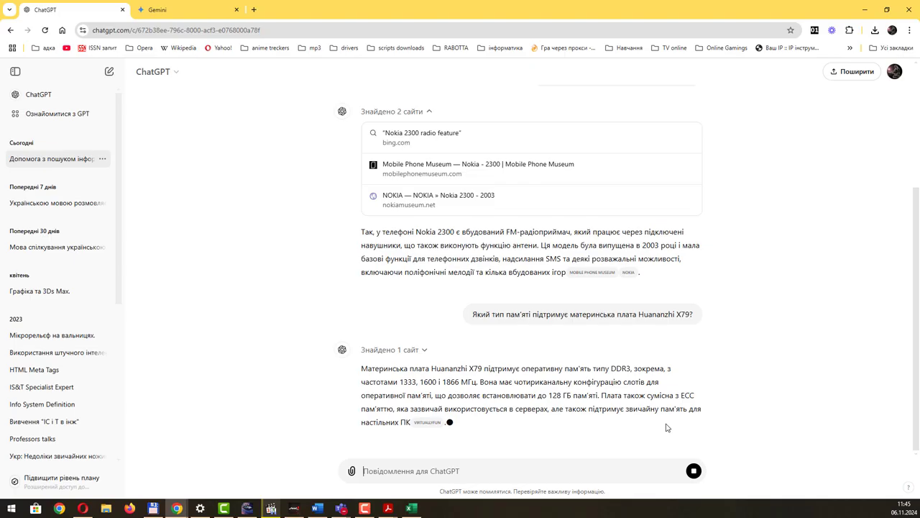
pyautogui.click(425, 327)
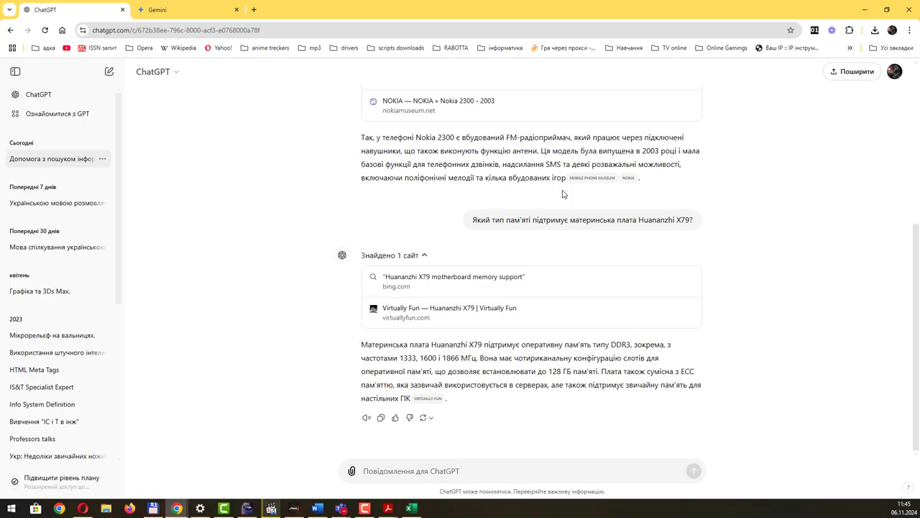
# Step: Switch to Excel, paste the screenshot of ChatGPT's answer into sheet "Відповідь 03", and move it so its corner sits at cell D3
pyautogui.click(416, 509)
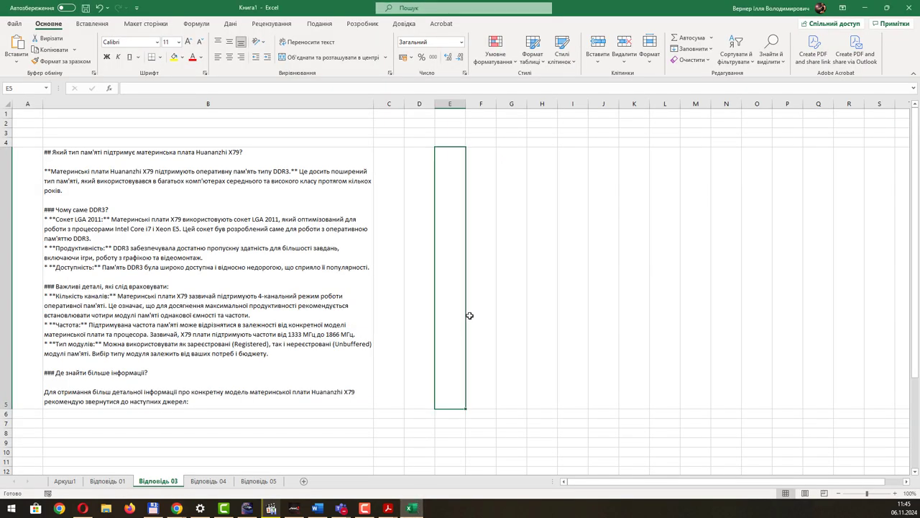
pyautogui.hotkey('ctrl', 'v')
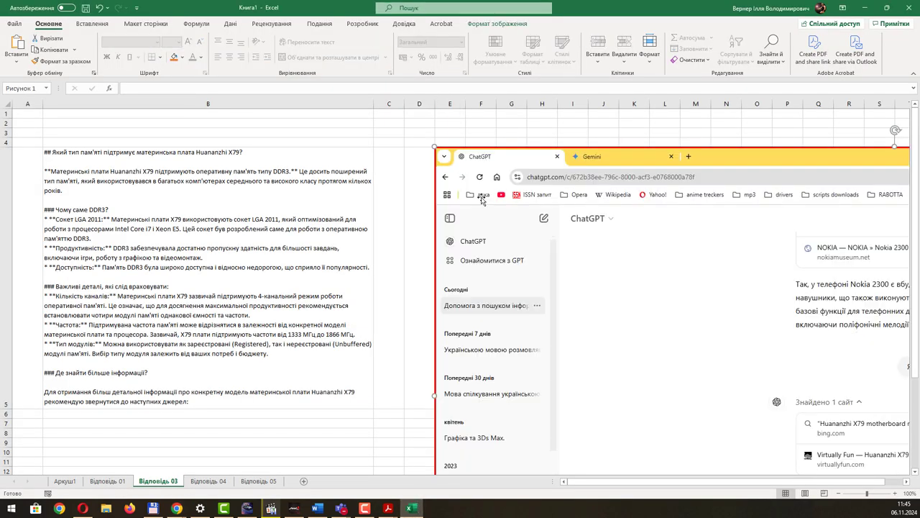
pyautogui.moveTo(619, 200); pyautogui.dragTo(588, 182)
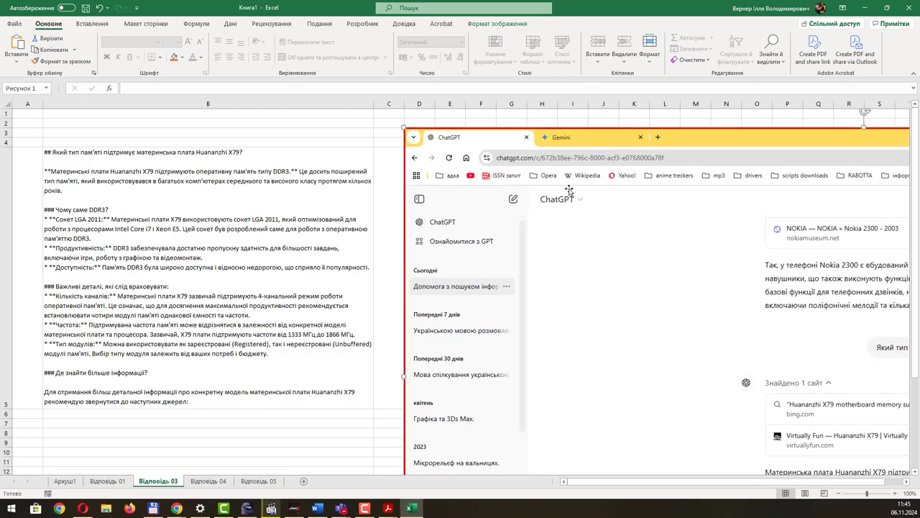
pyautogui.click(231, 273)
# Step: On sheet "Відповідь 01", merge a block of cells starting at I63 beneath the ChatGPT screenshot, without shrinking text to fit
pyautogui.click(107, 481)
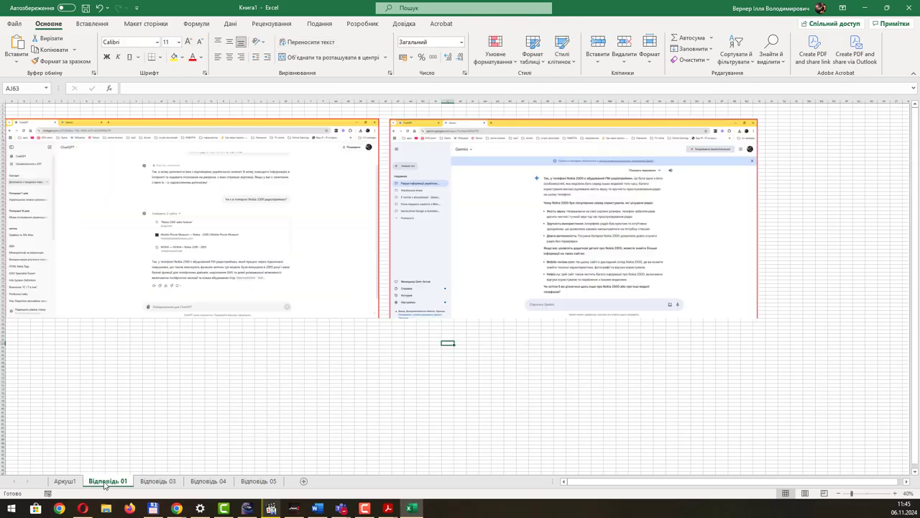
pyautogui.click(125, 343)
pyautogui.moveTo(115, 343)
pyautogui.mouseDown()
pyautogui.moveTo(186, 367)
pyautogui.moveTo(690, 384)
pyautogui.moveTo(250, 377)
pyautogui.moveTo(261, 377)
pyautogui.mouseUp()
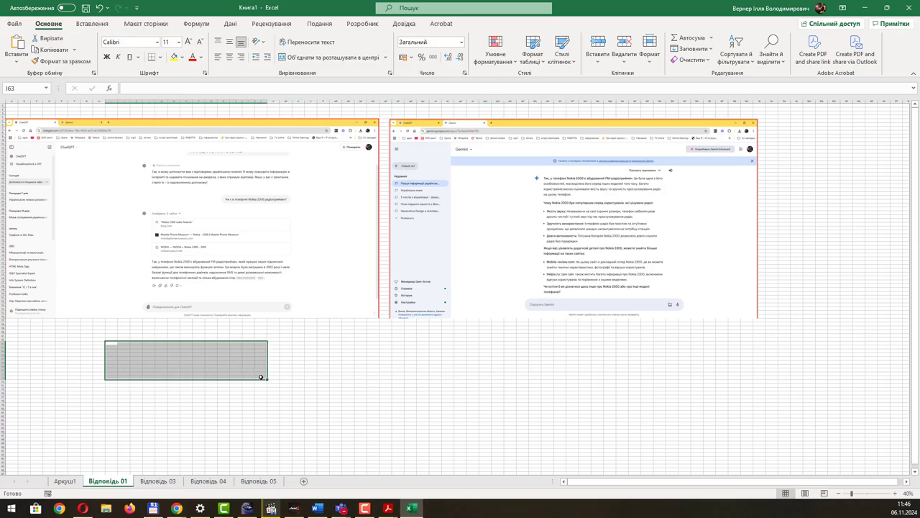
pyautogui.hotkey('ctrl', '1')
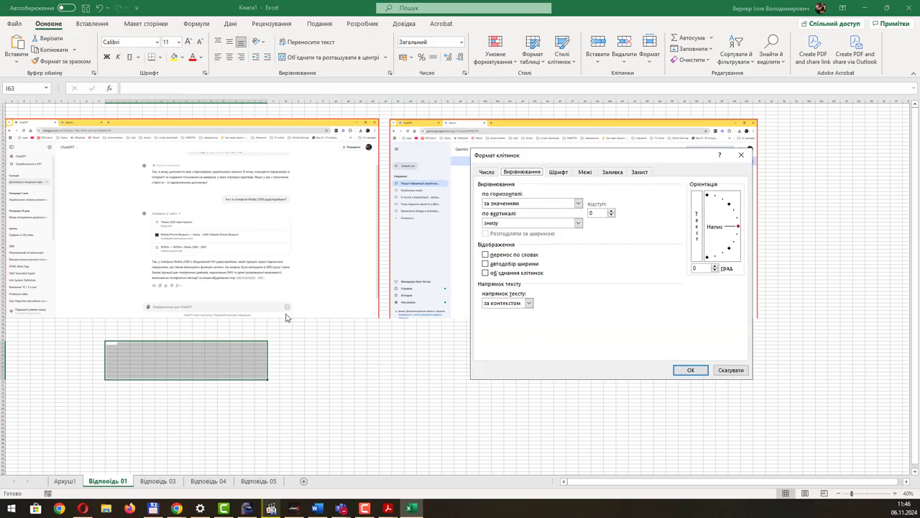
pyautogui.click(526, 263)
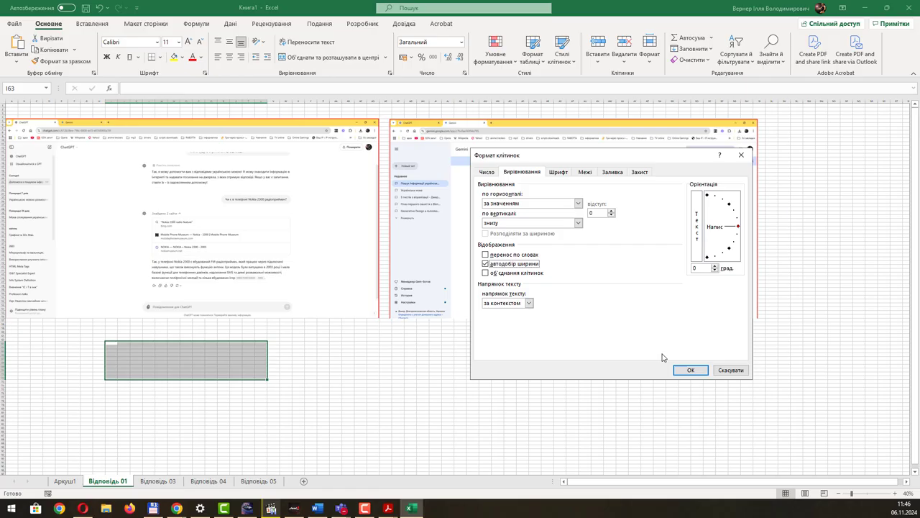
pyautogui.click(528, 274)
pyautogui.click(531, 264)
pyautogui.click(688, 370)
# Step: Merge a similar block of cells starting at AO64 beneath the Gemini screenshot
pyautogui.moveTo(361, 345); pyautogui.dragTo(527, 371)
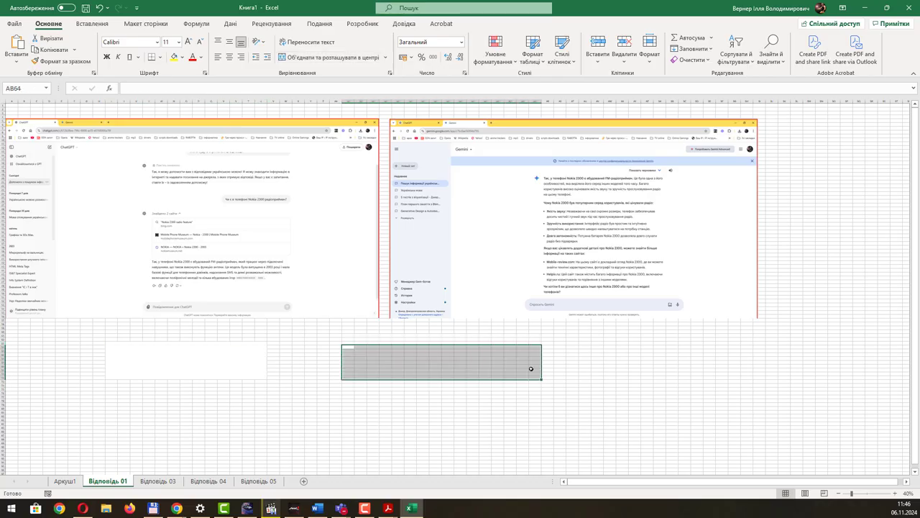
pyautogui.click(558, 343)
pyautogui.moveTo(508, 347); pyautogui.dragTo(675, 373)
pyautogui.hotkey('ctrl', '1')
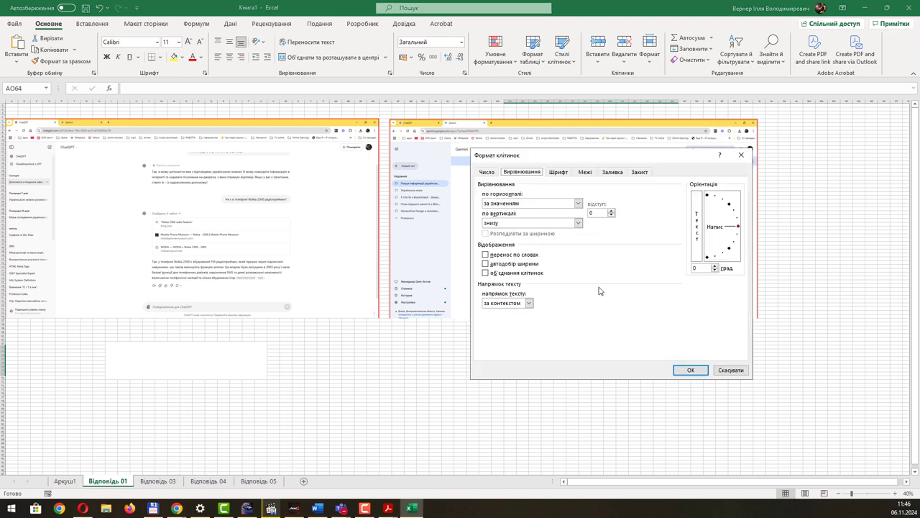
pyautogui.click(493, 281)
pyautogui.click(694, 370)
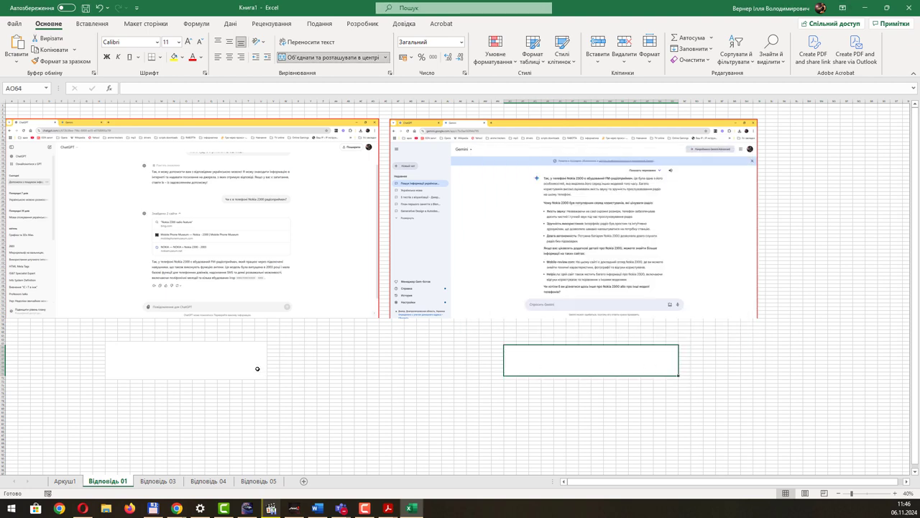
# Step: Set the font size of the merged cell I63 beneath the ChatGPT screenshot to 36 and open it for editing
pyautogui.doubleClick(191, 355)
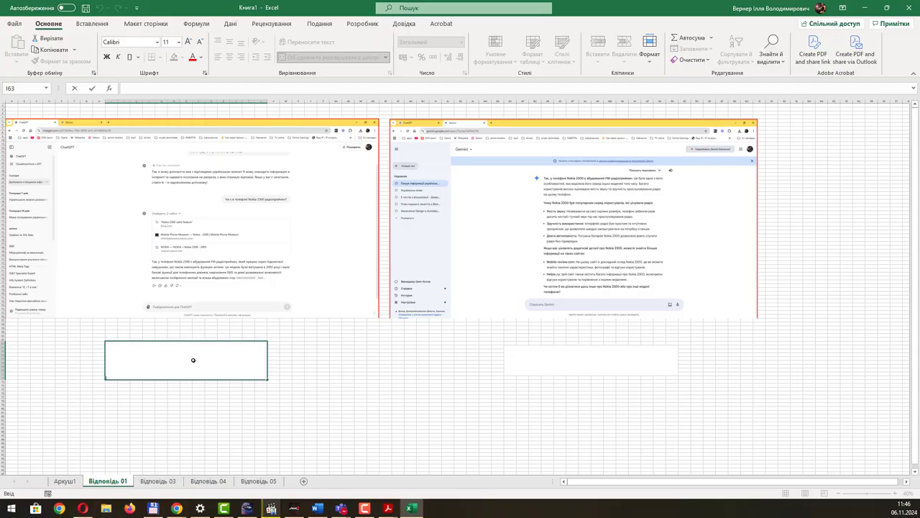
pyautogui.click(178, 41)
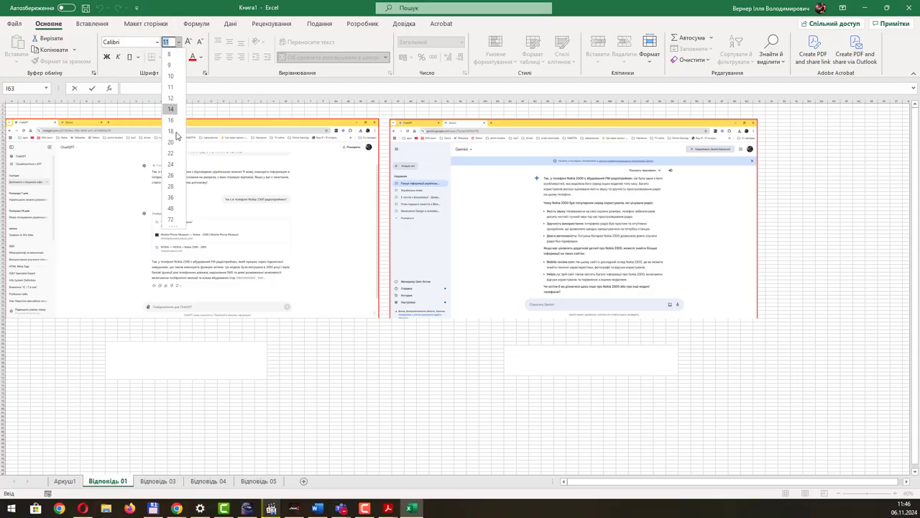
pyautogui.click(171, 142)
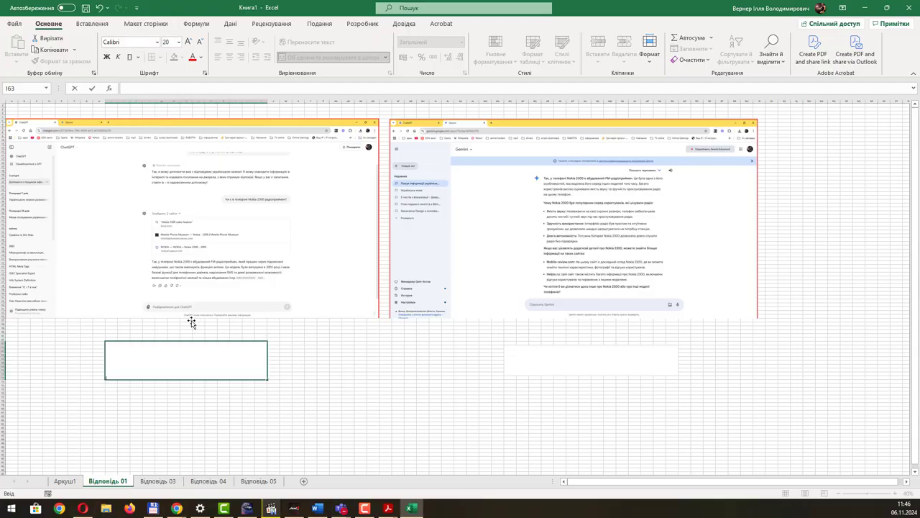
pyautogui.click(179, 41)
pyautogui.click(171, 197)
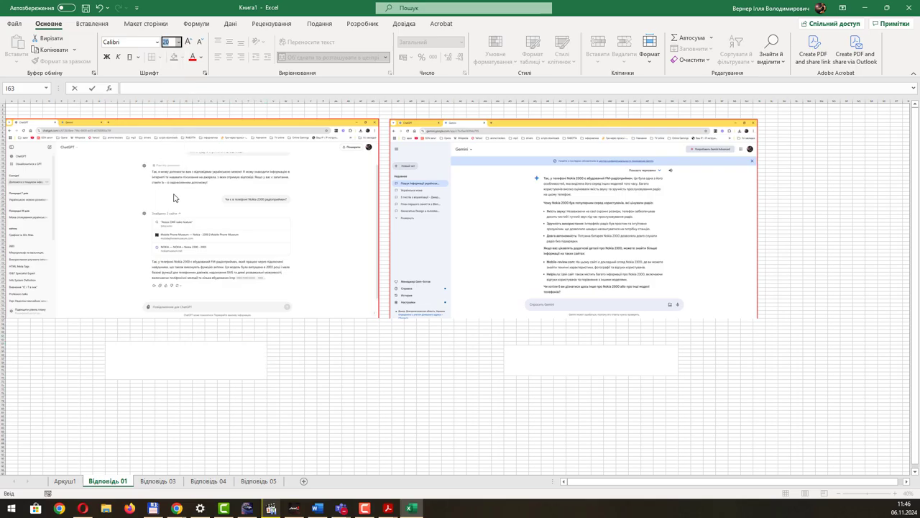
pyautogui.click(144, 368)
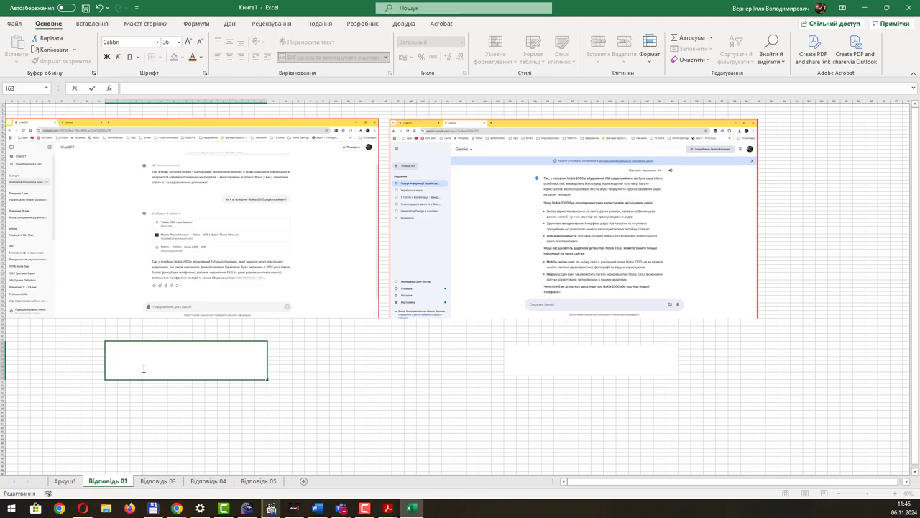
# Step: Enter "Інформація знайдена. Відповідь збігається." in the merged cell beneath the ChatGPT screenshot
pyautogui.write('Інформація знайдена. В')
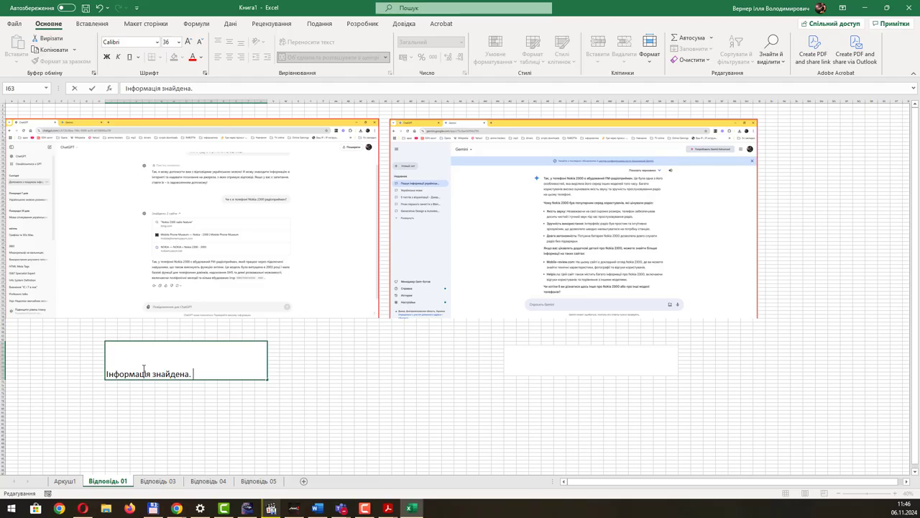
pyautogui.write('ідповідь ')
pyautogui.write('збігається')
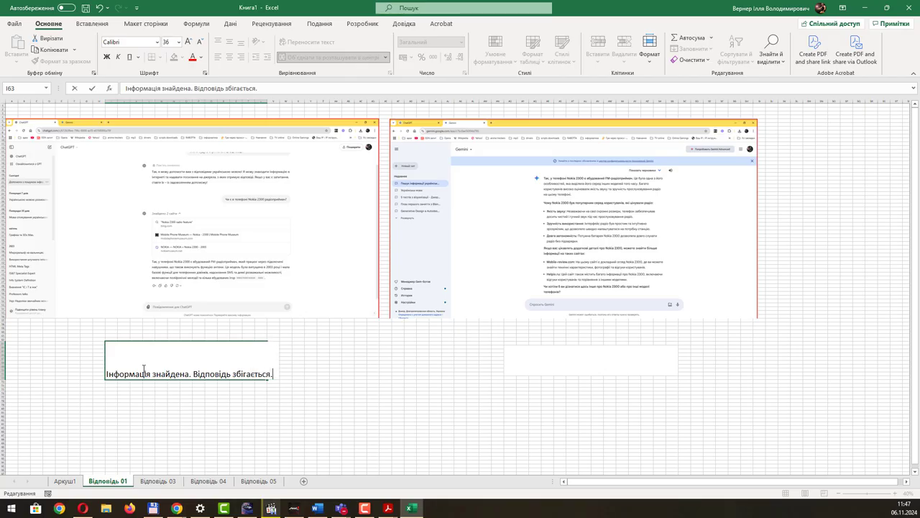
pyautogui.write('.')
pyautogui.press('Return')
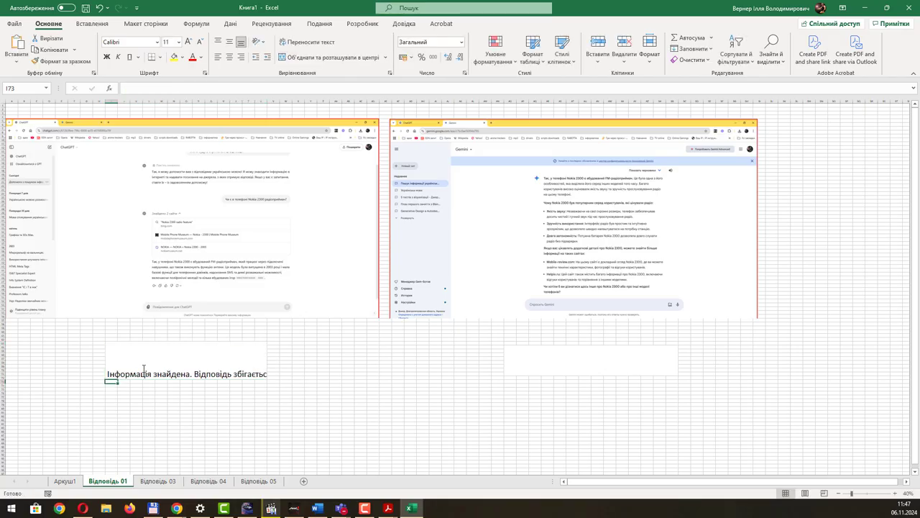
# Step: Copy the conclusion text from the merged cell I63 into the merged cell AO64 beneath the Gemini screenshot
pyautogui.click(199, 349)
pyautogui.doubleClick(245, 357)
pyautogui.tripleClick(215, 358)
pyautogui.hotkey('ctrl', 'c')
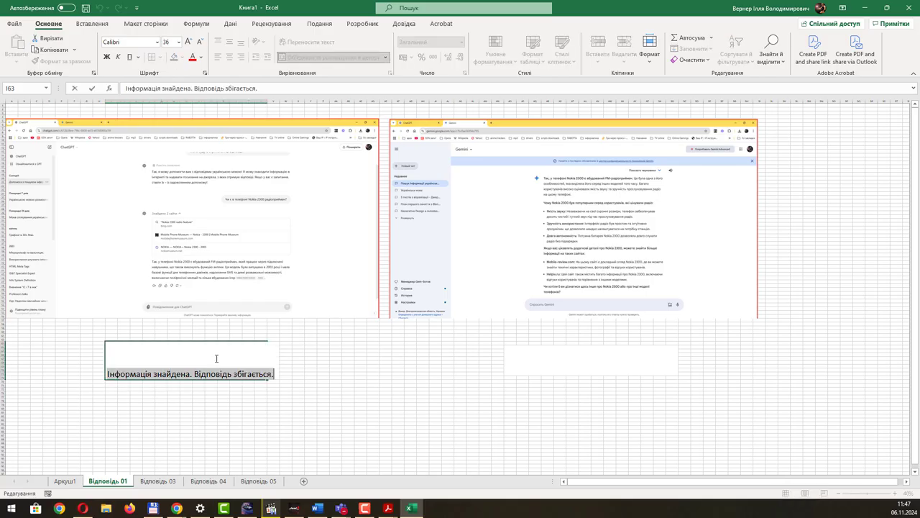
pyautogui.click(585, 359)
pyautogui.doubleClick(586, 359)
pyautogui.hotkey('ctrl', 'v')
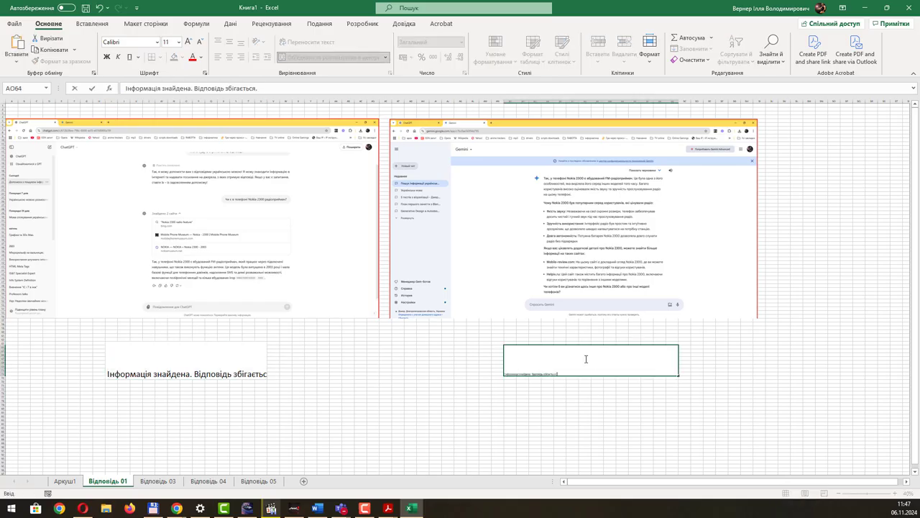
# Step: Commit the conclusion in the merged cell AO64 beneath the Gemini screenshot and set its font size to 36
pyautogui.press('Return')
pyautogui.click(586, 359)
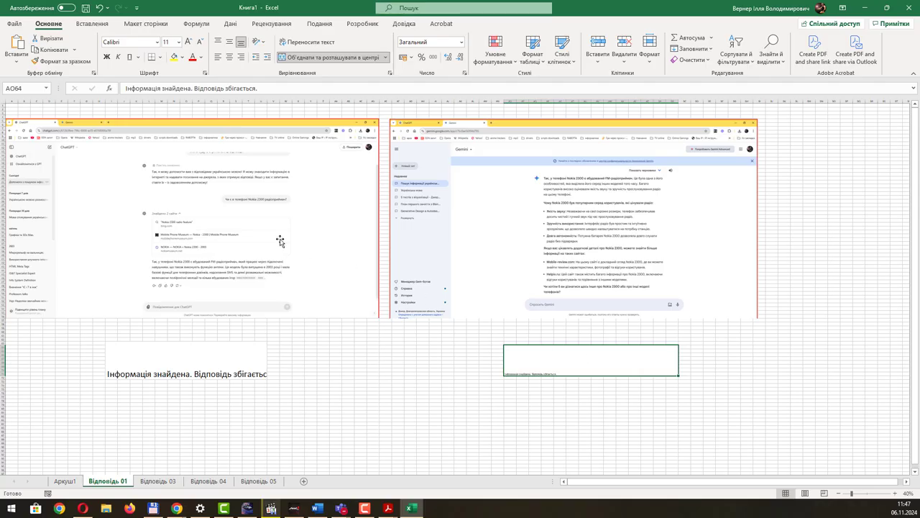
pyautogui.click(179, 41)
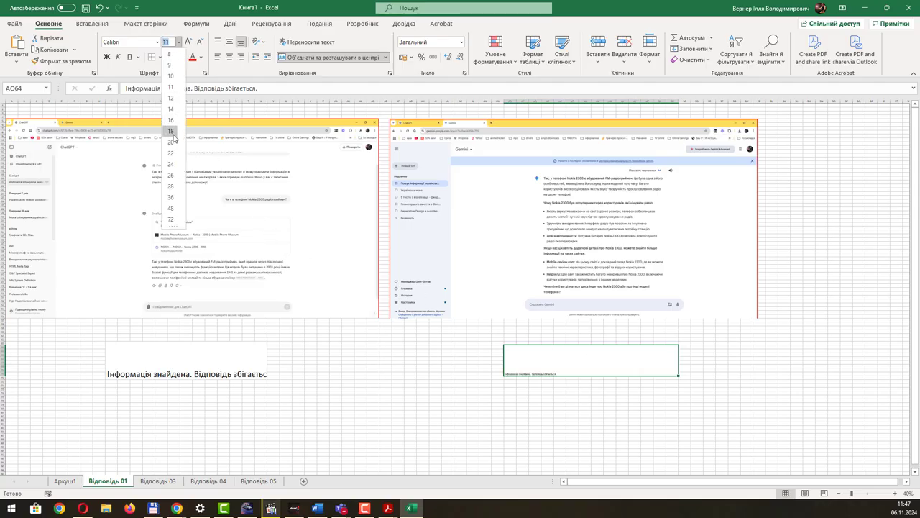
pyautogui.click(171, 197)
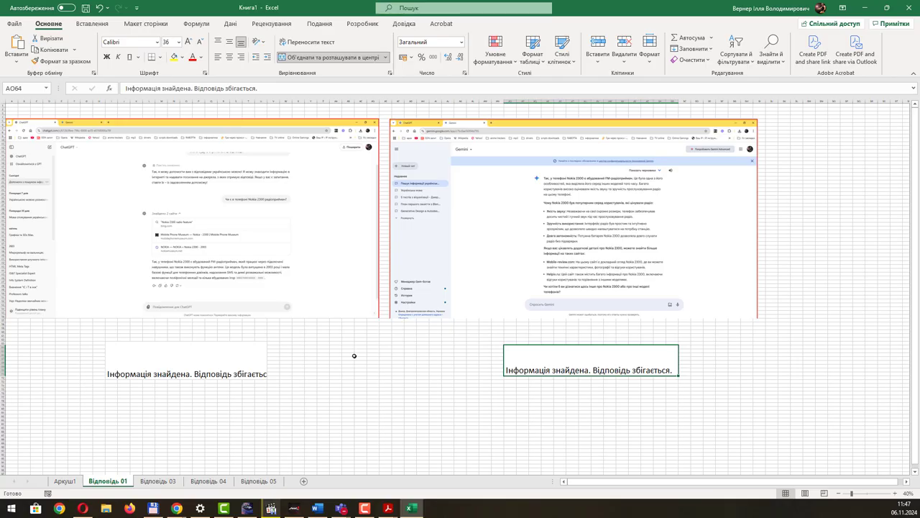
pyautogui.click(258, 356)
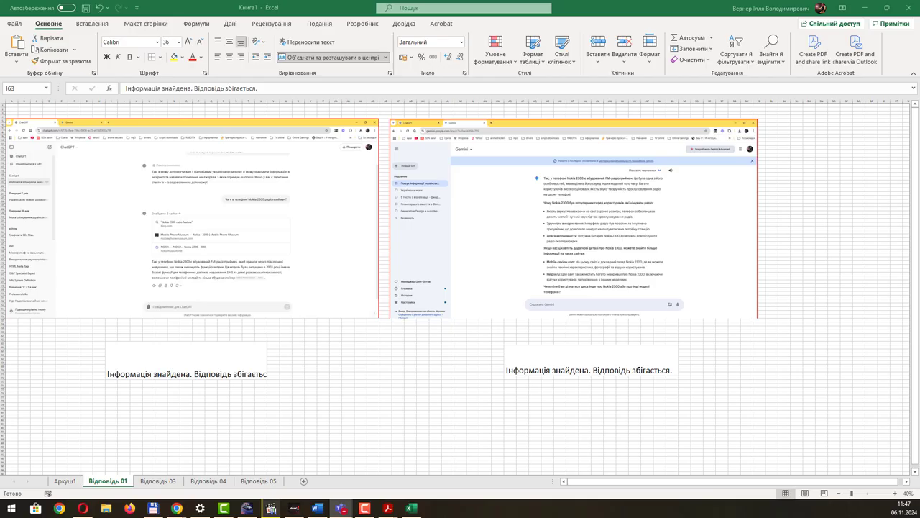
# Step: Check the requirement for a review of each answer in the lab assignment PDF and return to the workbook
pyautogui.click(387, 507)
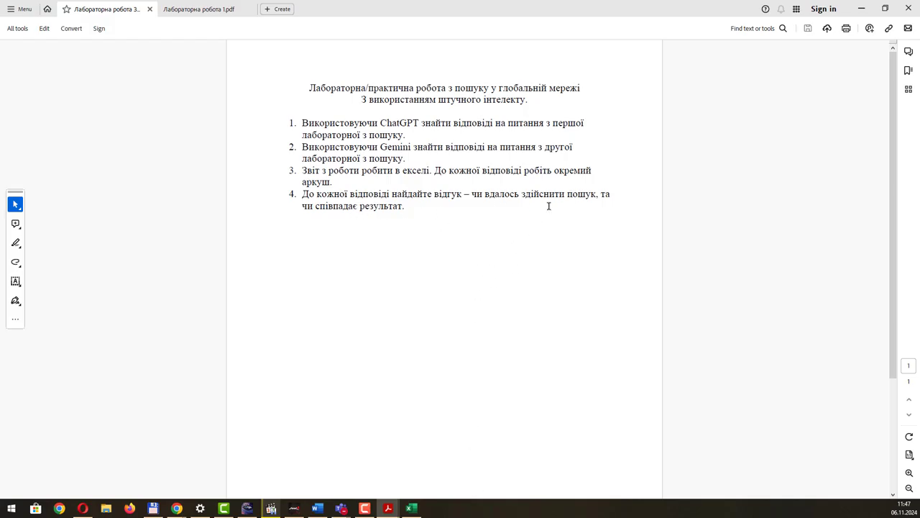
pyautogui.click(861, 9)
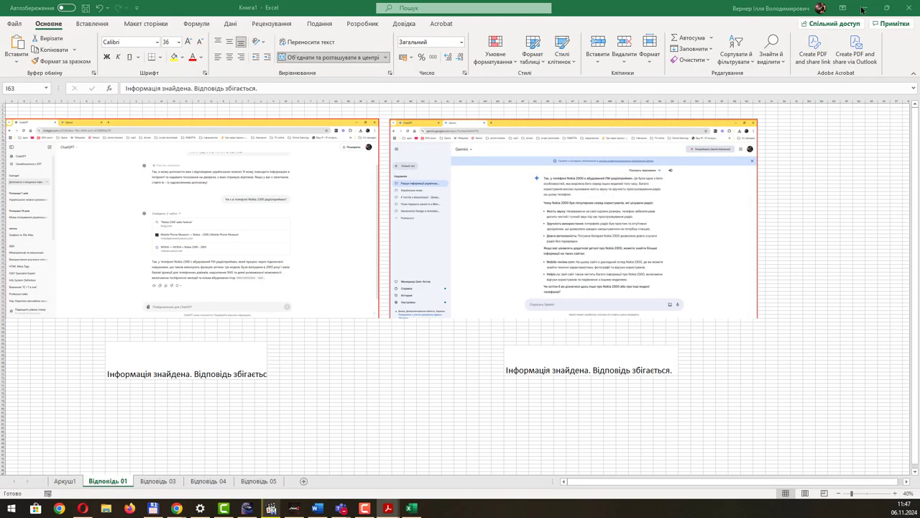
pyautogui.click(164, 351)
# Step: On the Відповідь 03 sheet, move the ChatGPT screenshot slightly down and increase the height of row 4 above the answer
pyautogui.click(160, 481)
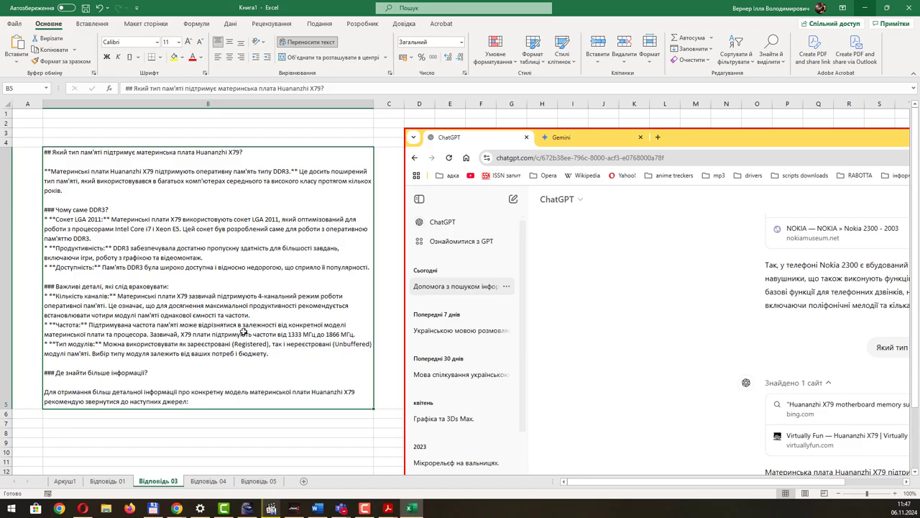
pyautogui.scroll(-3, 243, 331)
pyautogui.scroll(3, 243, 331)
pyautogui.keyDown('ctrl'); pyautogui.scroll(-2, 288, 314); pyautogui.keyUp('ctrl')
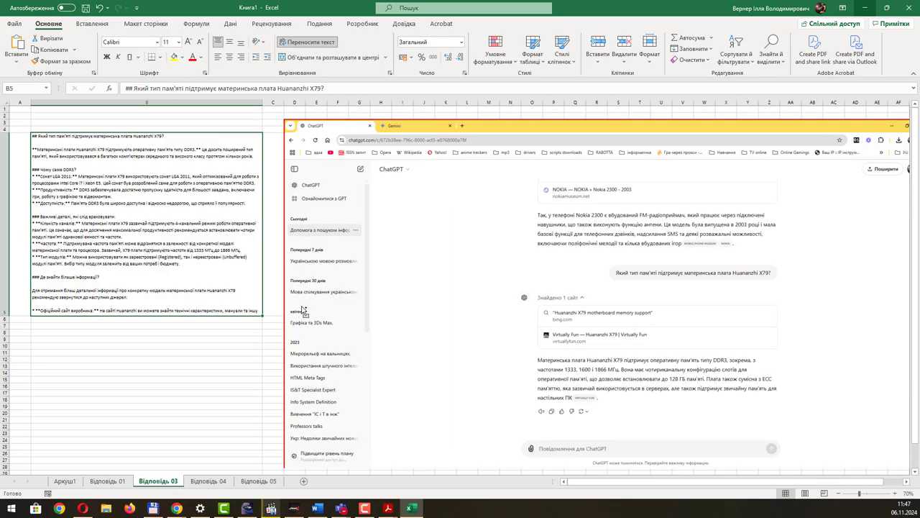
pyautogui.moveTo(347, 131)
pyautogui.mouseDown()
pyautogui.moveTo(368, 170)
pyautogui.moveTo(359, 188)
pyautogui.moveTo(345, 145)
pyautogui.mouseUp()
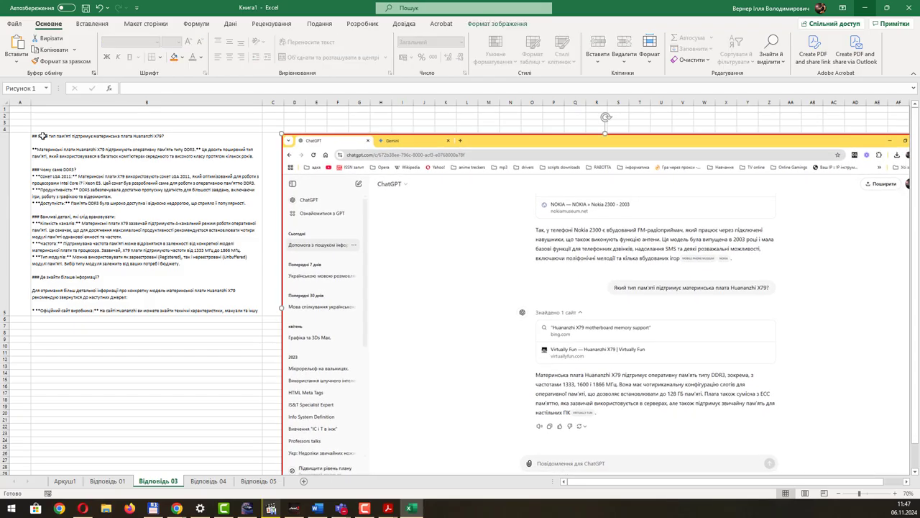
pyautogui.moveTo(9, 128); pyautogui.dragTo(10, 161)
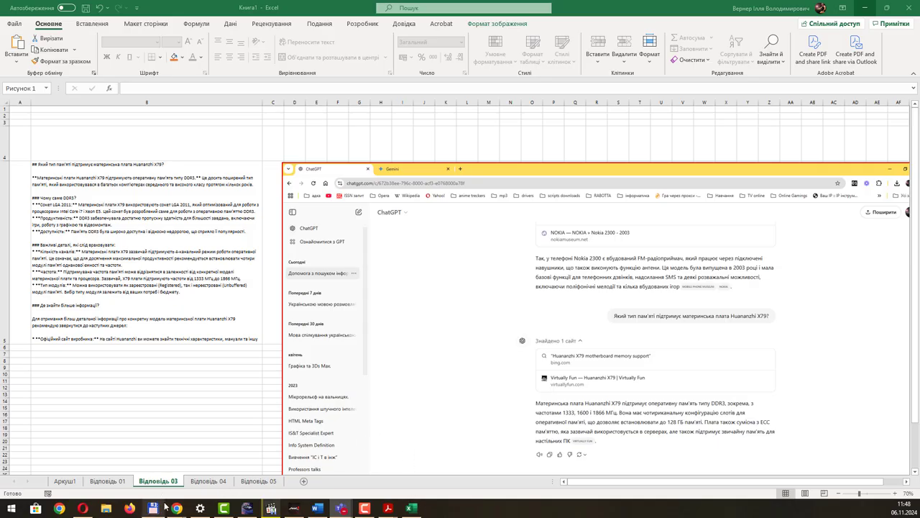
# Step: Switch to the ChatGPT window in Chrome and paste the copied conclusion text into the message box
pyautogui.moveTo(176, 509)
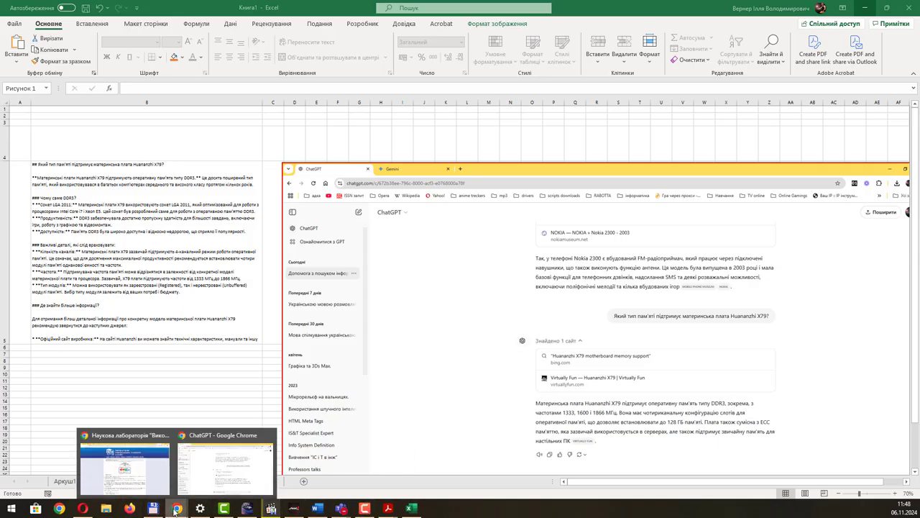
pyautogui.click(234, 444)
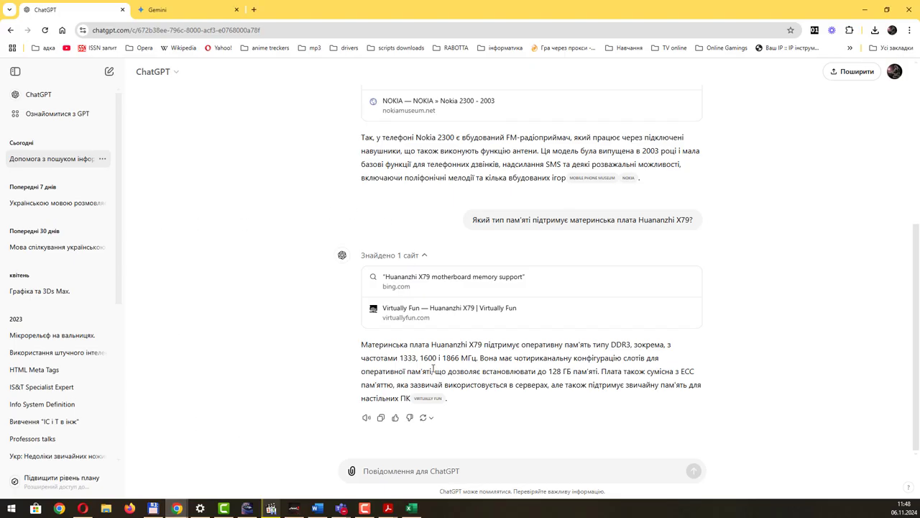
pyautogui.click(420, 470)
pyautogui.hotkey('ctrl', 'v')
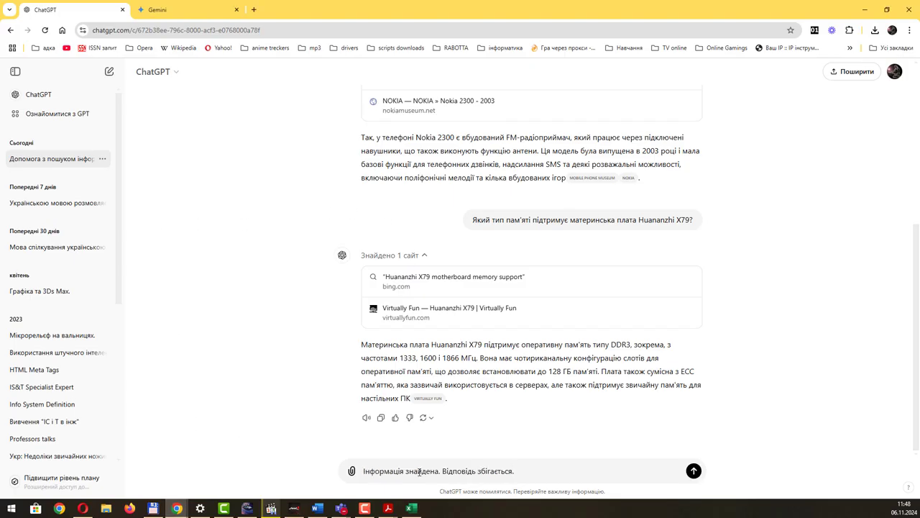
# Step: Switch to Acrobat and copy question 3, "Скільки коштує гороховий протеїн в Україні?", from the Лабораторна робота 1 PDF
pyautogui.hotkey('alt', 'Tab')
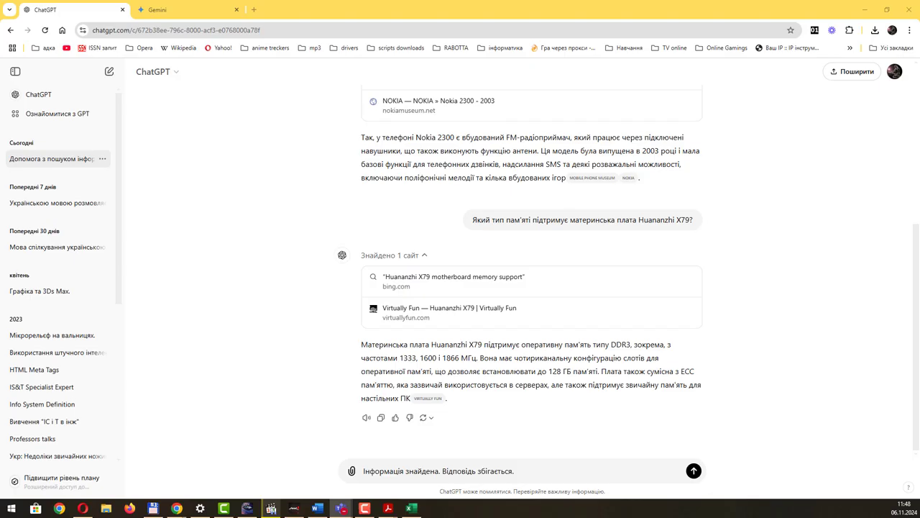
pyautogui.hotkey('alt', 'Tab')
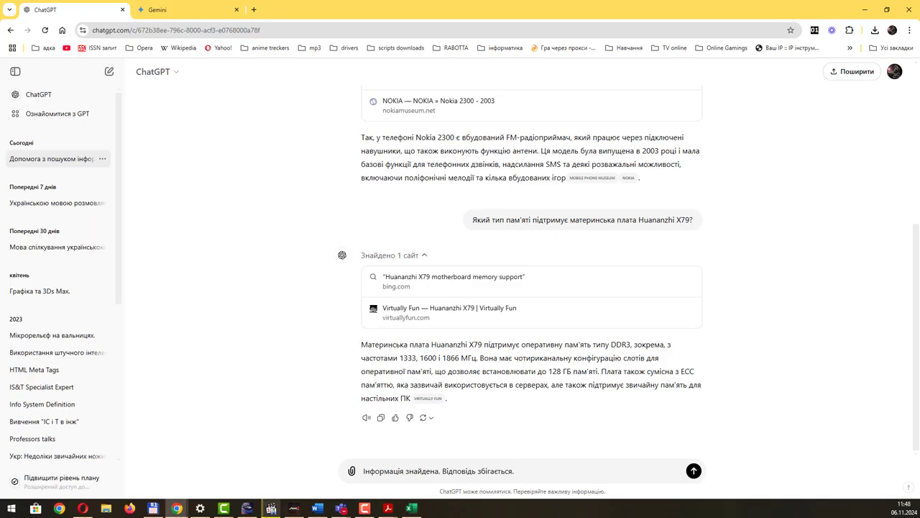
pyautogui.hotkey('alt', 'Tab')
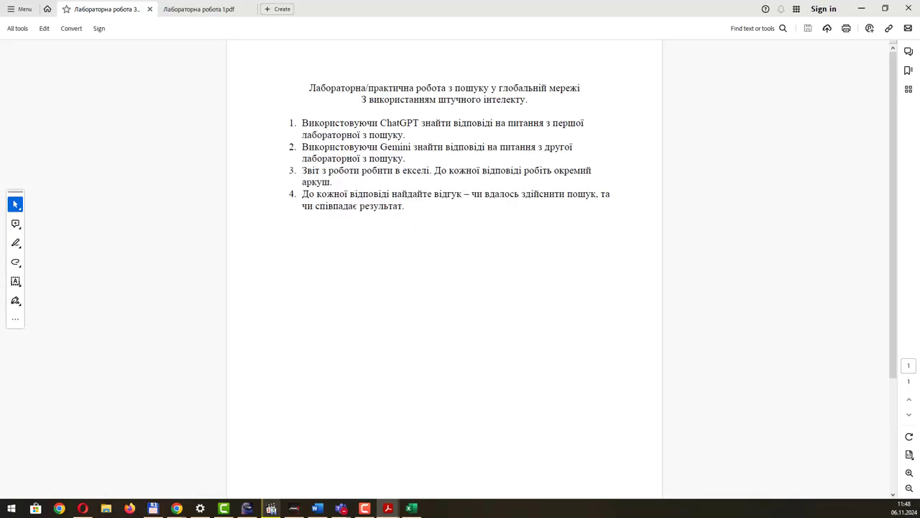
pyautogui.click(215, 8)
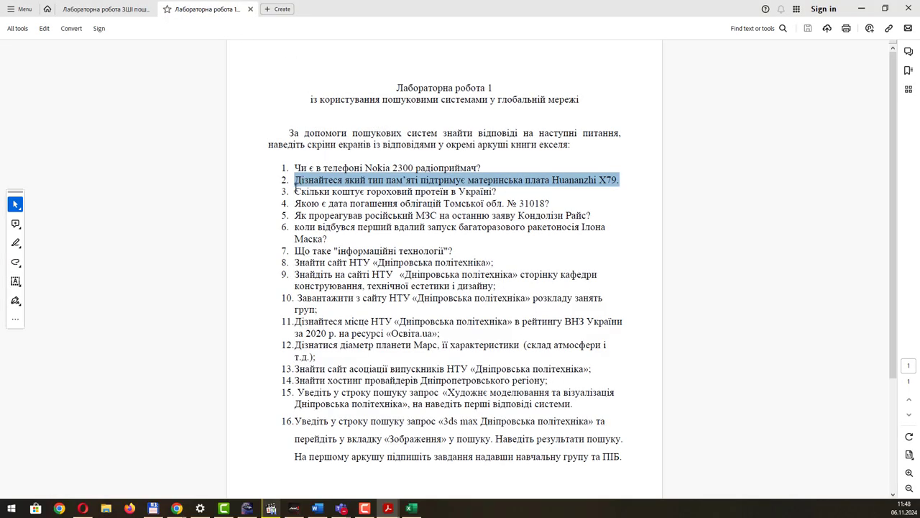
pyautogui.moveTo(295, 186)
pyautogui.mouseDown()
pyautogui.moveTo(495, 191)
pyautogui.moveTo(295, 192)
pyautogui.mouseUp()
pyautogui.hotkey('ctrl', 'c')
pyautogui.click(493, 190)
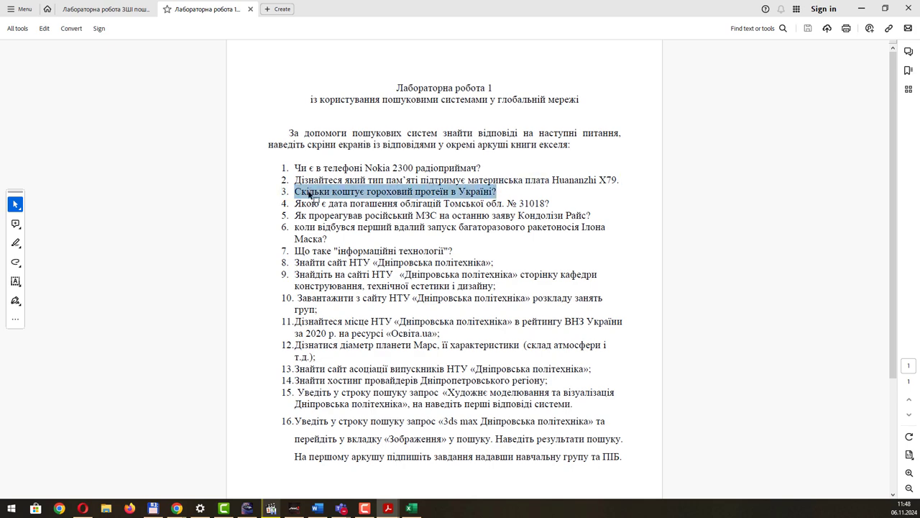
# Step: Return to ChatGPT, replace the message draft with "Скільки коштує гороховий протеїн в Україні?" and send it
pyautogui.click(862, 9)
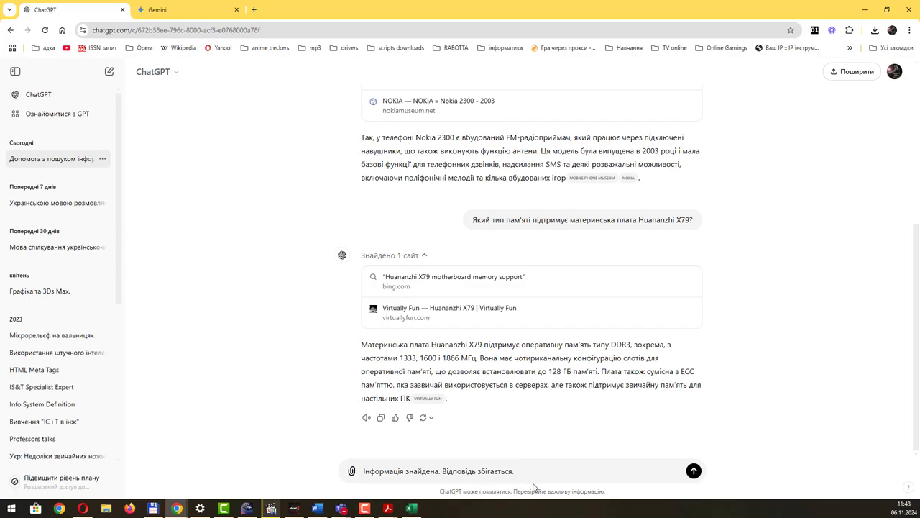
pyautogui.hotkey('ctrl', 'a')
pyautogui.hotkey('ctrl', 'v')
pyautogui.press('Return')
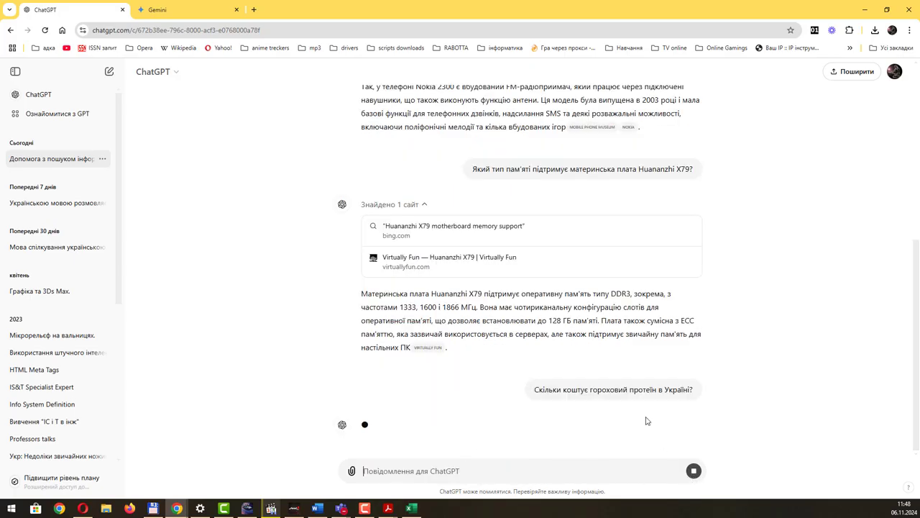
# Step: Ask Gemini the same copied question, "Скільки коштує гороховий протеїн в Україні?"
pyautogui.click(187, 16)
pyautogui.click(414, 464)
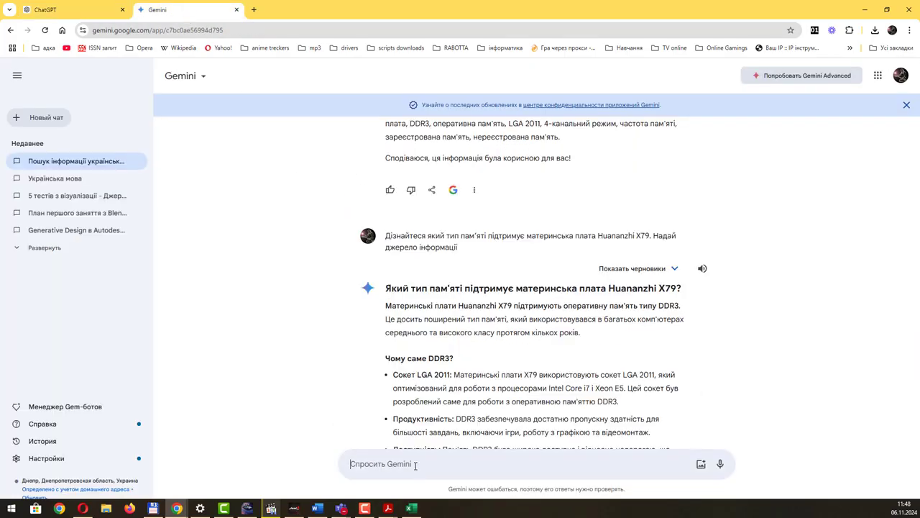
pyautogui.hotkey('ctrl', 'v')
pyautogui.press('Return')
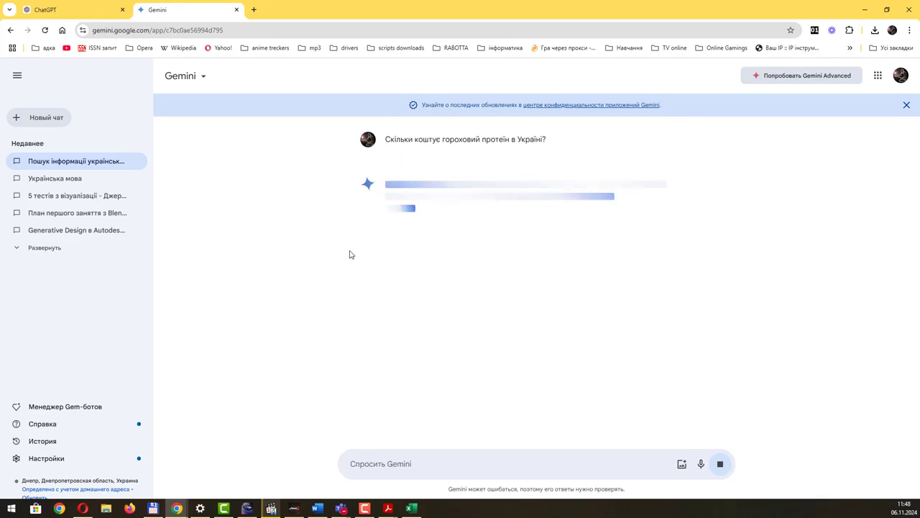
# Step: Expand the list of found sites in ChatGPT's answer about the pea protein price
pyautogui.click(75, 10)
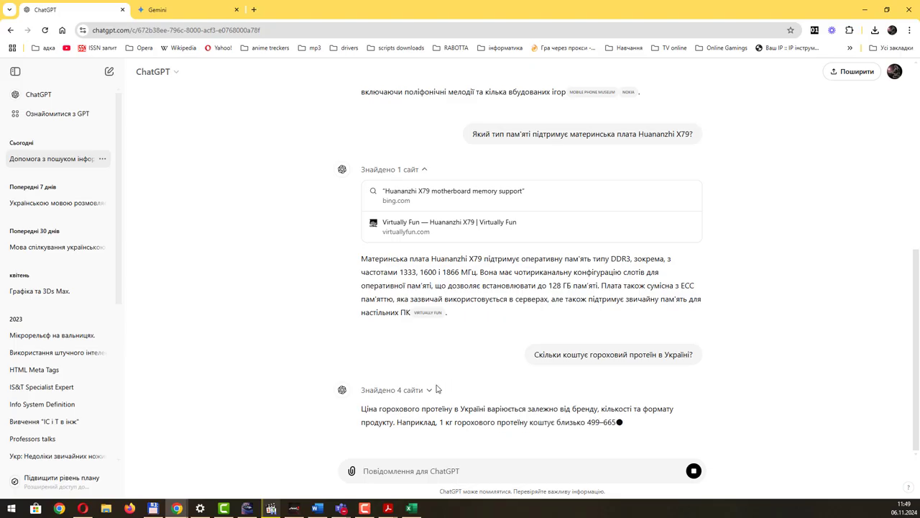
pyautogui.click(431, 389)
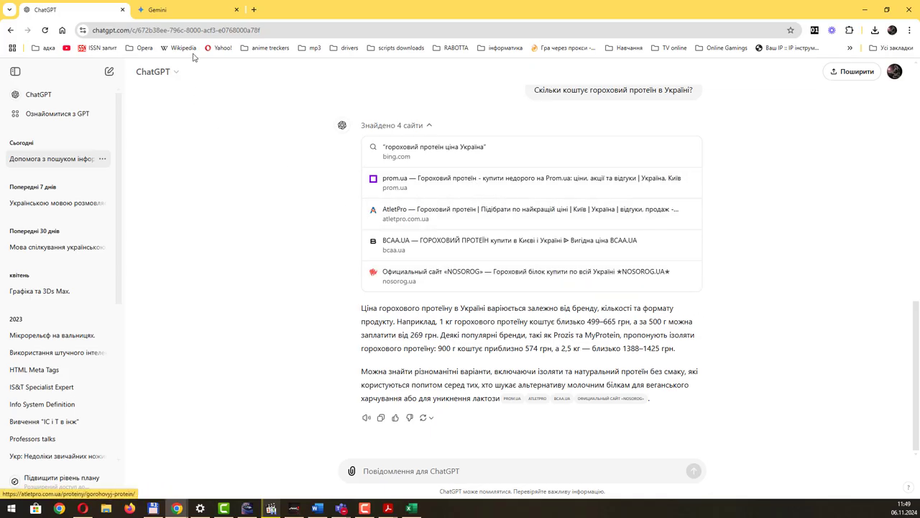
# Step: Examine Gemini's pea protein answer for its price range and shop links, and compare it with ChatGPT's sourced answer
pyautogui.click(179, 12)
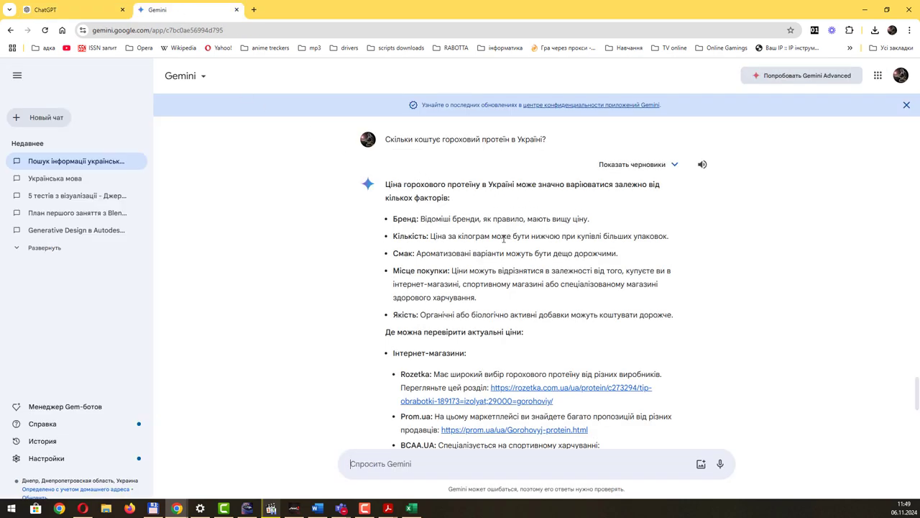
pyautogui.scroll(-3, 516, 255)
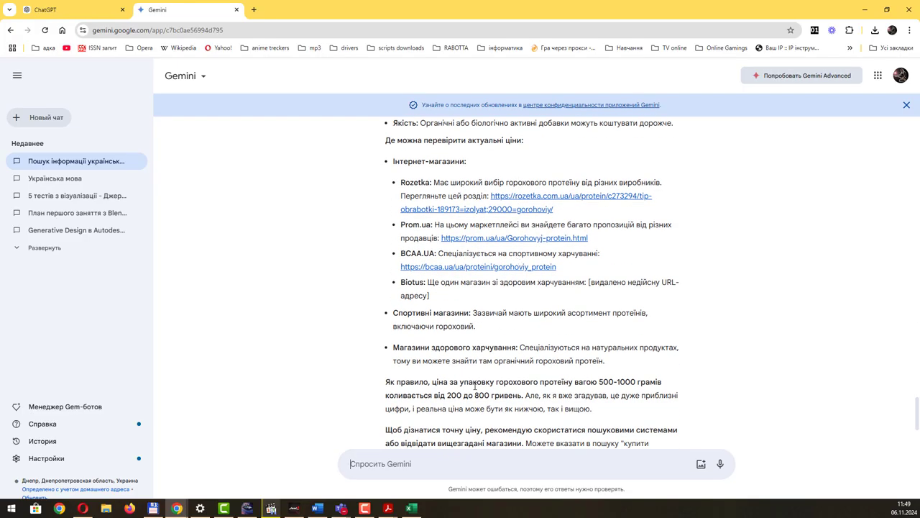
pyautogui.scroll(-2, 579, 382)
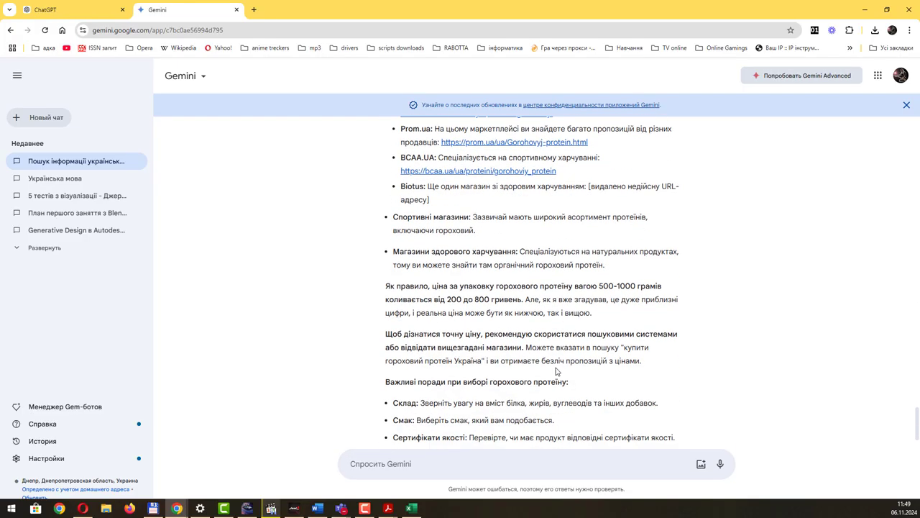
pyautogui.scroll(-1, 557, 370)
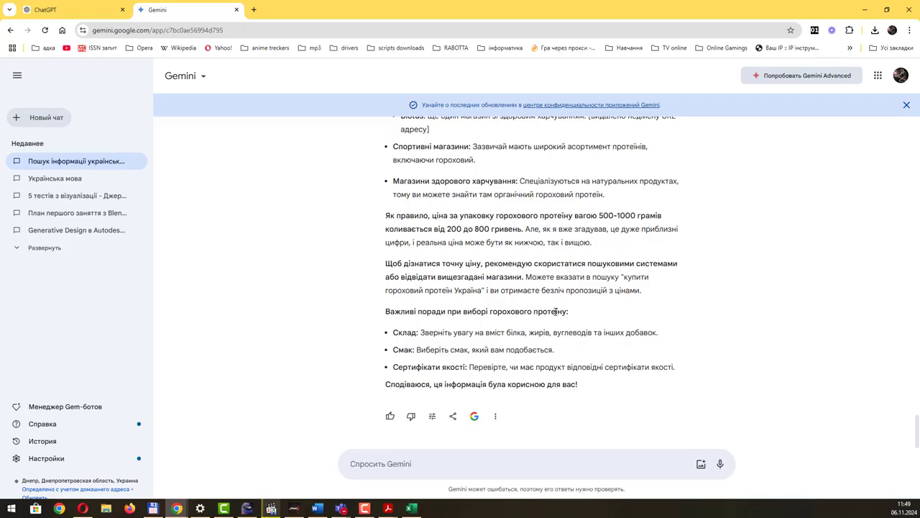
pyautogui.scroll(2, 556, 311)
pyautogui.scroll(3, 555, 310)
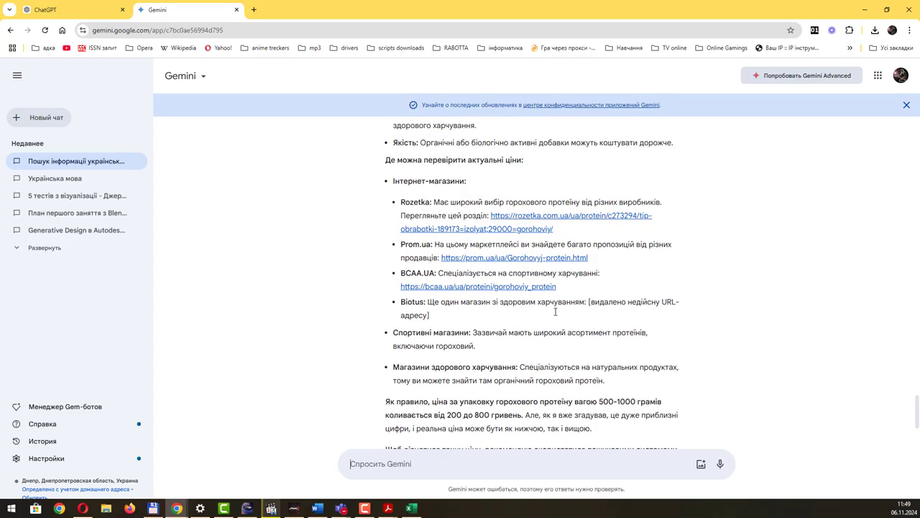
pyautogui.scroll(1, 556, 311)
pyautogui.scroll(-5, 555, 311)
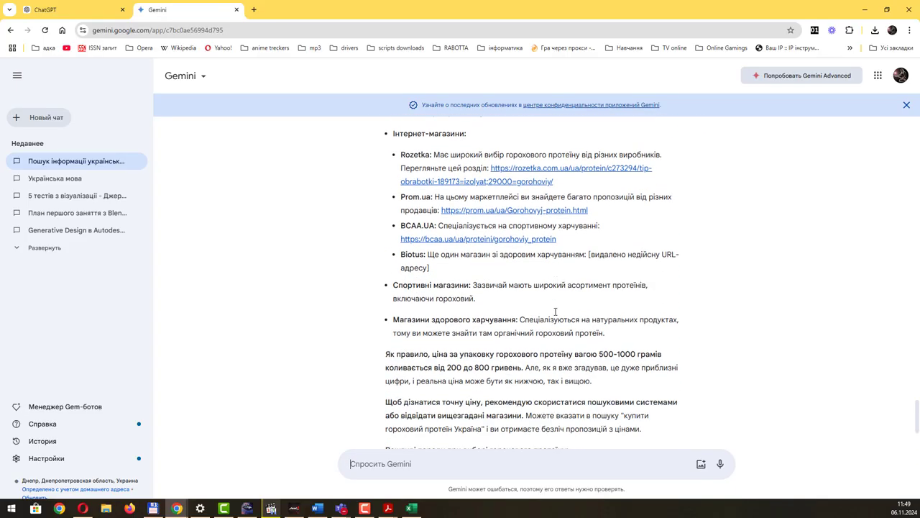
pyautogui.click(86, 14)
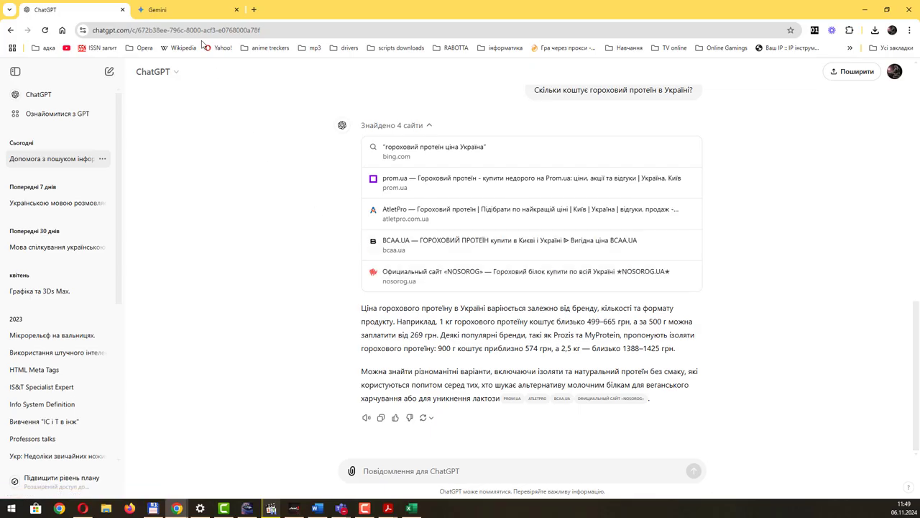
pyautogui.click(190, 16)
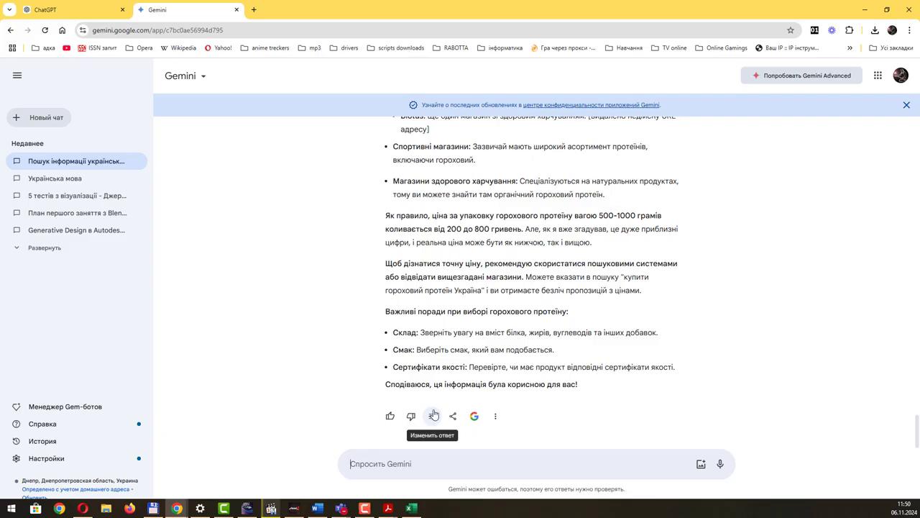
pyautogui.scroll(3, 518, 347)
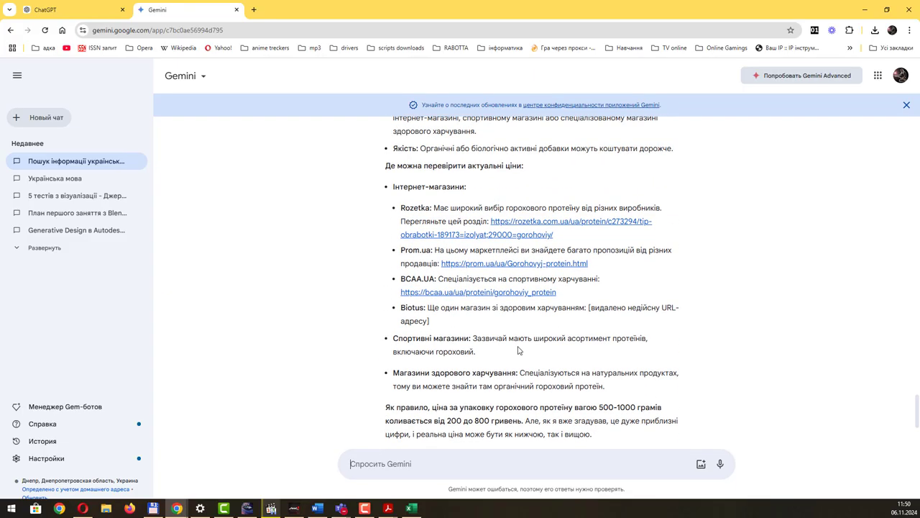
pyautogui.scroll(2, 518, 347)
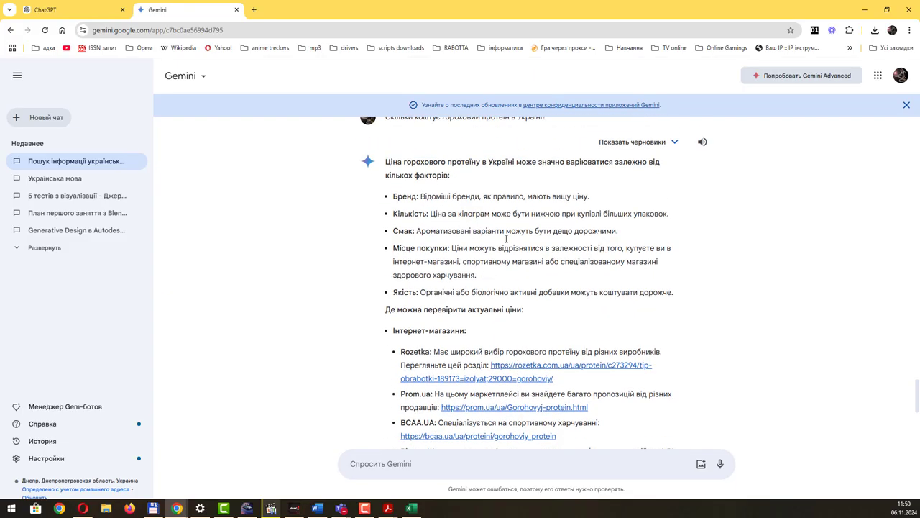
pyautogui.scroll(1, 510, 238)
pyautogui.scroll(-5, 517, 235)
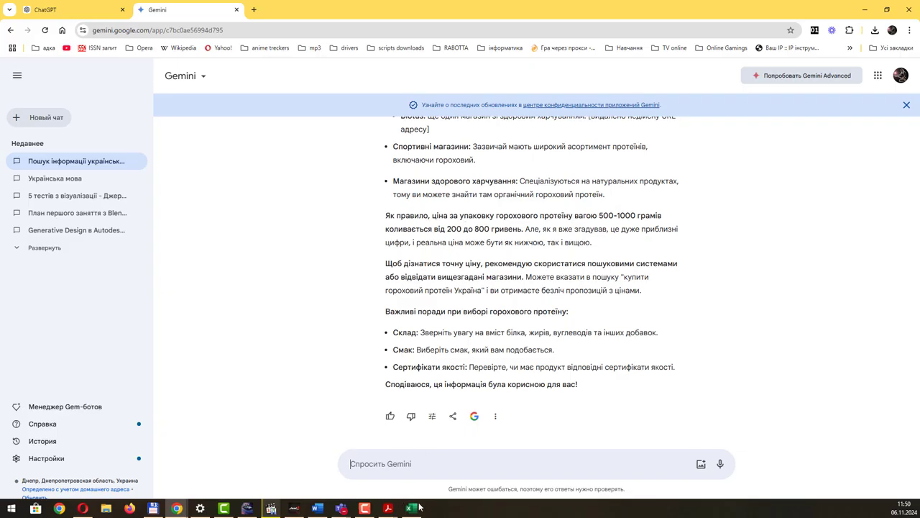
# Step: Copy question 4 from the lab PDF, "Якою є дата погашення облігацій Томської обл. № 31018?", and send it to Gemini
pyautogui.moveTo(388, 511)
pyautogui.click(436, 467)
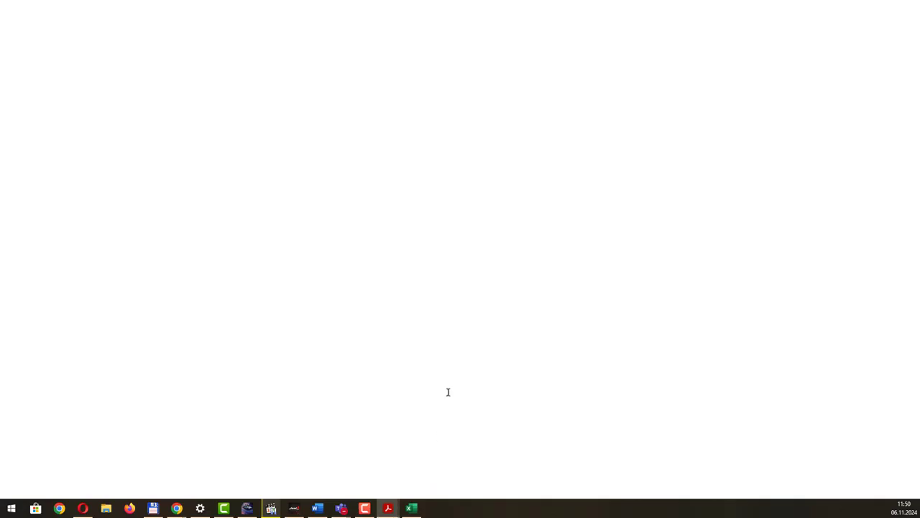
pyautogui.moveTo(297, 204); pyautogui.dragTo(551, 199)
pyautogui.hotkey('ctrl', 'c')
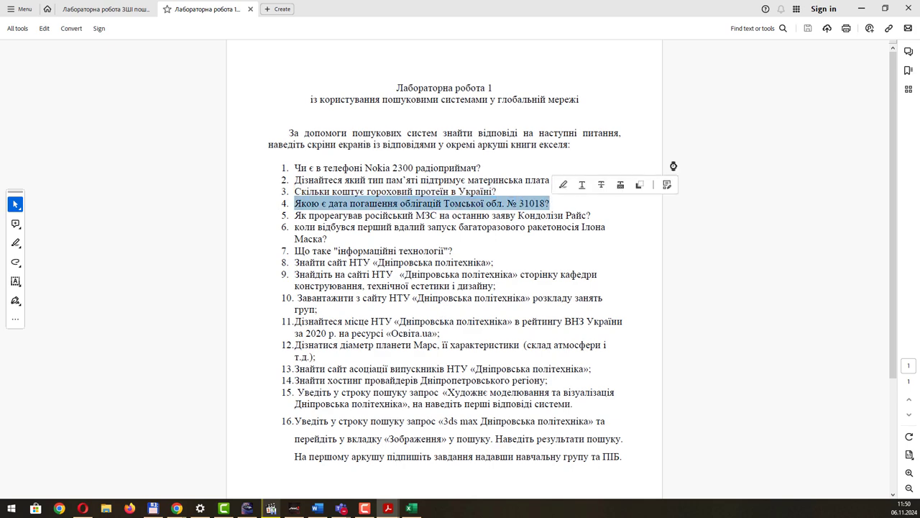
pyautogui.click(861, 8)
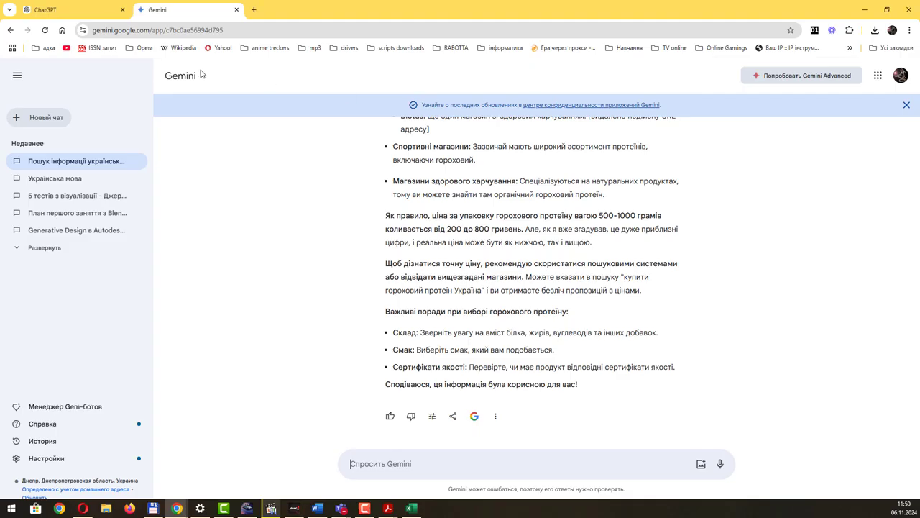
pyautogui.click(411, 464)
pyautogui.hotkey('ctrl', 'v')
pyautogui.press('Return')
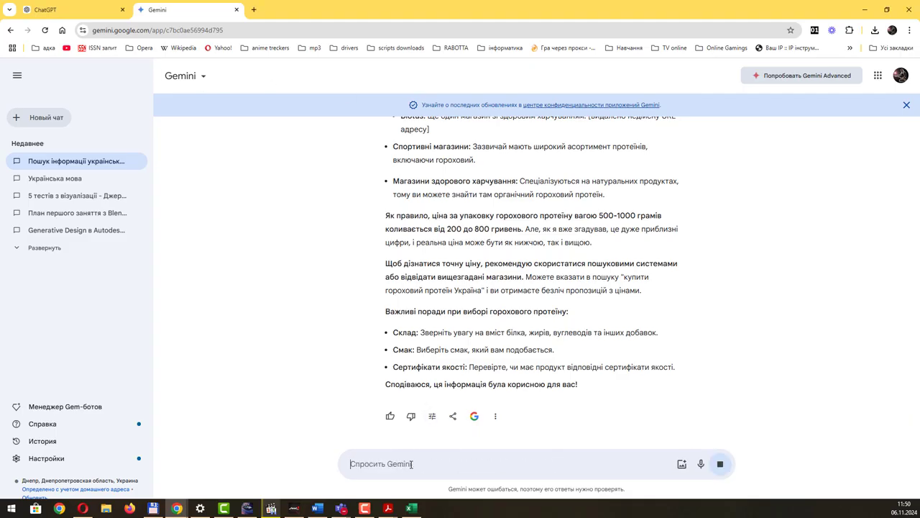
# Step: Send the same copied Tomsk bond question to ChatGPT and read Gemini's answer with its source links
pyautogui.hotkey('ctrl', 'shift', 'Tab')
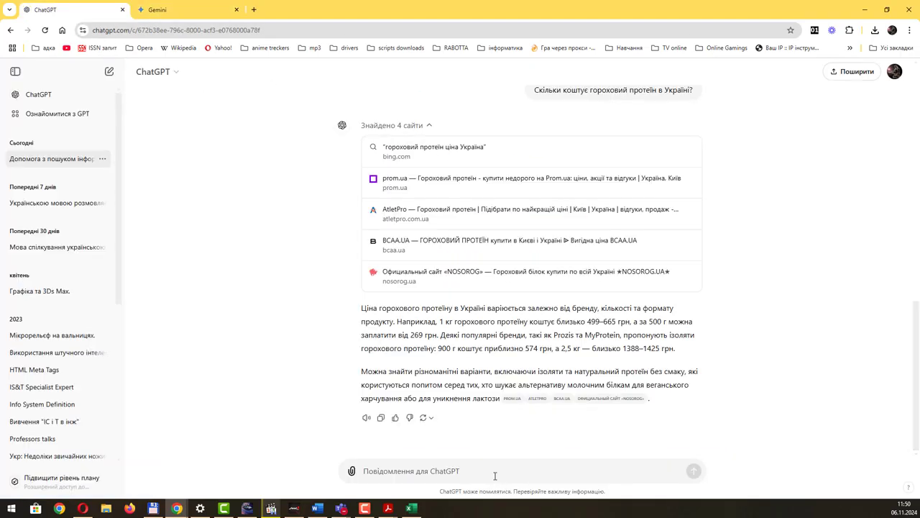
pyautogui.hotkey('ctrl', 'v')
pyautogui.press('Return')
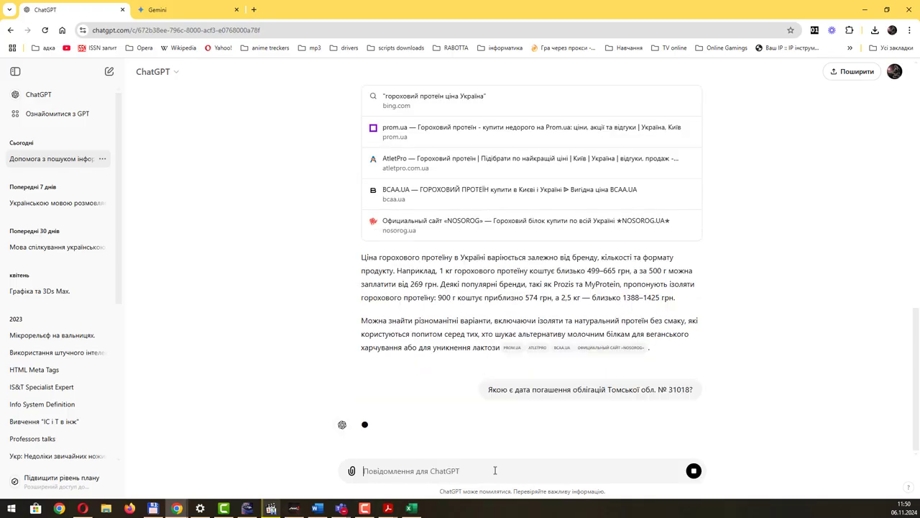
pyautogui.click(180, 13)
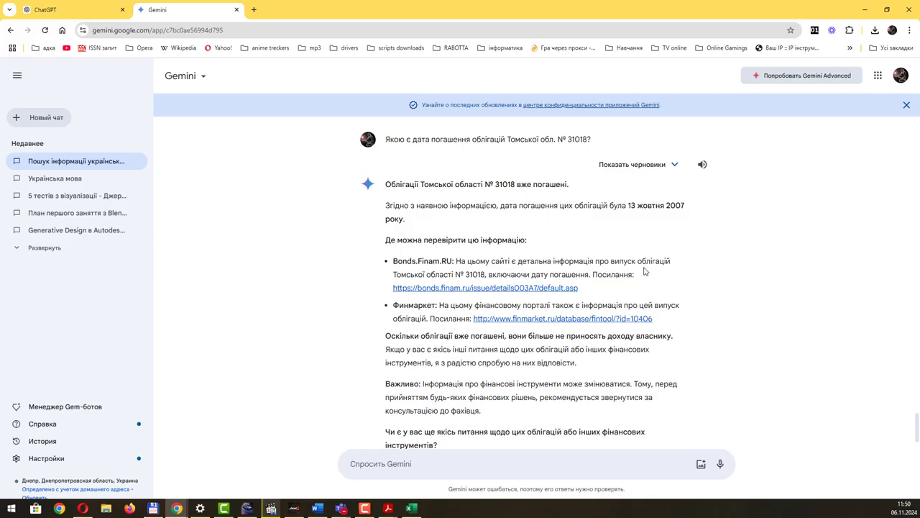
pyautogui.scroll(-1, 662, 285)
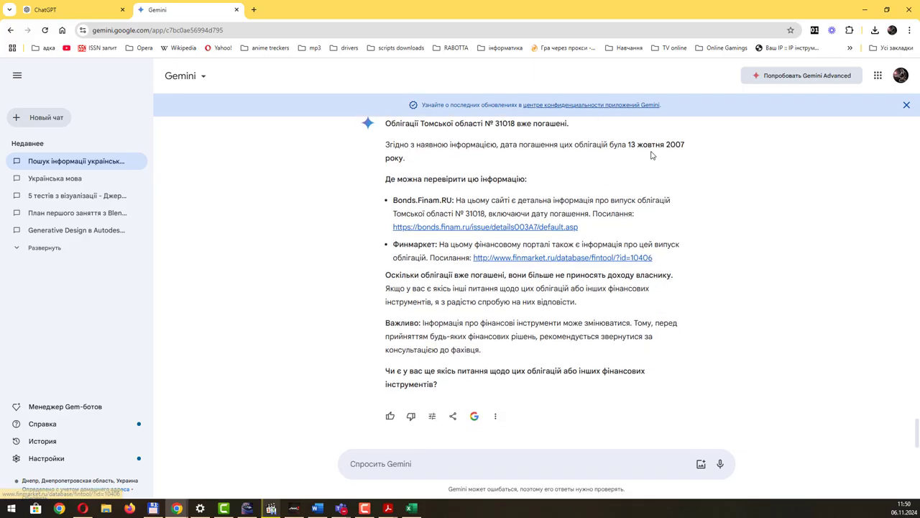
# Step: Ask ChatGPT for the source of its bond maturity answer with the message "вкажи на джерело інформації"
pyautogui.click(80, 16)
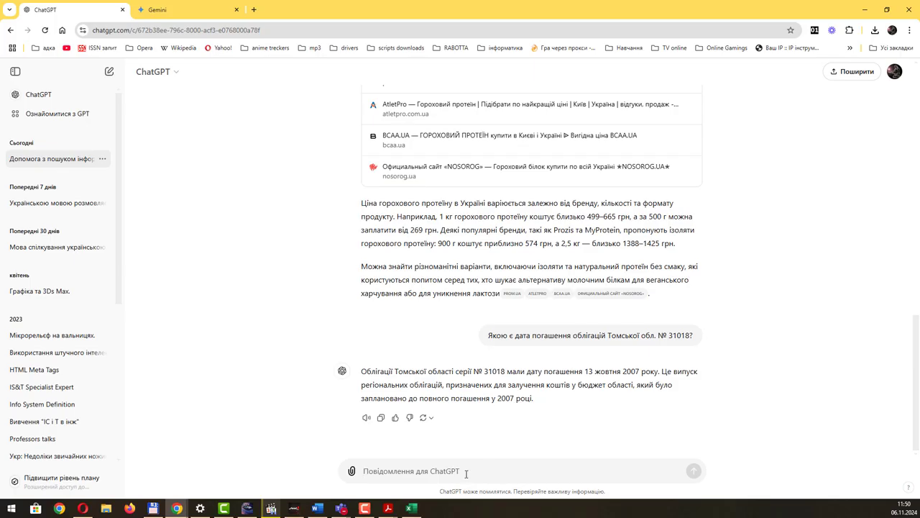
pyautogui.write('вк')
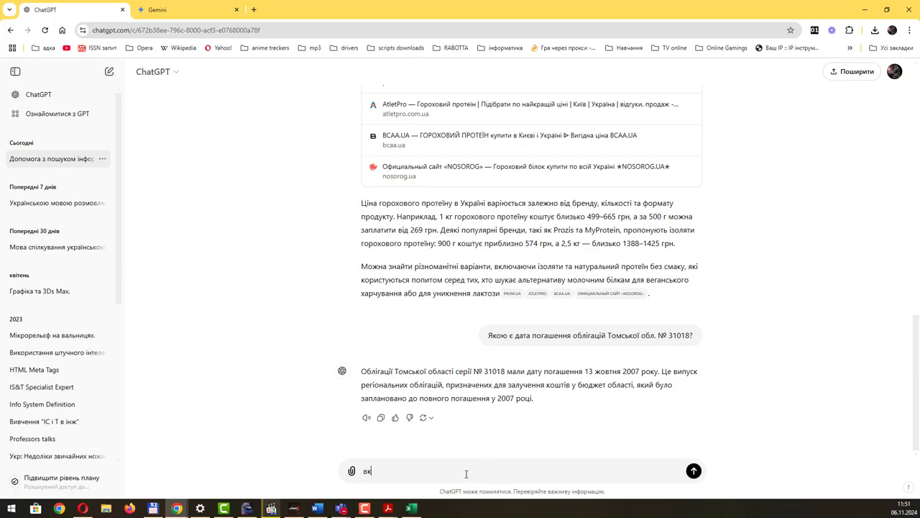
pyautogui.write('ажи на джерело інформації')
pyautogui.press('Return')
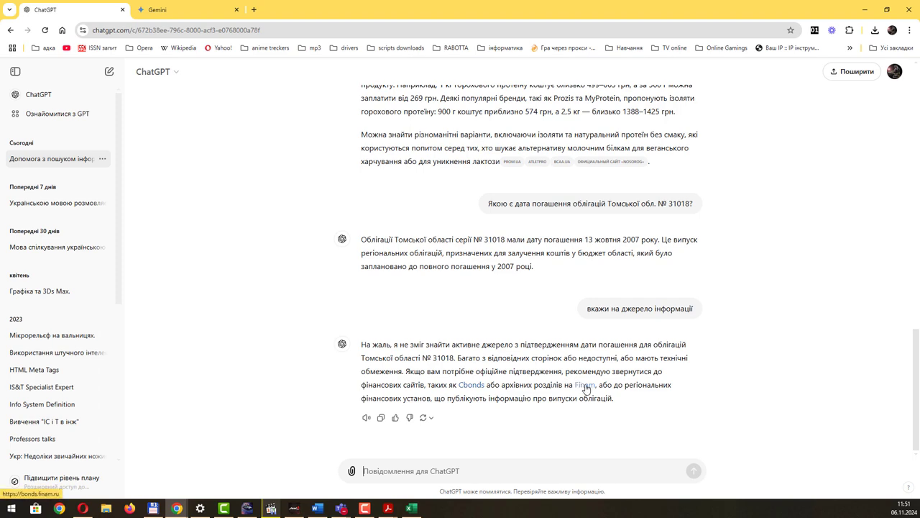
# Step: Copy question 5 from the lab PDF, "Як прореагував російський МЗС на останню заяву Кондолізи Райс?", and send it to Gemini
pyautogui.click(192, 13)
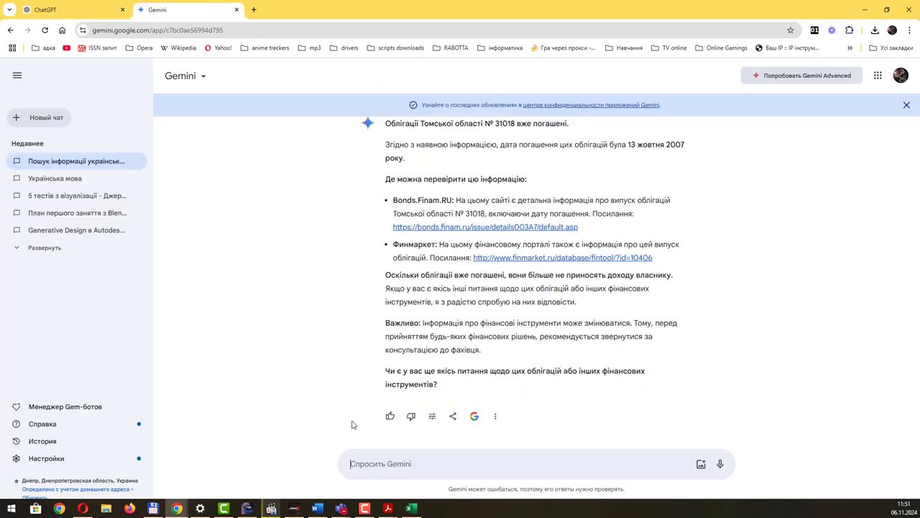
pyautogui.hotkey('alt', 'Tab')
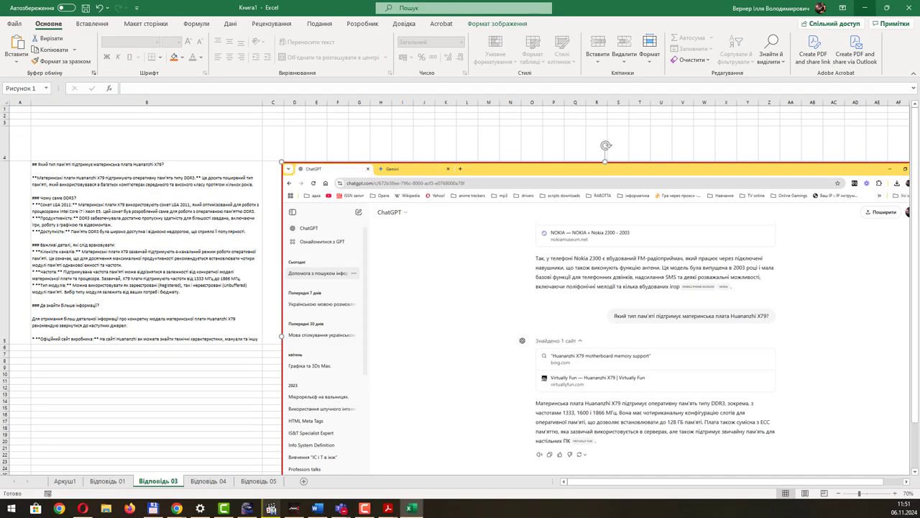
pyautogui.hotkey('alt', 'Tab')
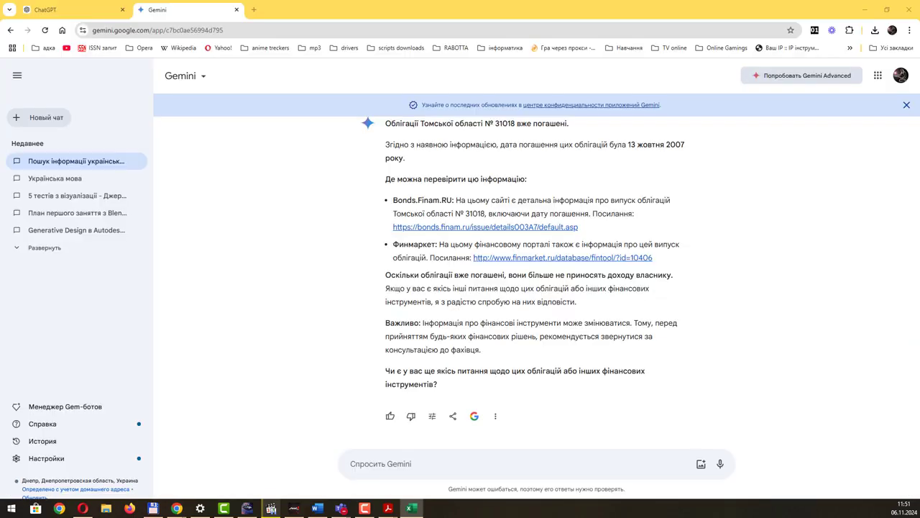
pyautogui.hotkey('alt', 'Tab')
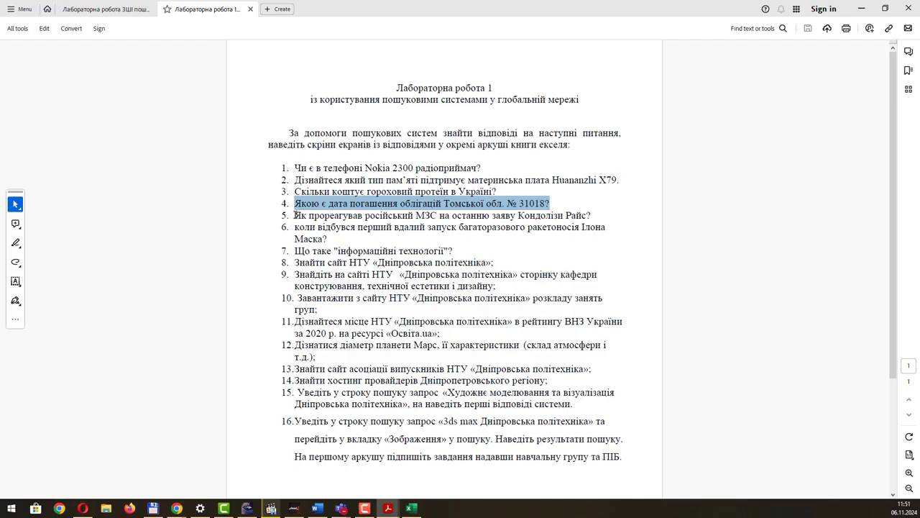
pyautogui.moveTo(294, 214); pyautogui.dragTo(603, 213)
pyautogui.hotkey('ctrl', 'c')
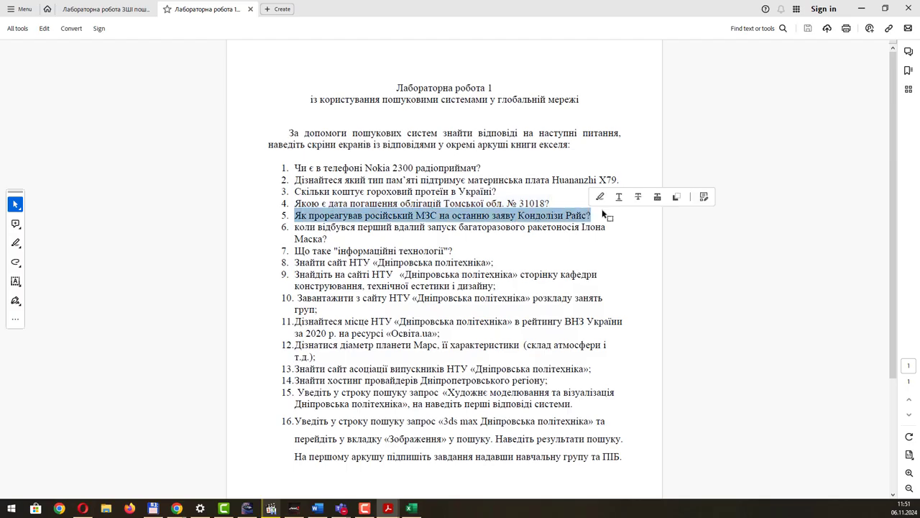
pyautogui.click(869, 8)
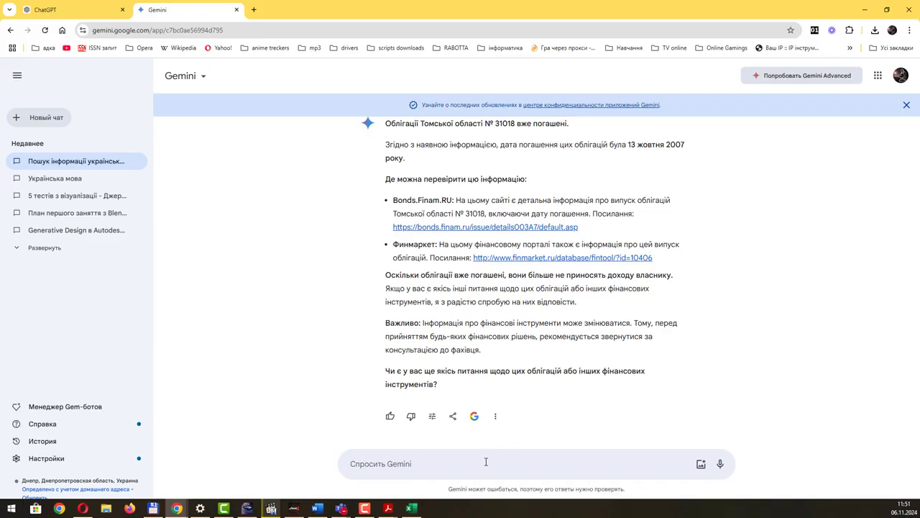
pyautogui.hotkey('ctrl', 'v')
pyautogui.press('Return')
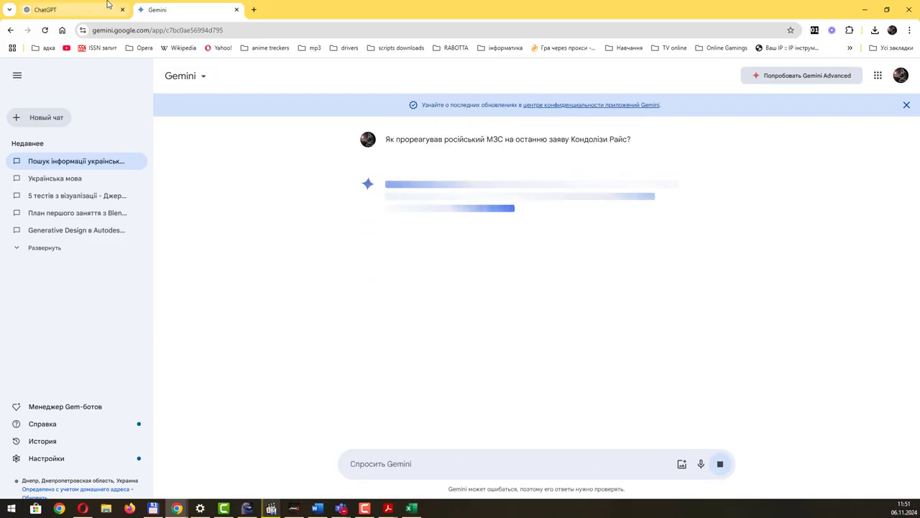
# Step: Send the same copied question about the reaction to Condoleezza Rice's statement to ChatGPT
pyautogui.click(94, 9)
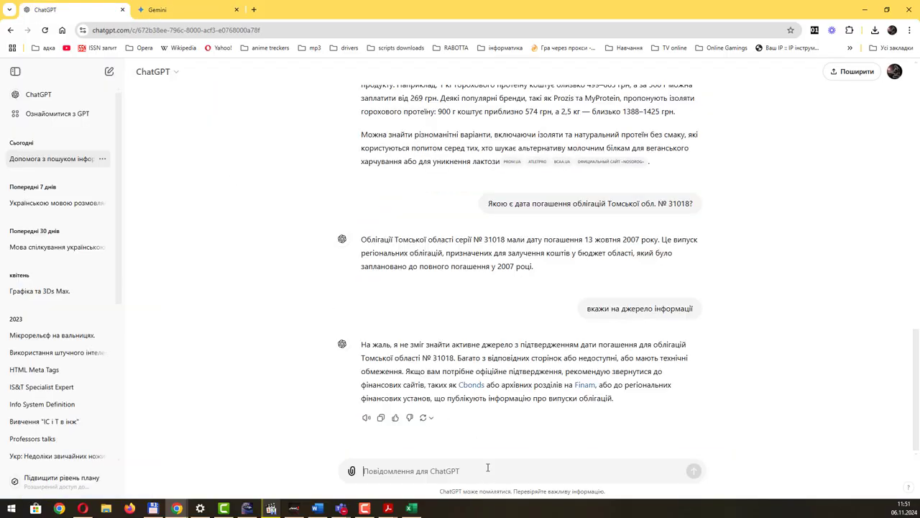
pyautogui.hotkey('ctrl', 'v')
pyautogui.press('Return')
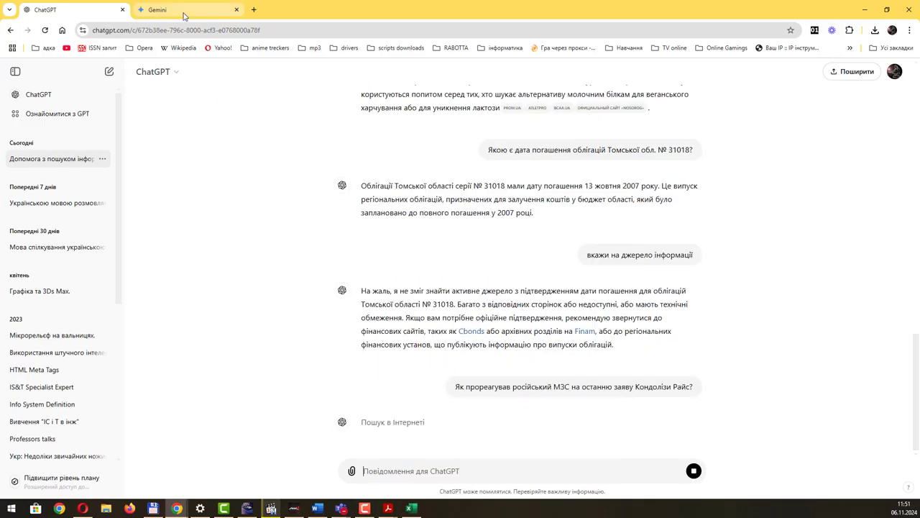
# Step: Read Gemini's answer about the Condoleezza Rice statement to its end, including the "Що можна зробити" advice and suggested resources
pyautogui.moveTo(183, 16)
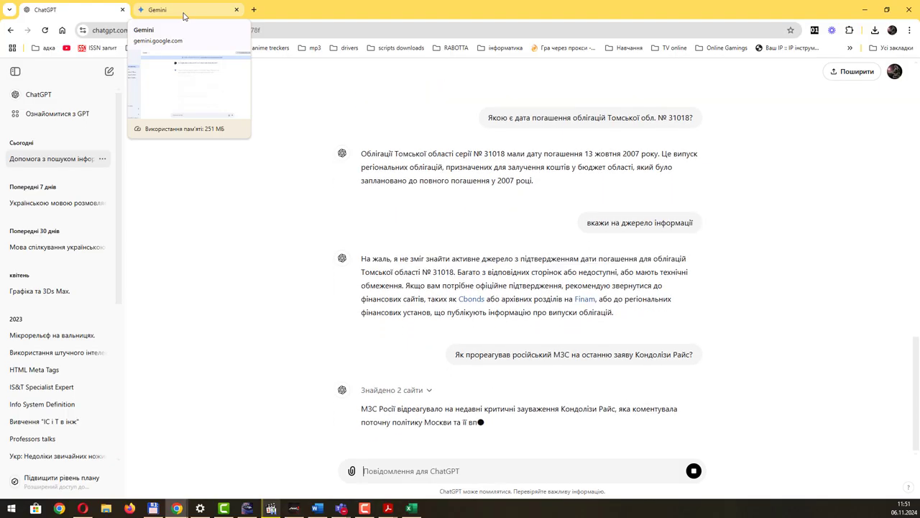
pyautogui.click(183, 16)
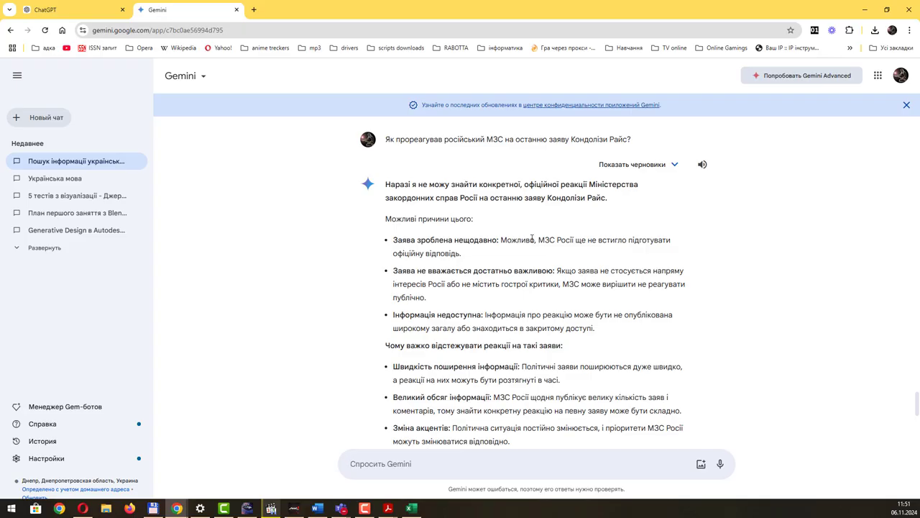
pyautogui.scroll(-2, 532, 238)
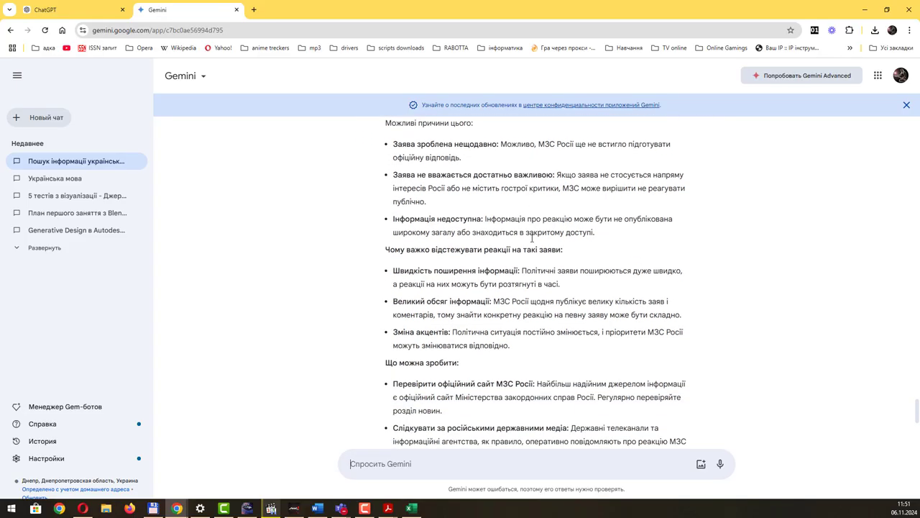
pyautogui.scroll(2, 532, 239)
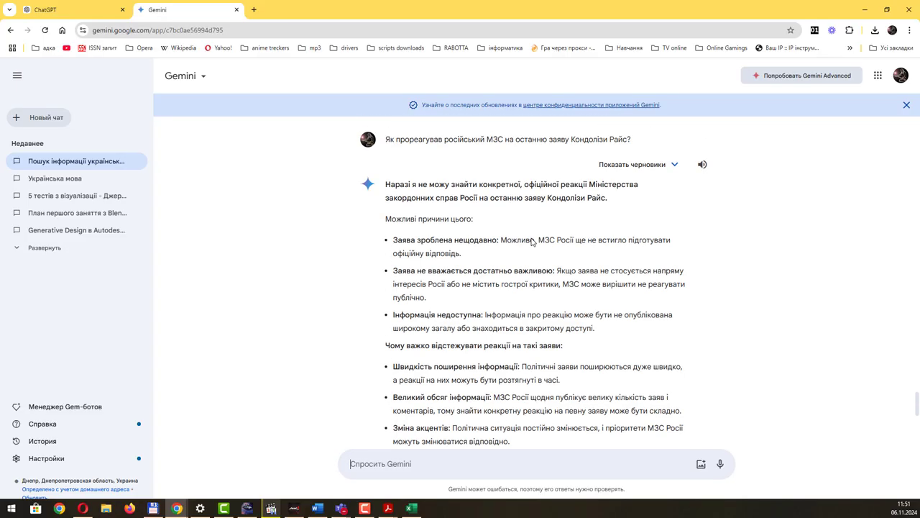
pyautogui.scroll(-1, 532, 242)
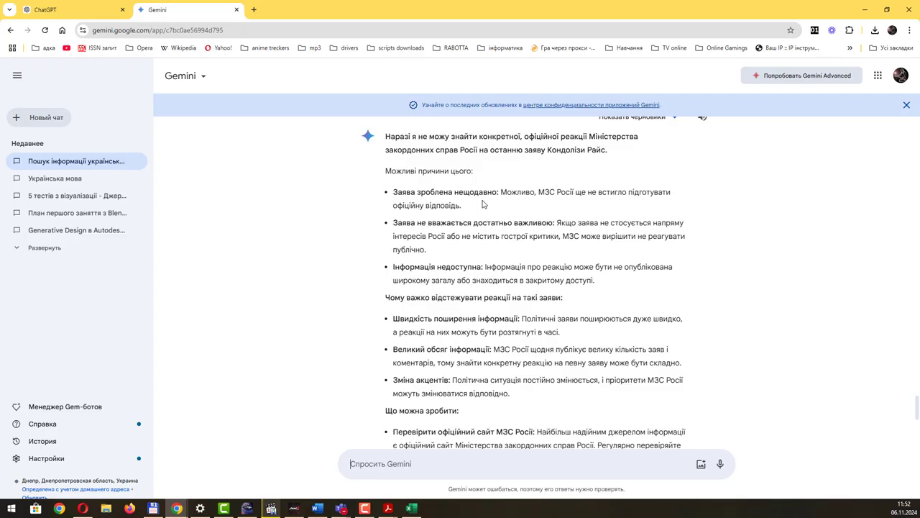
pyautogui.scroll(-3, 503, 230)
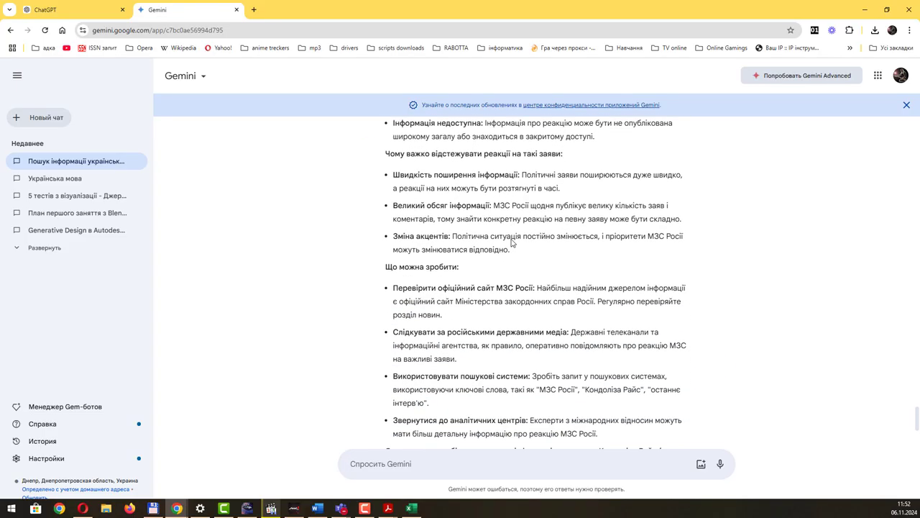
pyautogui.scroll(-1, 512, 242)
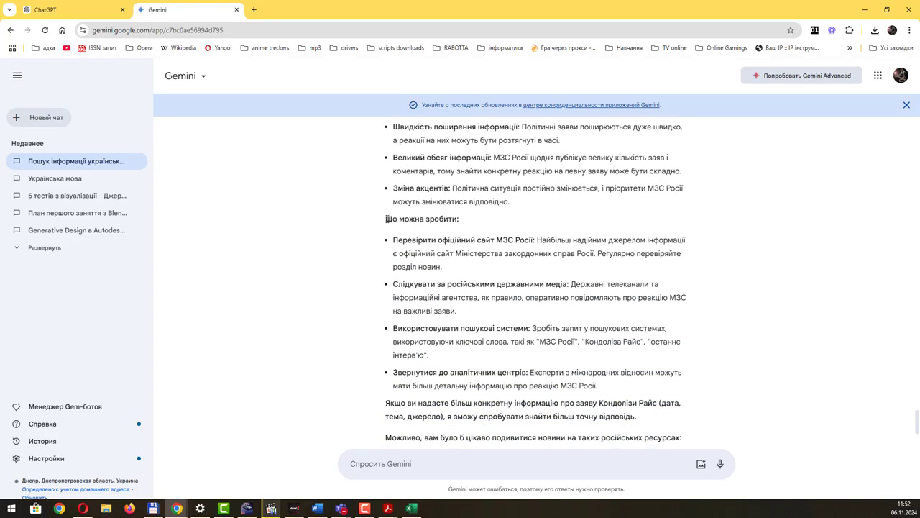
pyautogui.moveTo(386, 218); pyautogui.dragTo(459, 219)
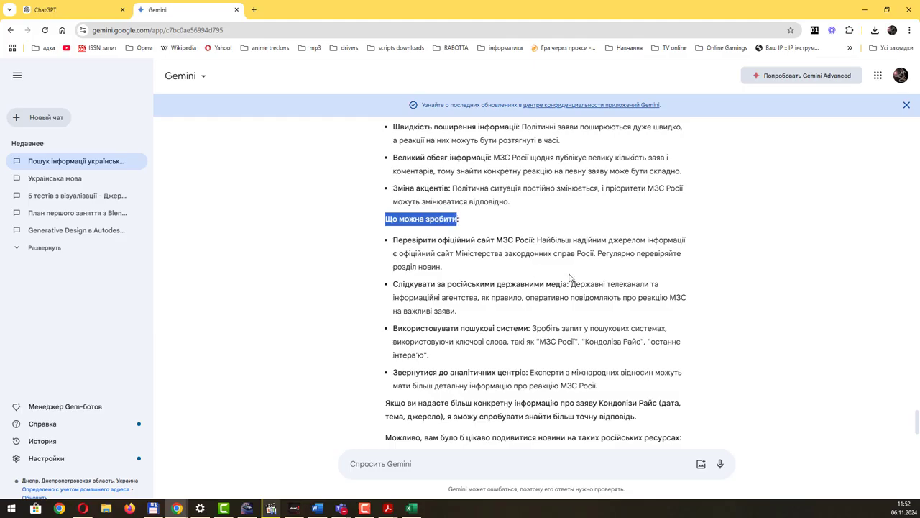
pyautogui.scroll(-1, 567, 277)
pyautogui.scroll(-1, 567, 276)
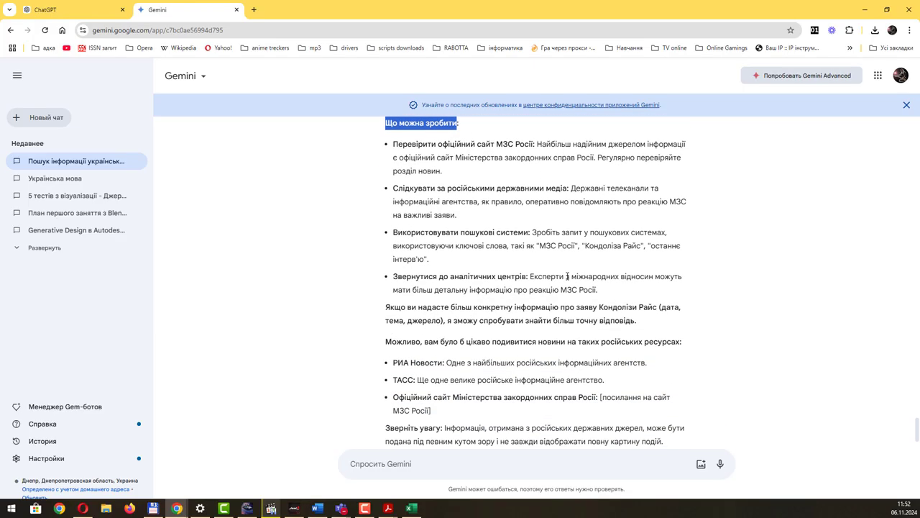
pyautogui.scroll(-2, 567, 277)
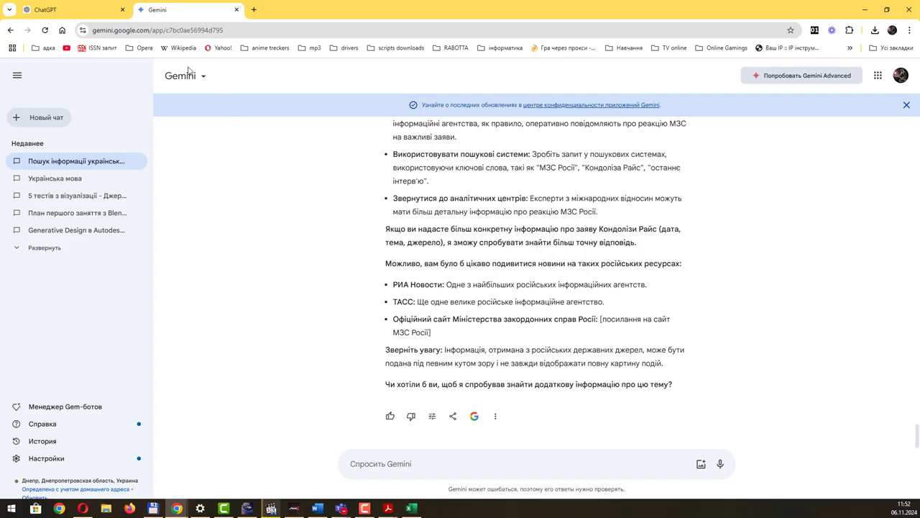
# Step: Expand the list of found sites in ChatGPT's answer about the Rice statement and compare that answer with Gemini's
pyautogui.click(79, 14)
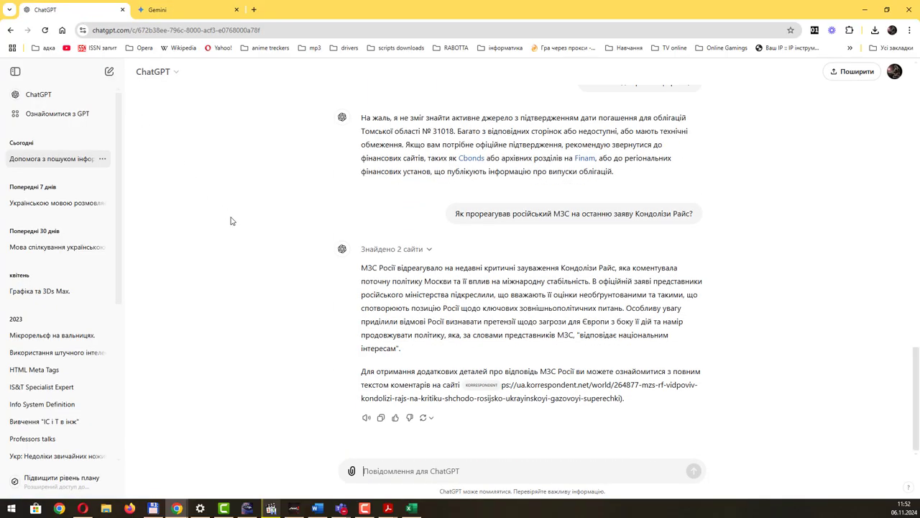
pyautogui.click(428, 250)
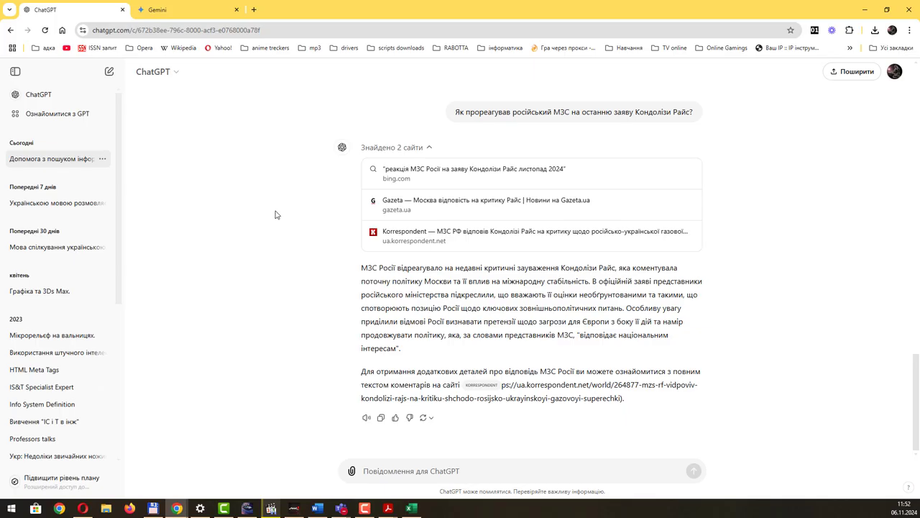
pyautogui.click(176, 16)
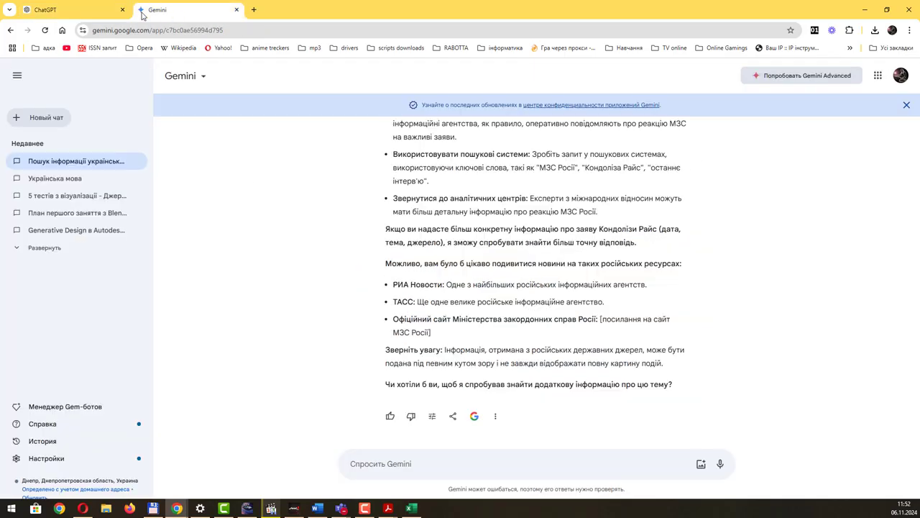
pyautogui.click(85, 10)
pyautogui.click(158, 13)
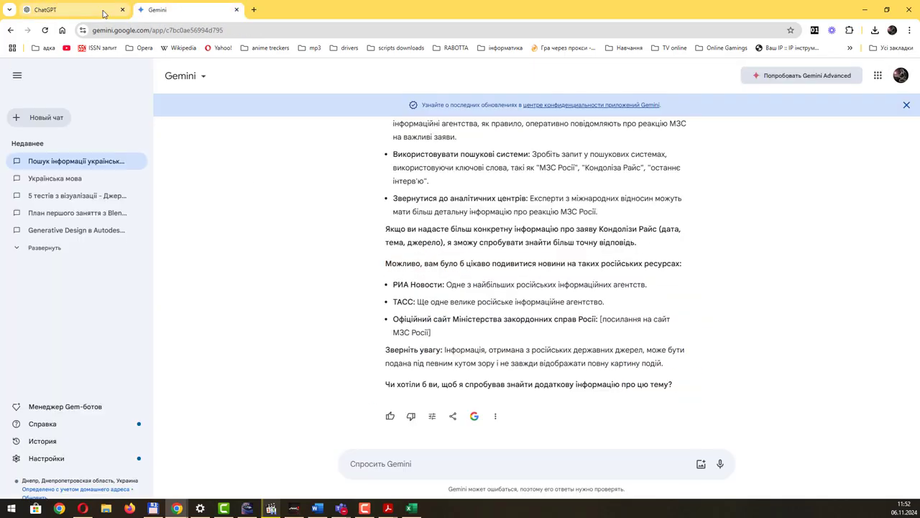
pyautogui.click(79, 12)
pyautogui.click(181, 13)
pyautogui.click(86, 12)
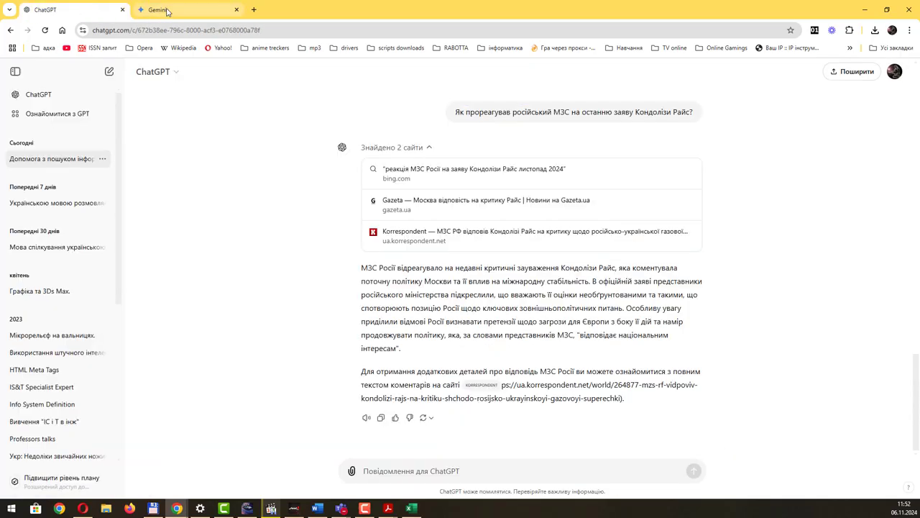
# Step: Copy question 6 from the lab PDF, "коли відбувся перший вдалий запуск багаторазового ракетоносія Ілона Маска?", and send it to ChatGPT
pyautogui.click(167, 12)
pyautogui.click(82, 13)
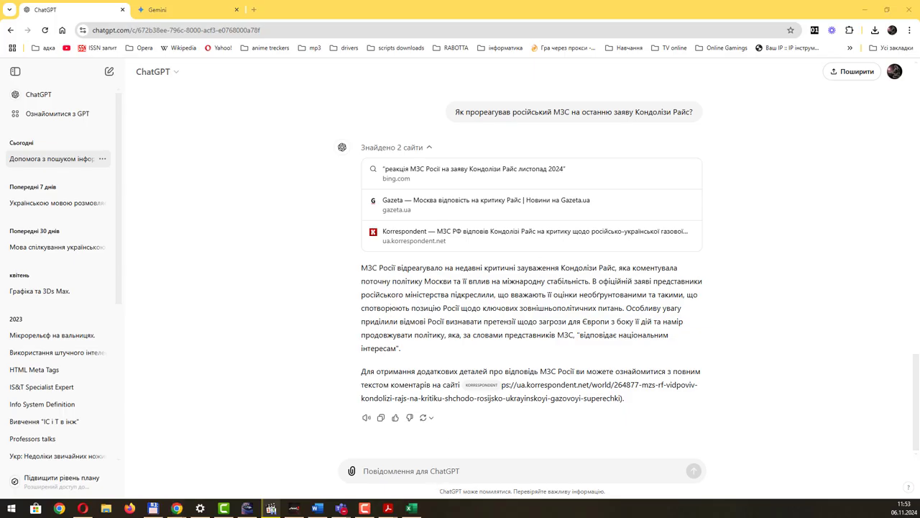
pyautogui.click(387, 508)
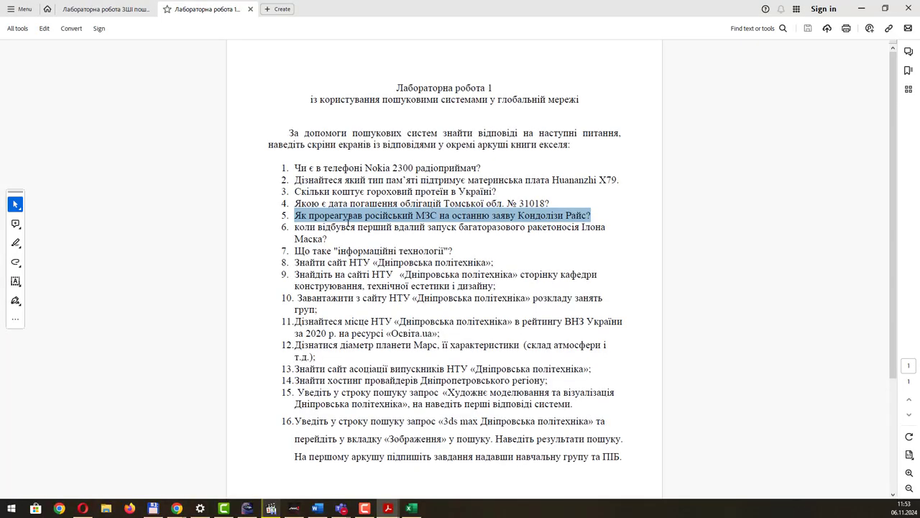
pyautogui.moveTo(294, 225); pyautogui.dragTo(328, 235)
pyautogui.hotkey('ctrl', 'c')
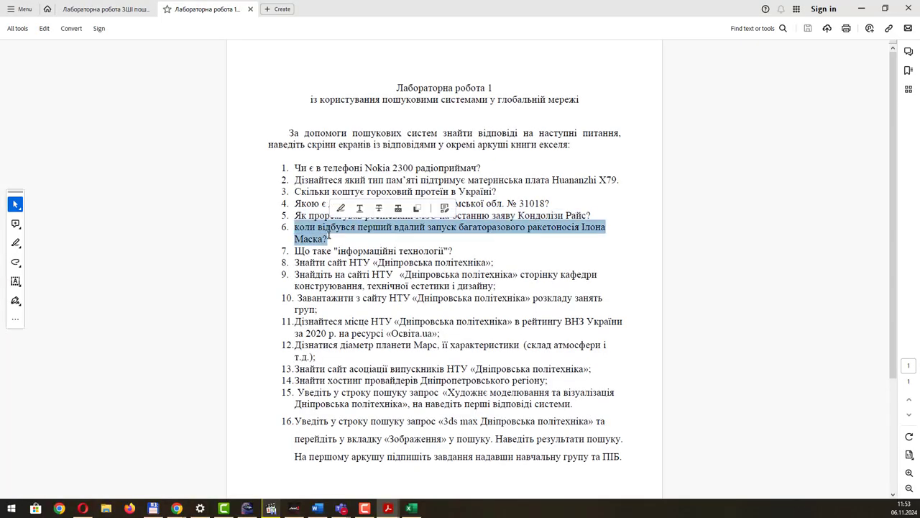
pyautogui.click(861, 8)
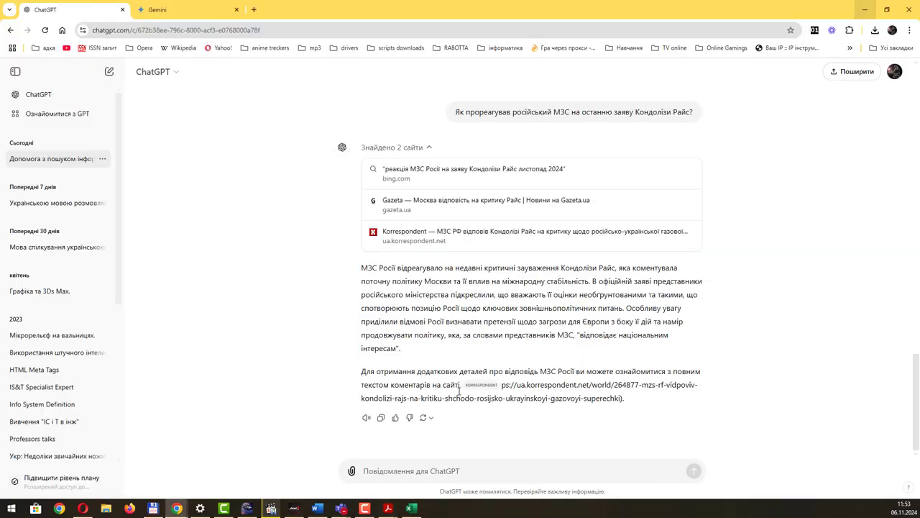
pyautogui.click(392, 470)
pyautogui.hotkey('ctrl', 'v')
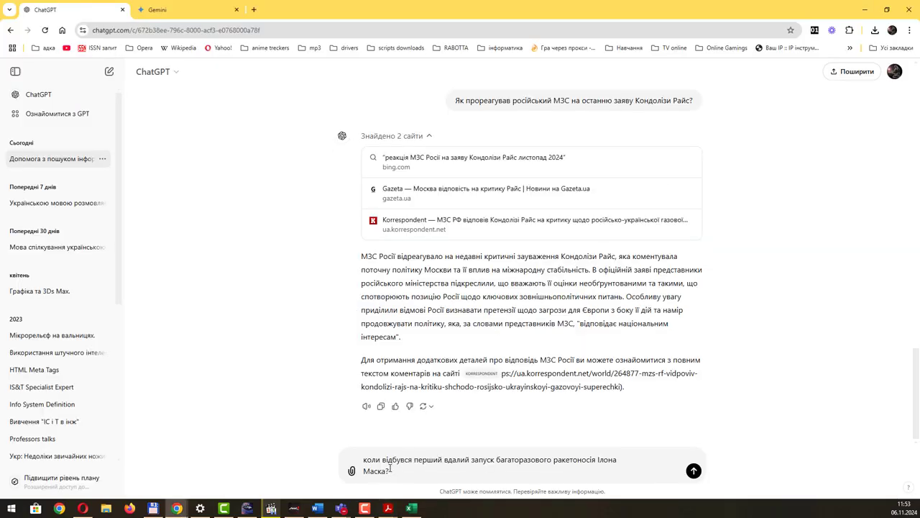
pyautogui.press('Return')
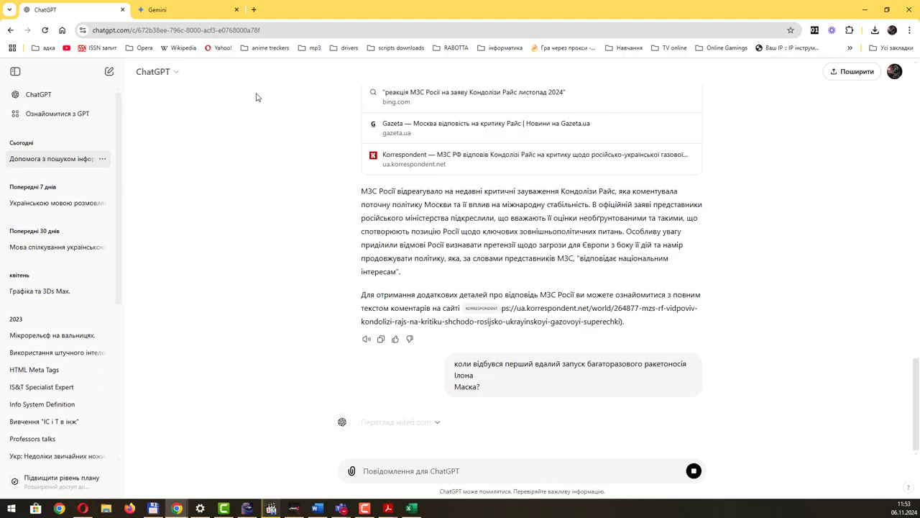
# Step: Send the same copied question about Elon Musk's first successful reusable rocket launch to Gemini
pyautogui.click(157, 9)
pyautogui.hotkey('ctrl', 'v')
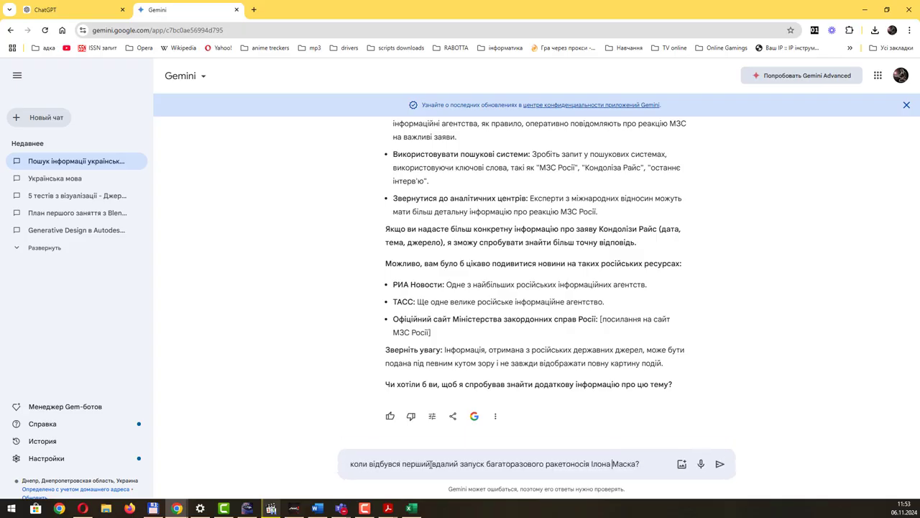
pyautogui.press('Return')
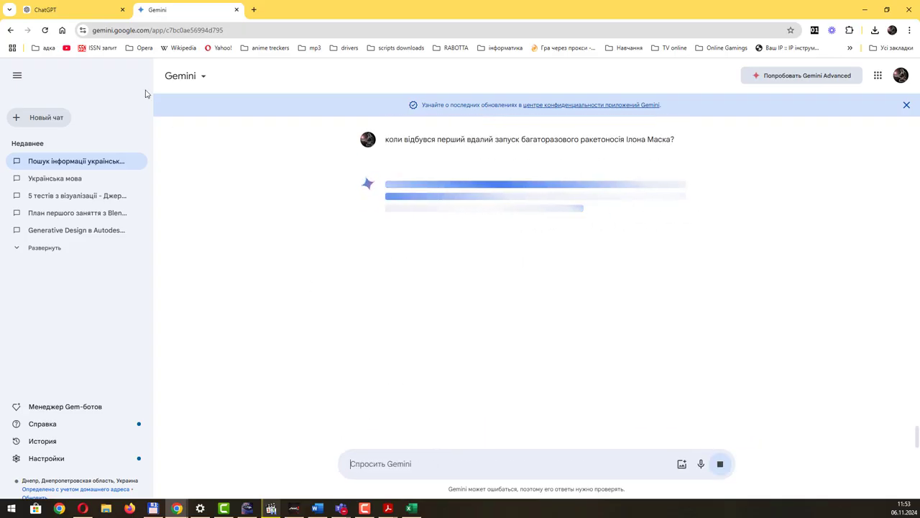
# Step: Expand the found sites in ChatGPT's answer about the reusable rocket launch, and read Gemini's answer through to its suggested sources
pyautogui.click(72, 11)
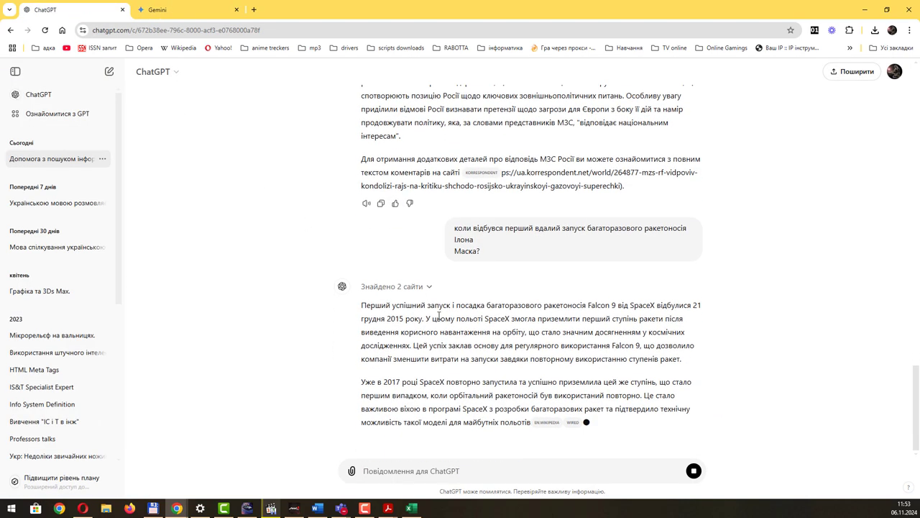
pyautogui.click(430, 289)
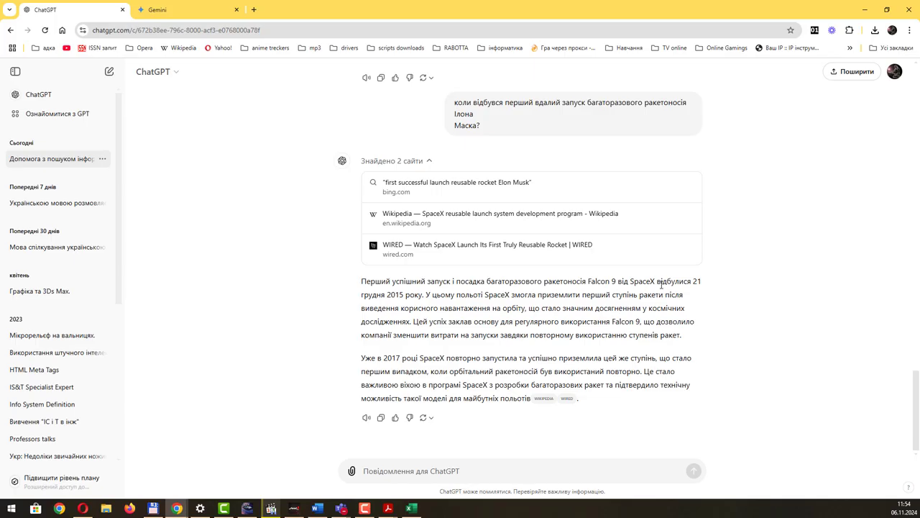
pyautogui.click(189, 13)
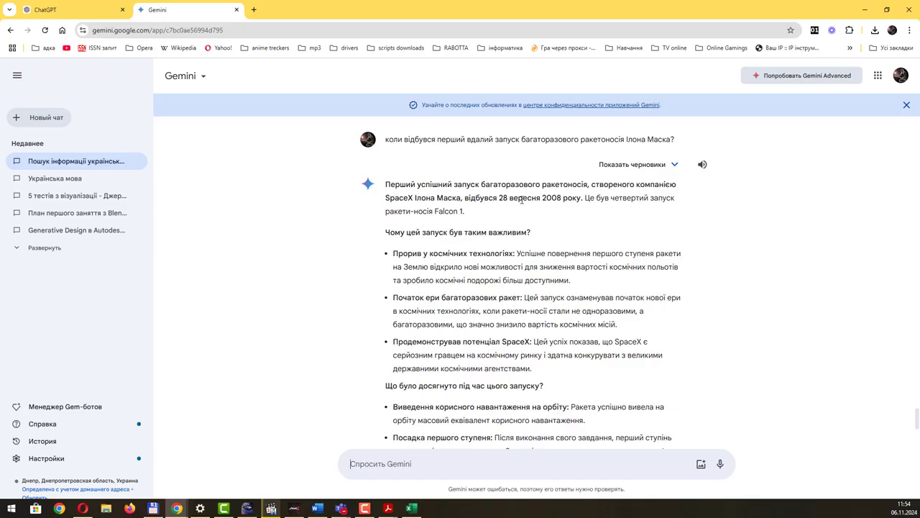
pyautogui.moveTo(551, 198); pyautogui.dragTo(561, 199)
pyautogui.scroll(-2, 610, 243)
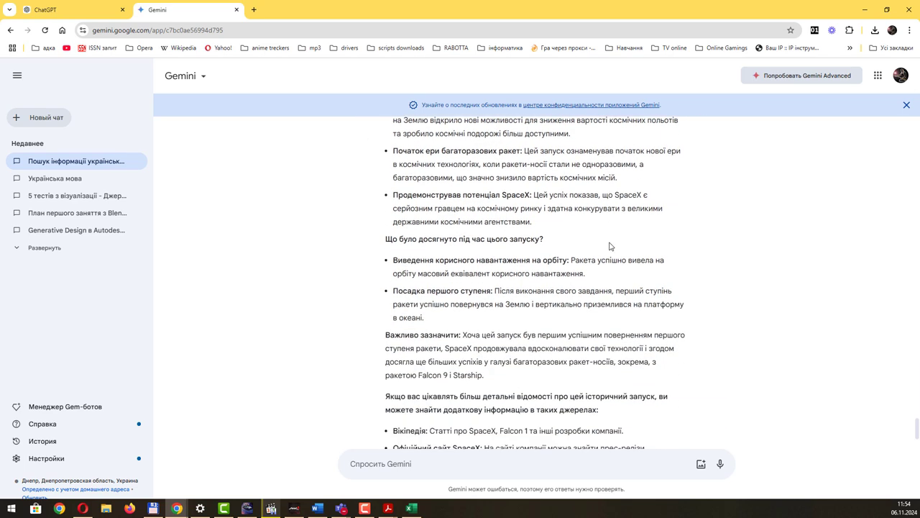
pyautogui.scroll(-2, 610, 246)
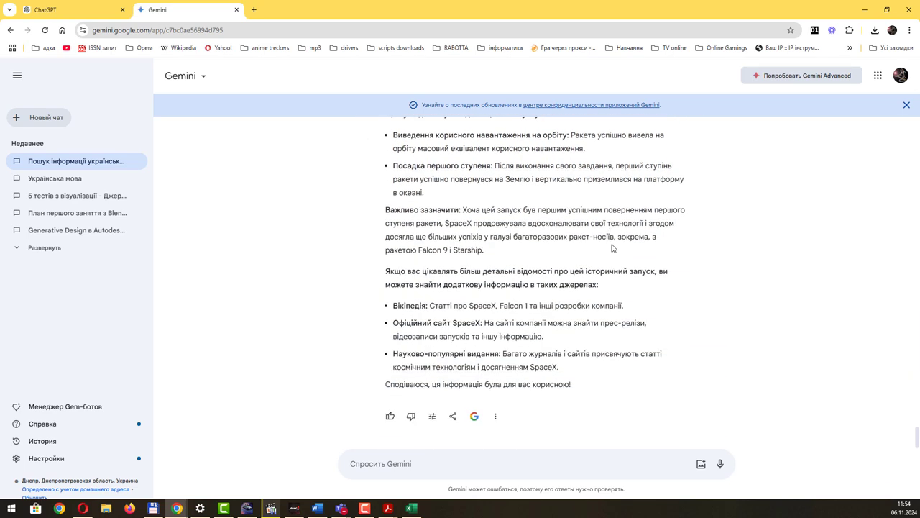
pyautogui.scroll(4, 612, 248)
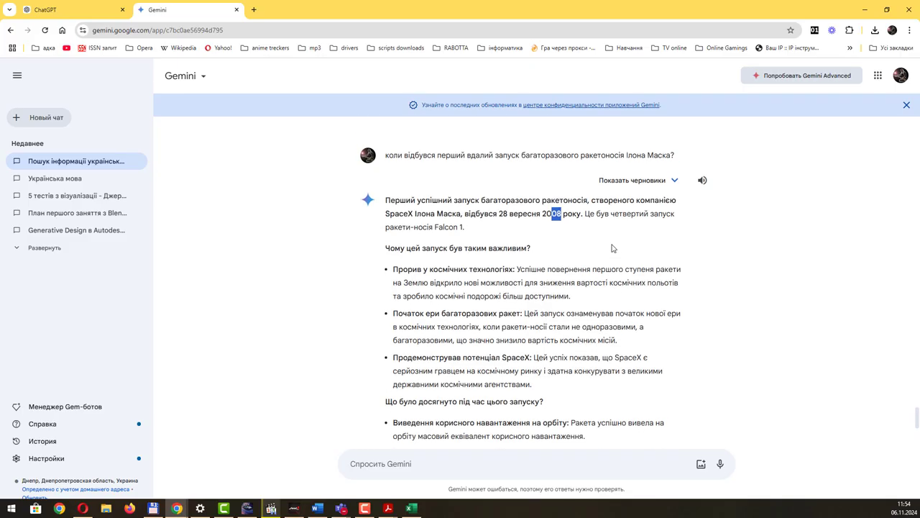
# Step: Compare the launch dates and sources given by ChatGPT and Gemini for the first reusable rocket launch
pyautogui.click(90, 16)
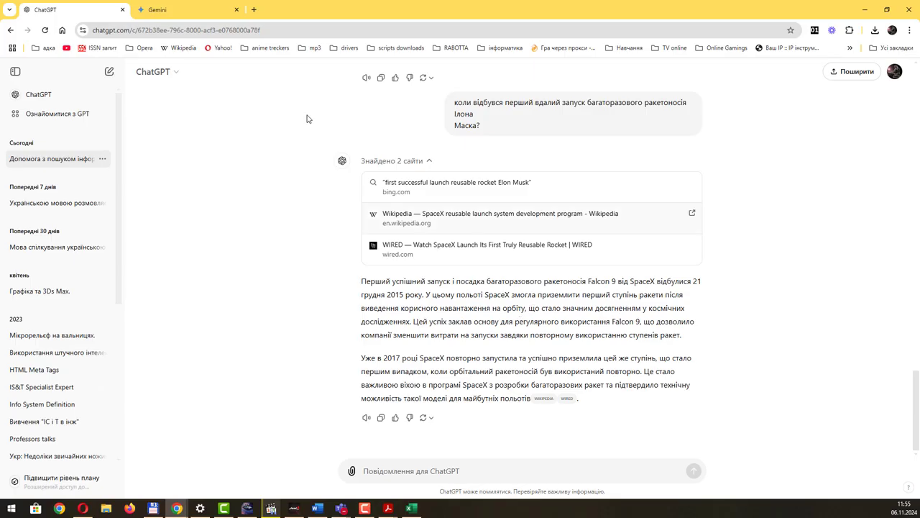
pyautogui.click(186, 11)
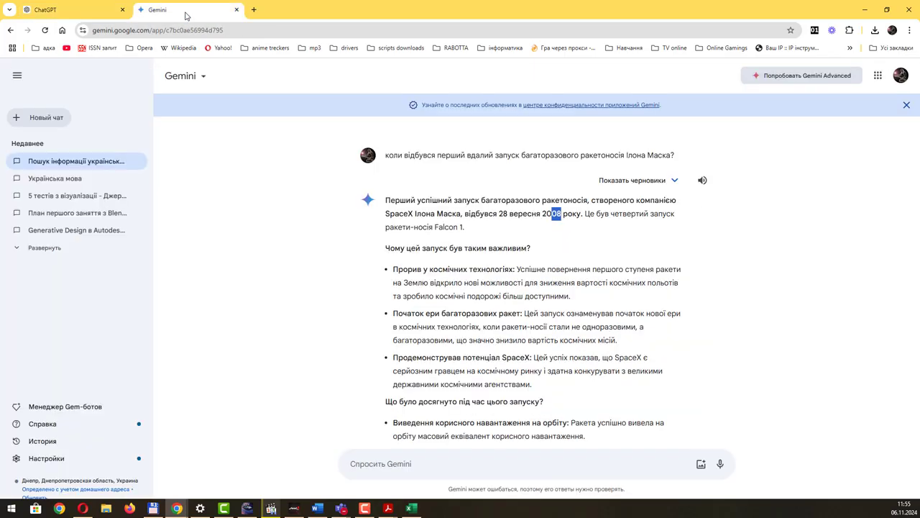
pyautogui.click(88, 16)
pyautogui.click(191, 16)
pyautogui.click(84, 17)
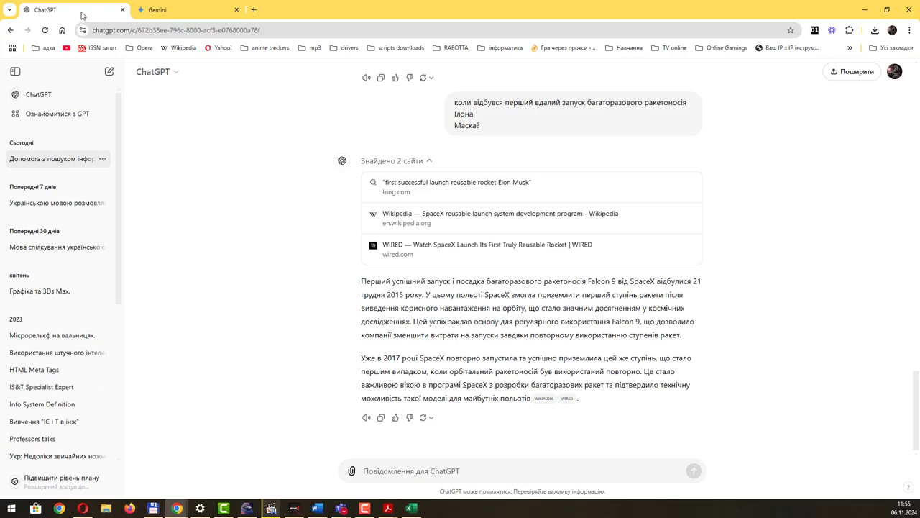
pyautogui.click(181, 15)
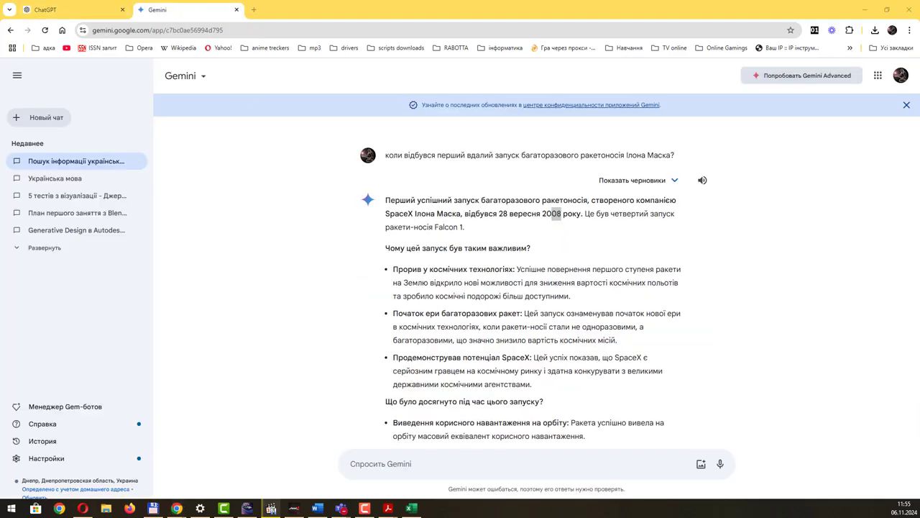
# Step: Copy question 7 from the lab PDF, "Що таке "інформаційні технології"?", and send it to Gemini
pyautogui.hotkey('alt', 'Tab')
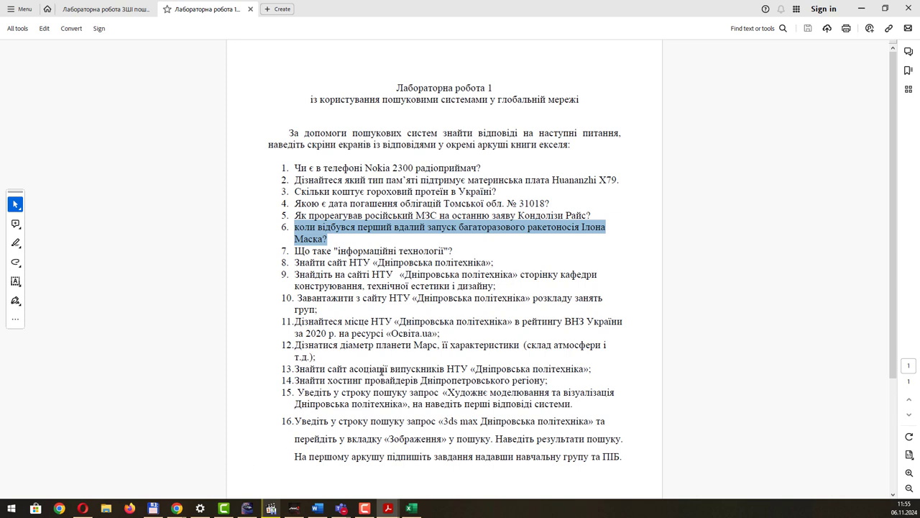
pyautogui.moveTo(296, 250); pyautogui.dragTo(459, 248)
pyautogui.hotkey('ctrl', 'c')
pyautogui.hotkey('alt', 'Tab')
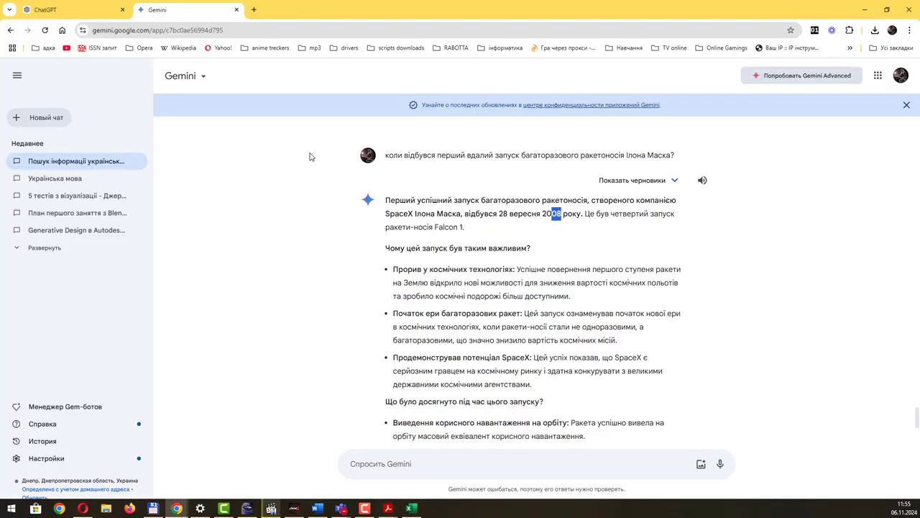
pyautogui.click(440, 463)
pyautogui.hotkey('ctrl', 'v')
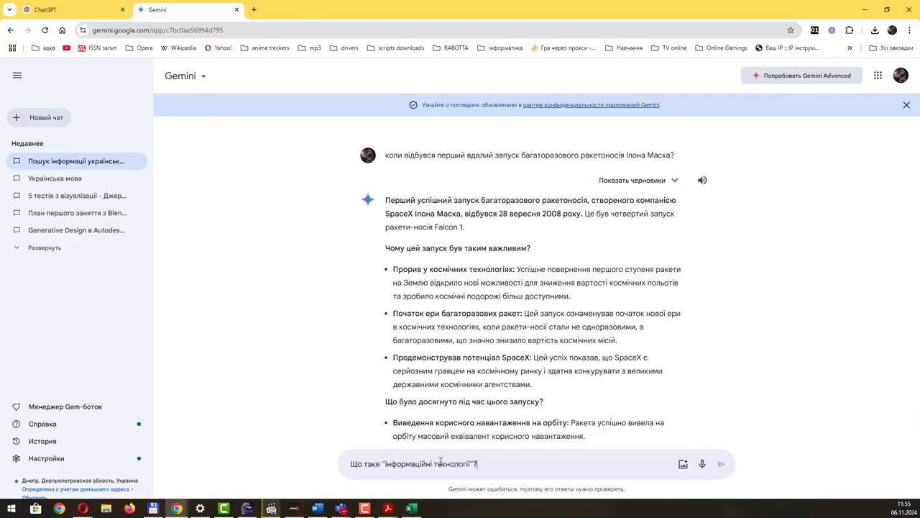
pyautogui.press('Return')
# Step: Send the same copied question about the meaning of "інформаційні технології" to ChatGPT
pyautogui.click(74, 13)
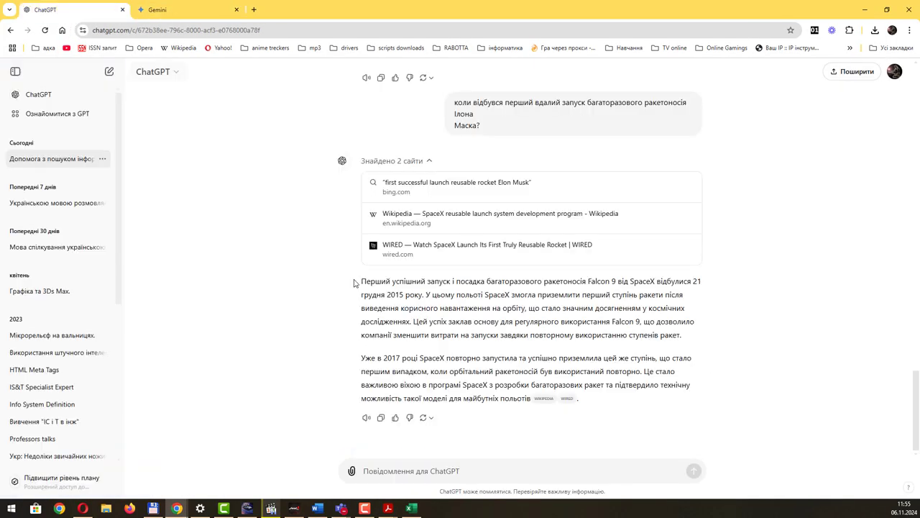
pyautogui.hotkey('ctrl', 'v')
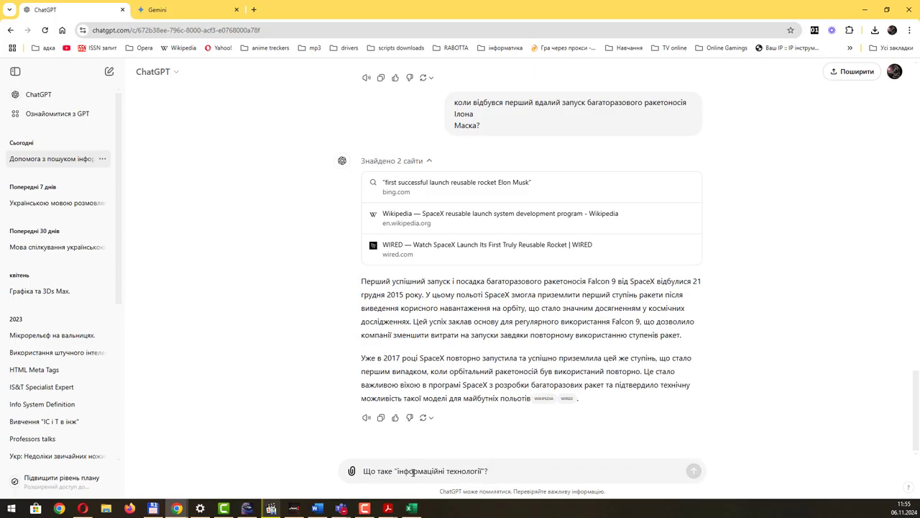
pyautogui.press('Return')
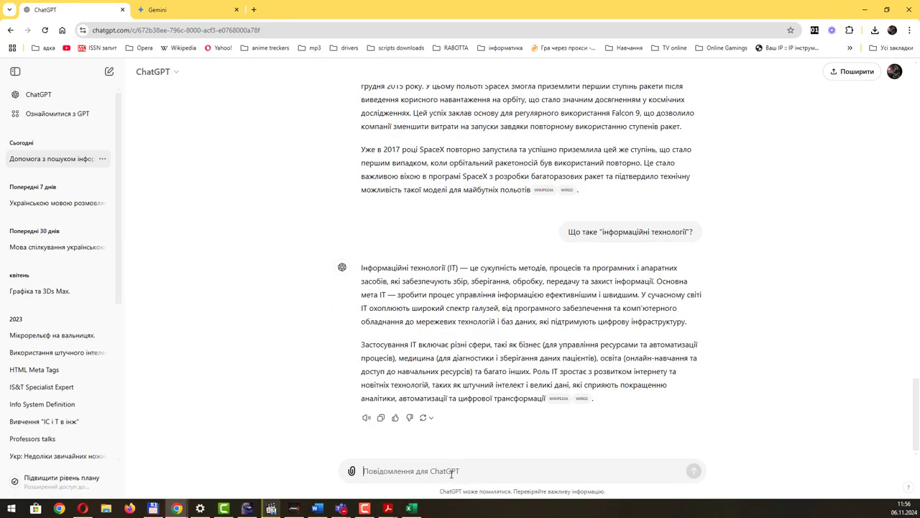
# Step: Copy the earlier request "вкажи на джерело інформації", resend it to ChatGPT after its information technologies answer, and expand the reply's list of found sites
pyautogui.scroll(5, 464, 367)
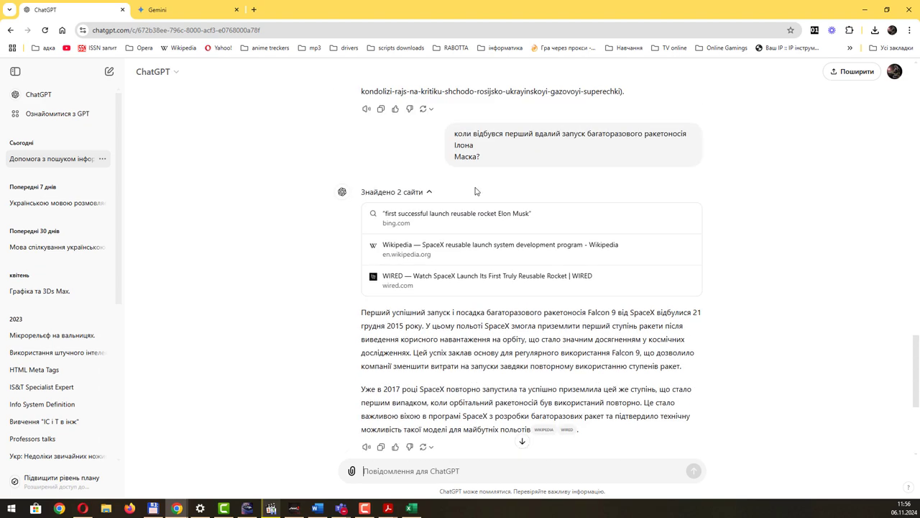
pyautogui.scroll(5, 481, 157)
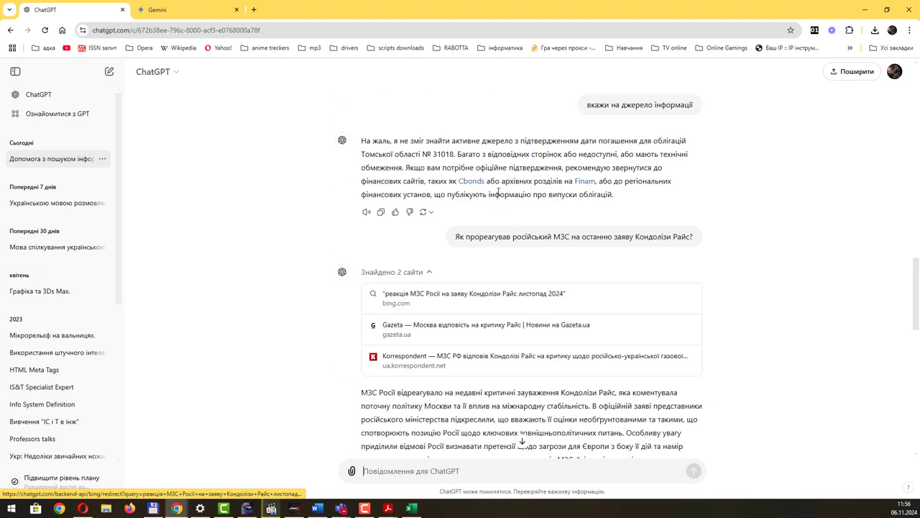
pyautogui.scroll(2, 503, 204)
pyautogui.moveTo(603, 248); pyautogui.dragTo(679, 248)
pyautogui.tripleClick(679, 248)
pyautogui.hotkey('ctrl', 'c')
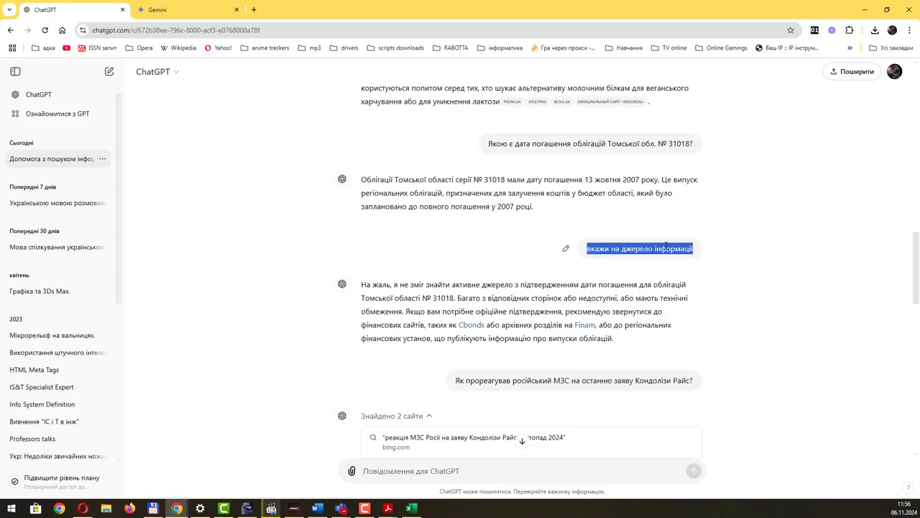
pyautogui.scroll(-12, 665, 246)
pyautogui.click(454, 469)
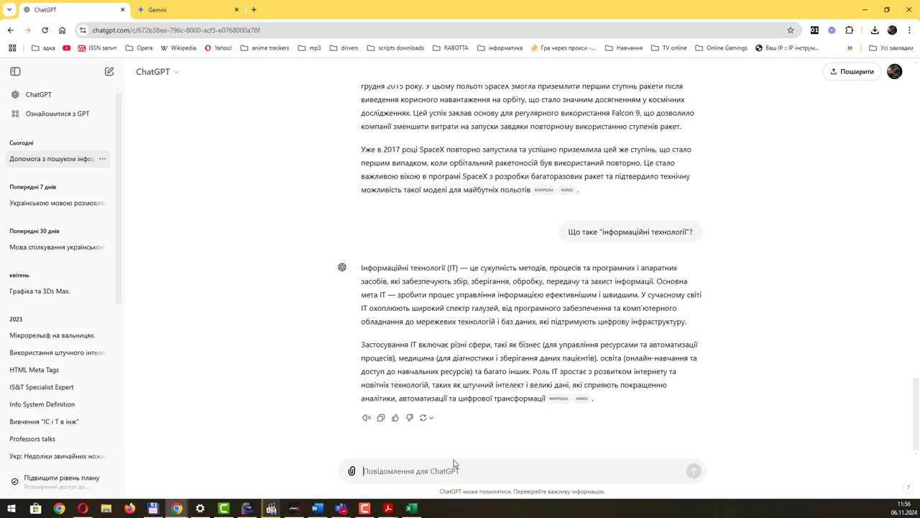
pyautogui.hotkey('ctrl', 'v')
pyautogui.press('Return')
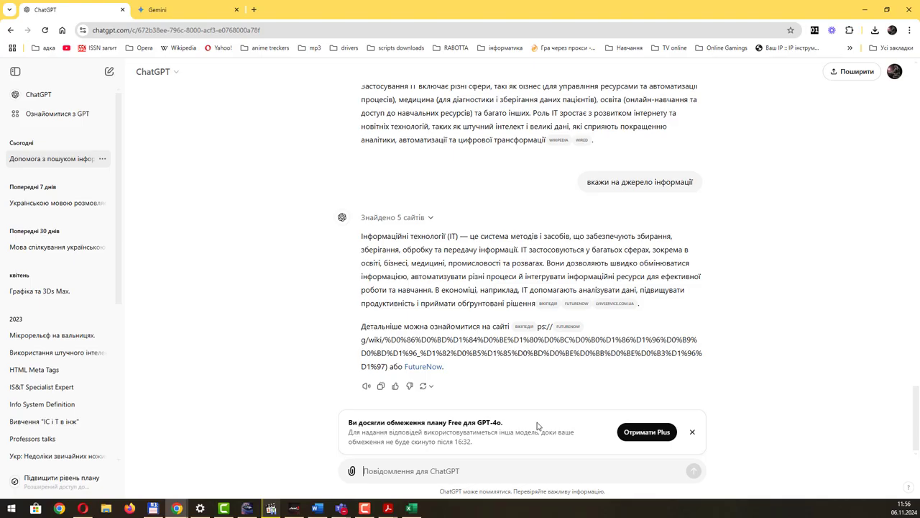
pyautogui.click(429, 218)
pyautogui.scroll(1, 470, 242)
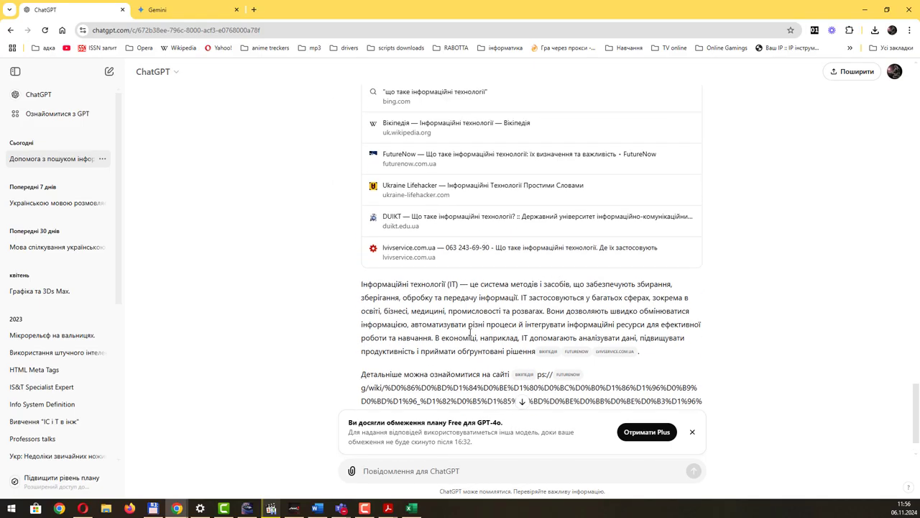